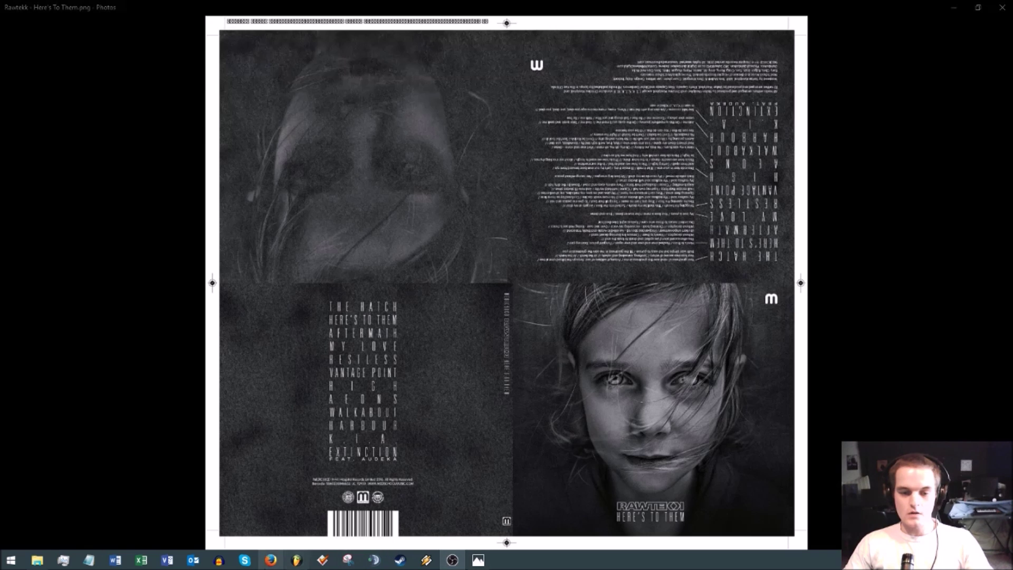
# Switch to FL Studio and unmute the "elephant downbeat drums" track in the playlist
pyautogui.click(296, 560)
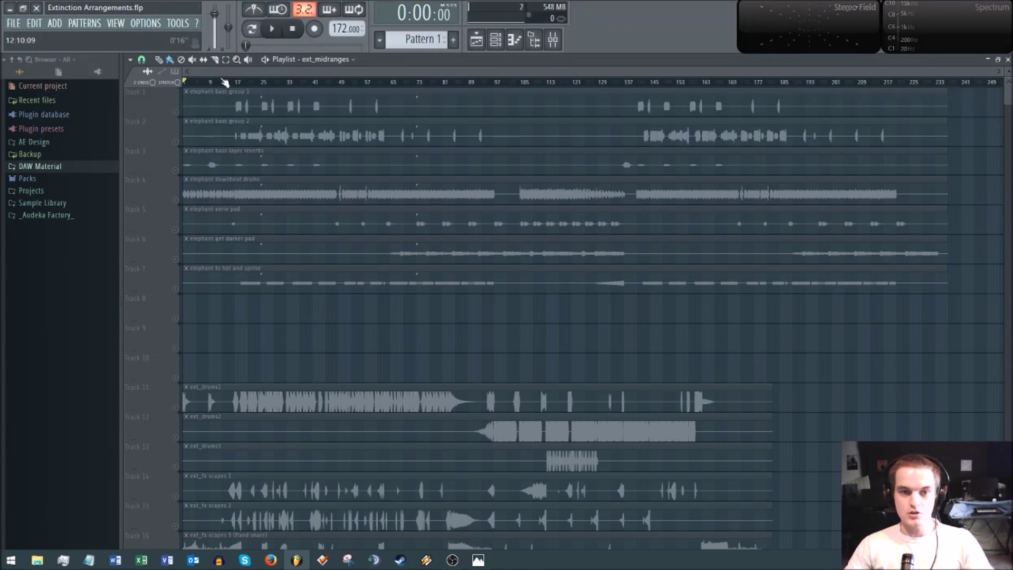
pyautogui.scroll(4, 184, 84)
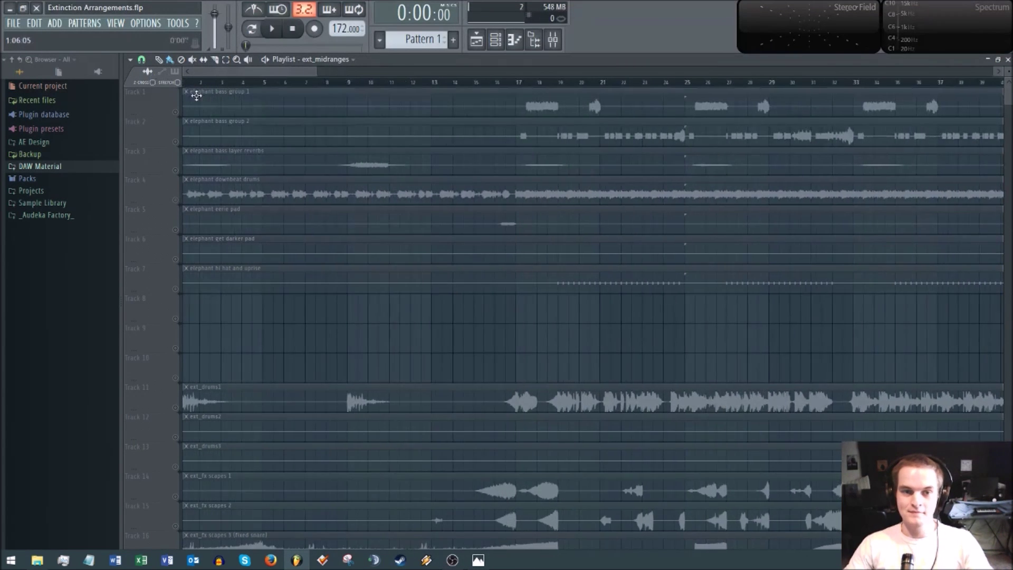
pyautogui.click(178, 199)
pyautogui.scroll(-5, 282, 86)
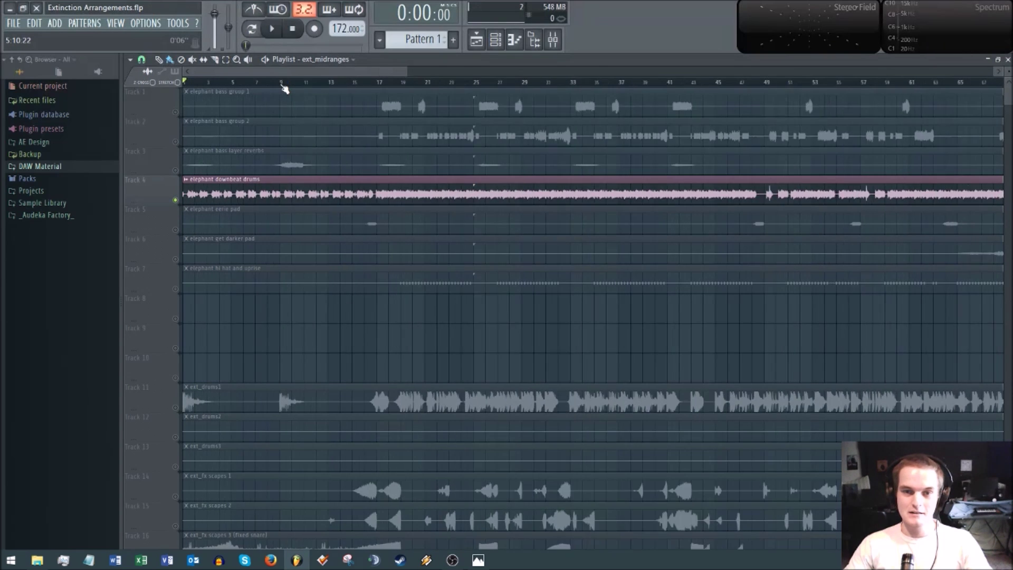
# Place the playhead at bar 17 and listen to the downbeat drums from there twice
pyautogui.click(315, 84)
pyautogui.scroll(5, 315, 84)
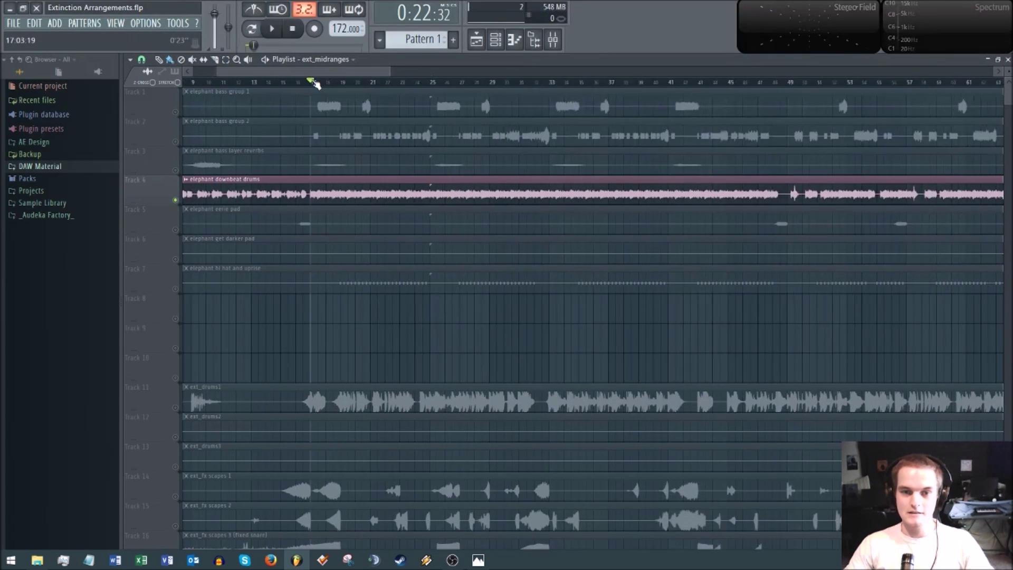
pyautogui.press('space')
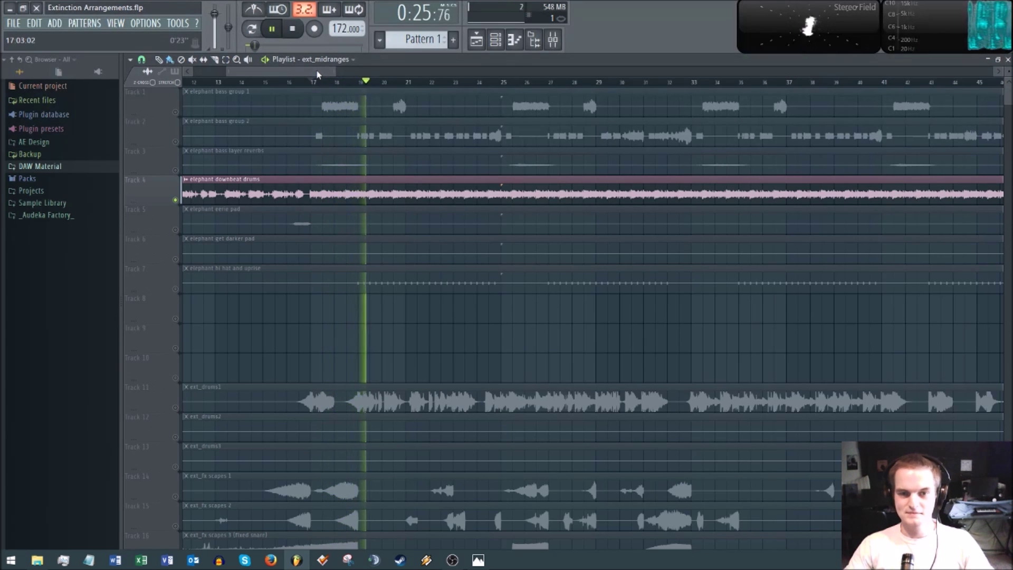
pyautogui.moveTo(315, 70); pyautogui.dragTo(325, 72)
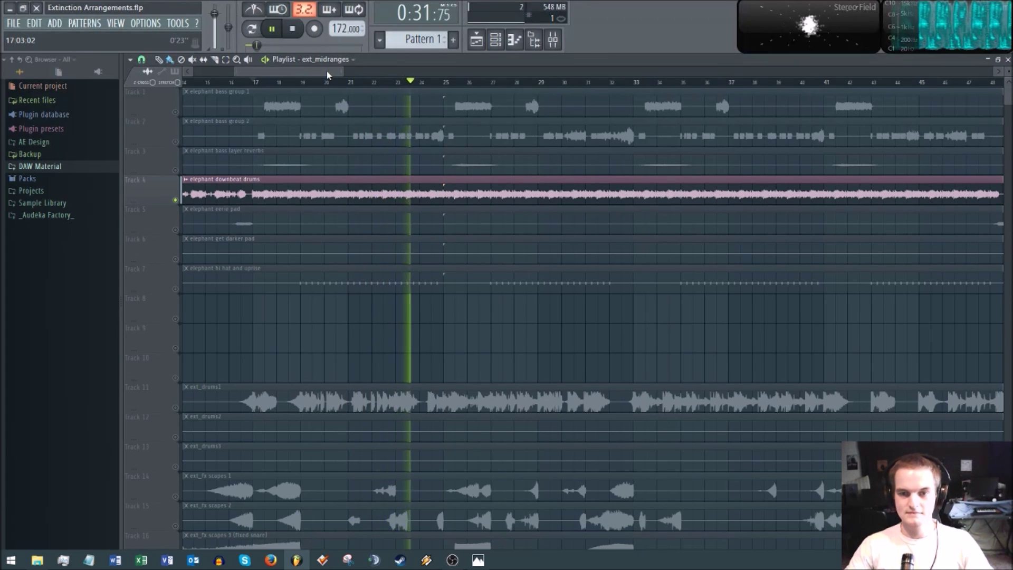
pyautogui.press('space')
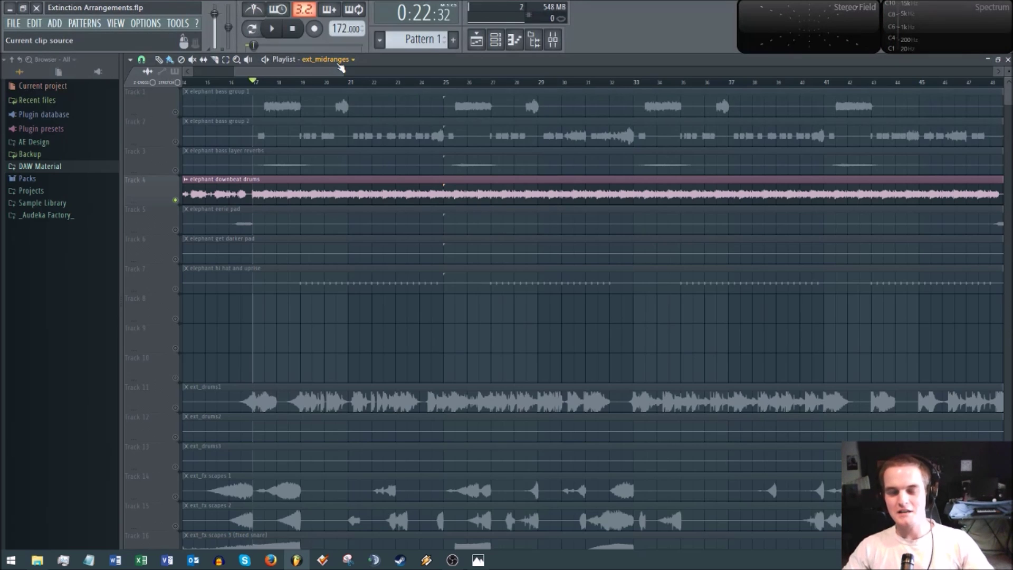
pyautogui.press('space')
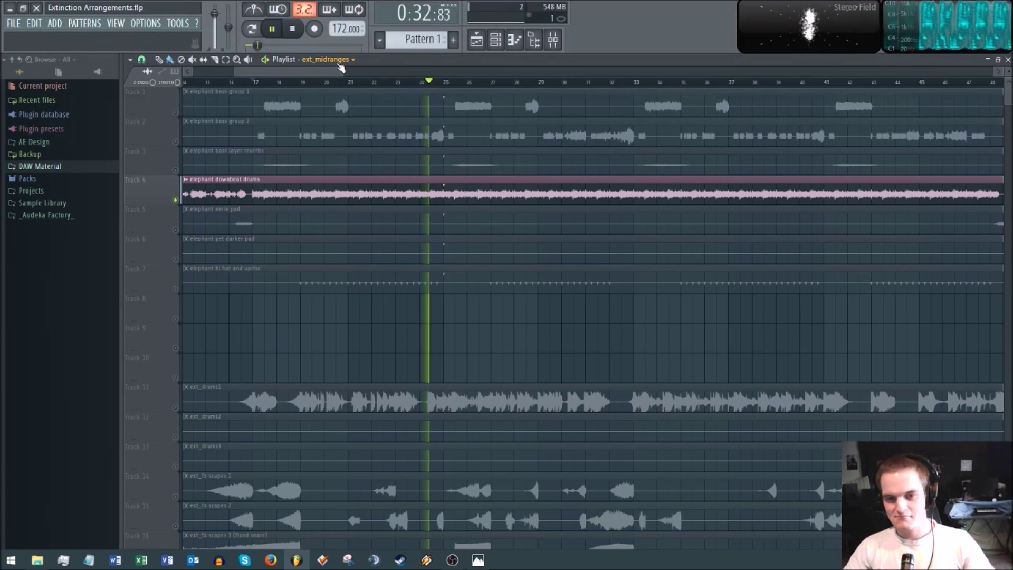
pyautogui.press('space')
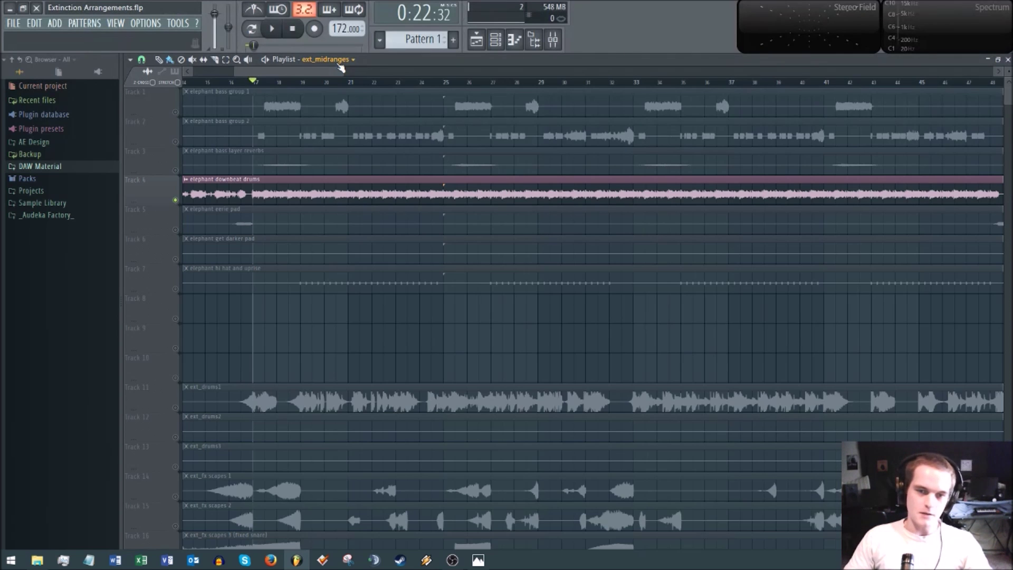
# Unmute the "elephant bass group 1" track alongside the downbeat drums
pyautogui.scroll(5, 255, 82)
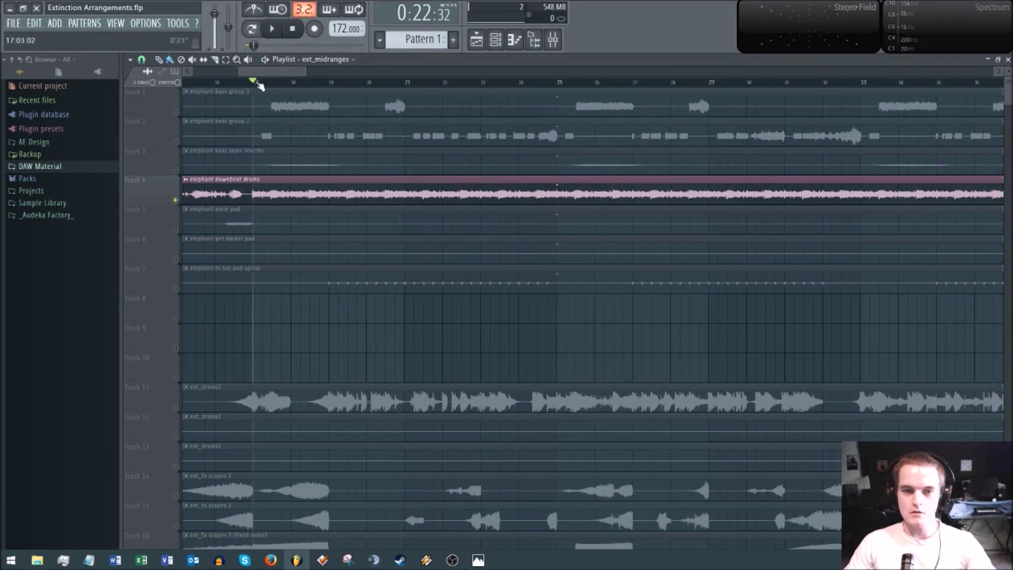
pyautogui.scroll(-8, 254, 79)
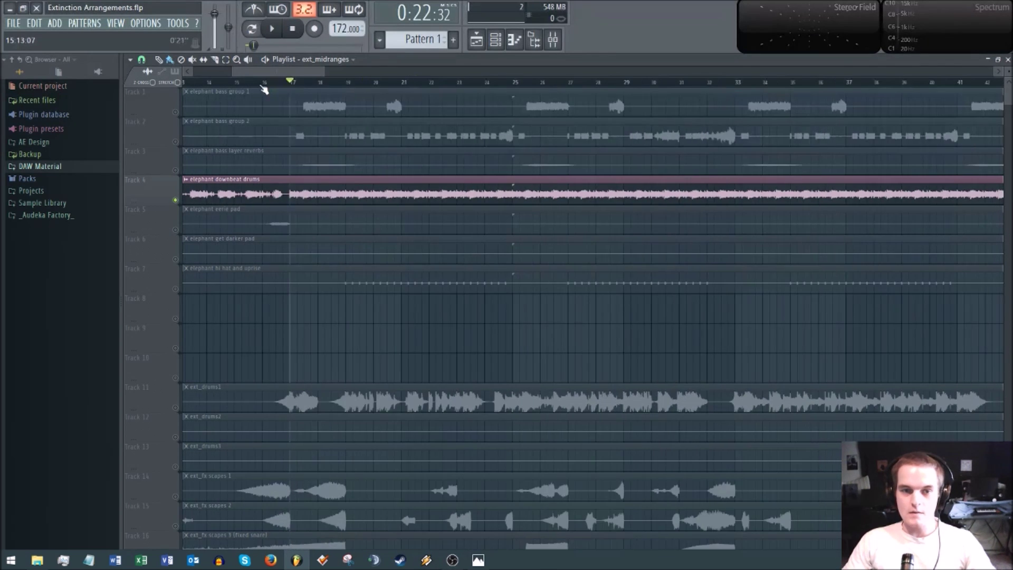
pyautogui.scroll(3, 249, 75)
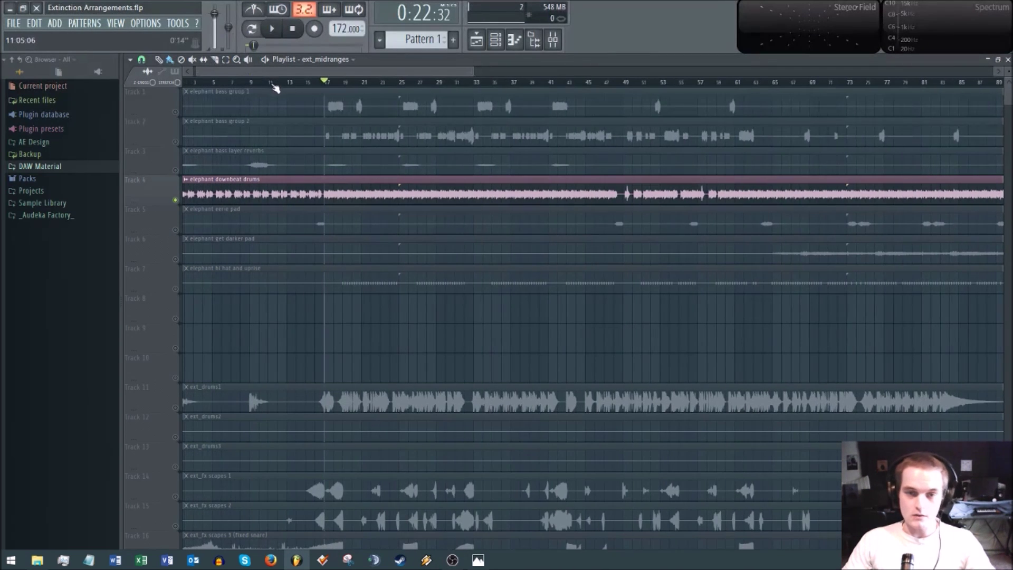
pyautogui.moveTo(281, 74); pyautogui.dragTo(208, 97)
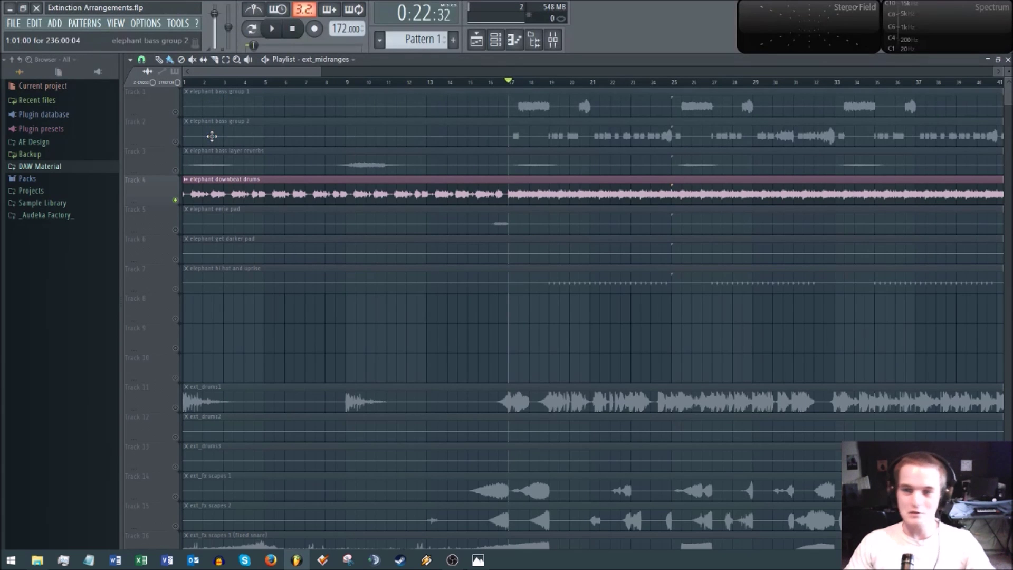
pyautogui.scroll(2, 506, 90)
pyautogui.hscroll(5, 281, 73)
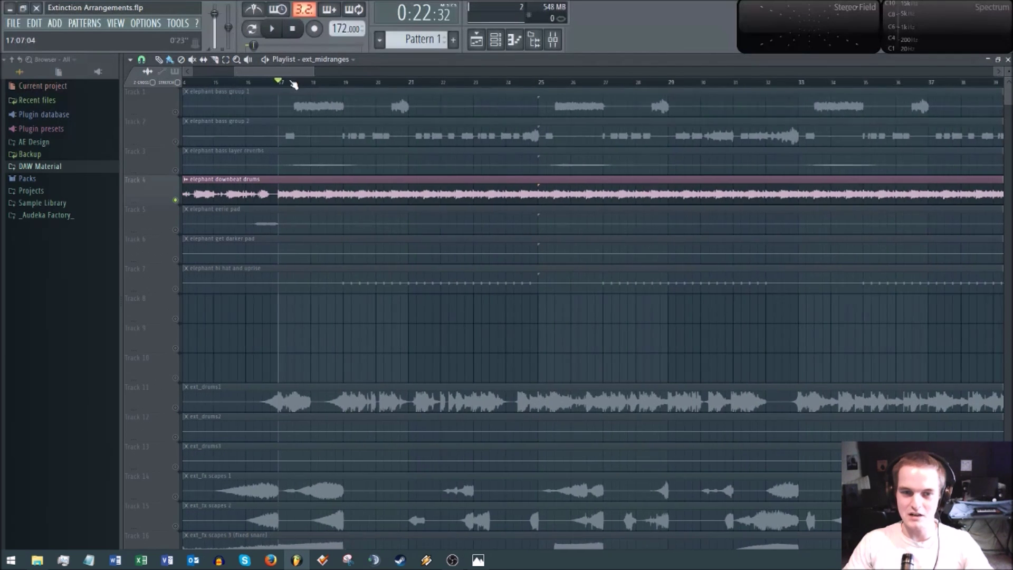
pyautogui.scroll(2, 294, 85)
pyautogui.click(175, 113)
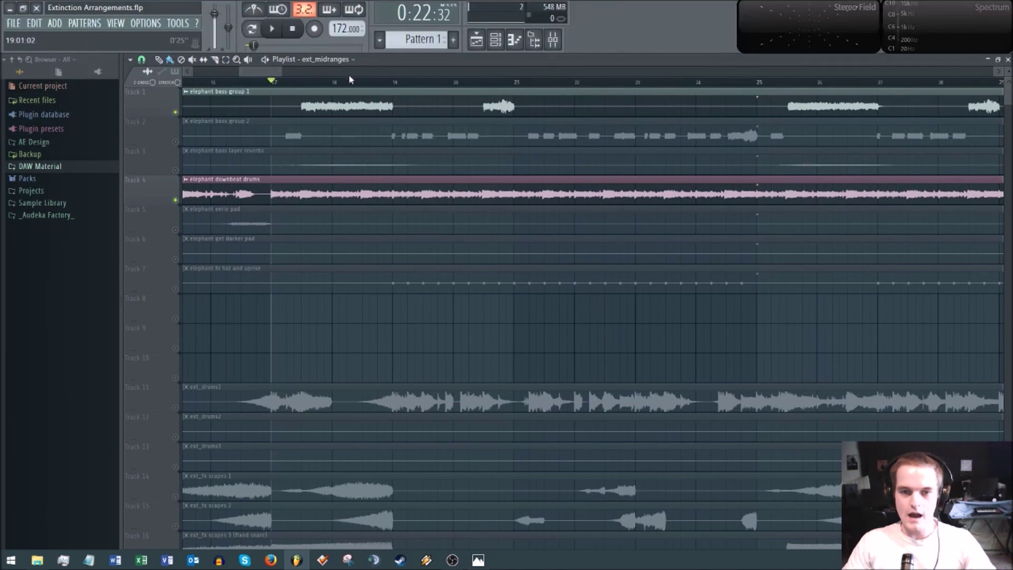
# Position the playhead at the start of the first bass group 1 hit, midway through bar 17
pyautogui.scroll(-3, 307, 84)
pyautogui.scroll(-5, 295, 82)
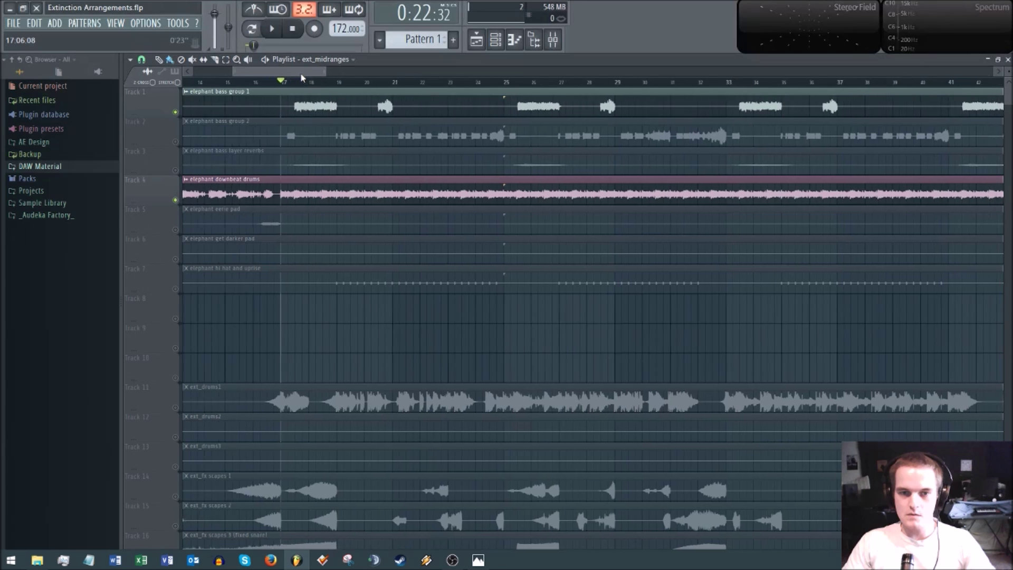
pyautogui.scroll(4, 276, 85)
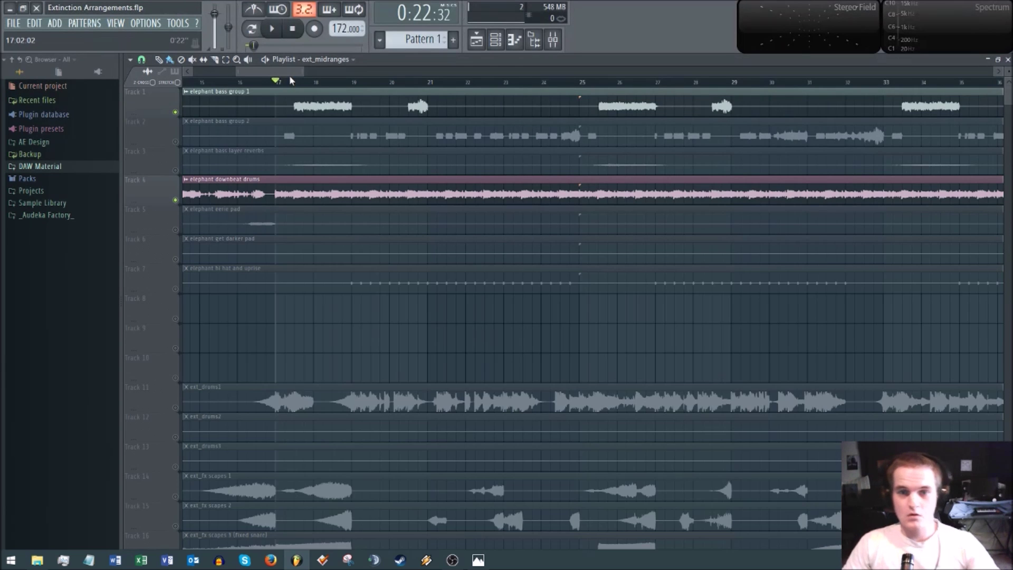
pyautogui.scroll(-2, 291, 82)
pyautogui.scroll(2, 295, 87)
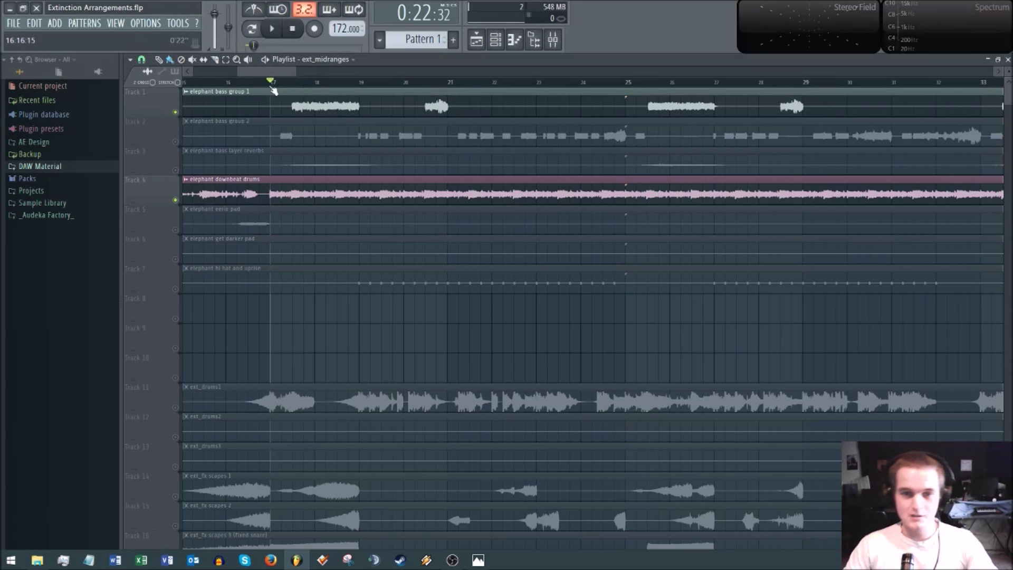
pyautogui.moveTo(279, 88)
pyautogui.mouseDown()
pyautogui.moveTo(294, 85)
pyautogui.moveTo(265, 86)
pyautogui.mouseUp()
pyautogui.scroll(2, 293, 89)
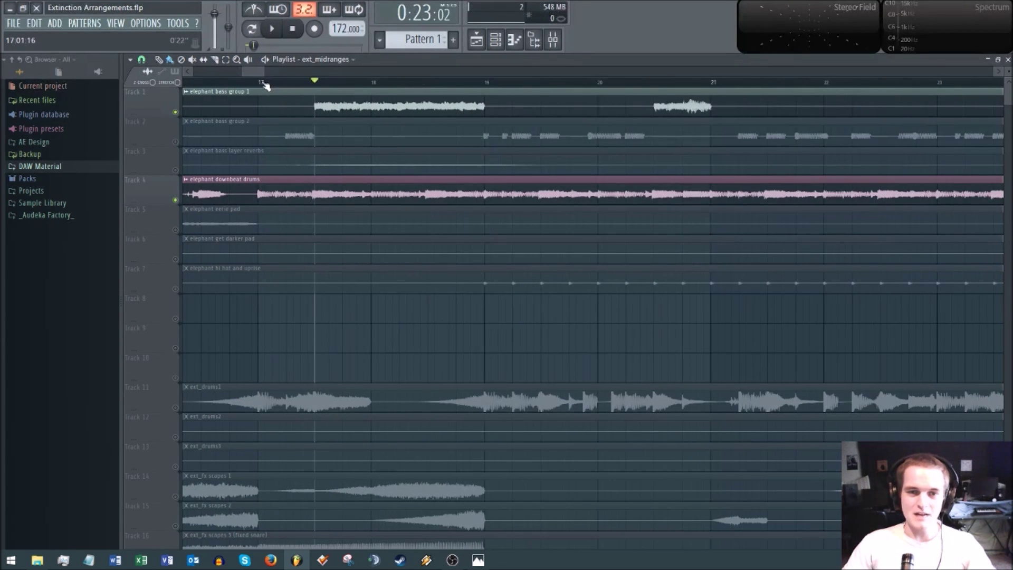
pyautogui.scroll(-2, 257, 80)
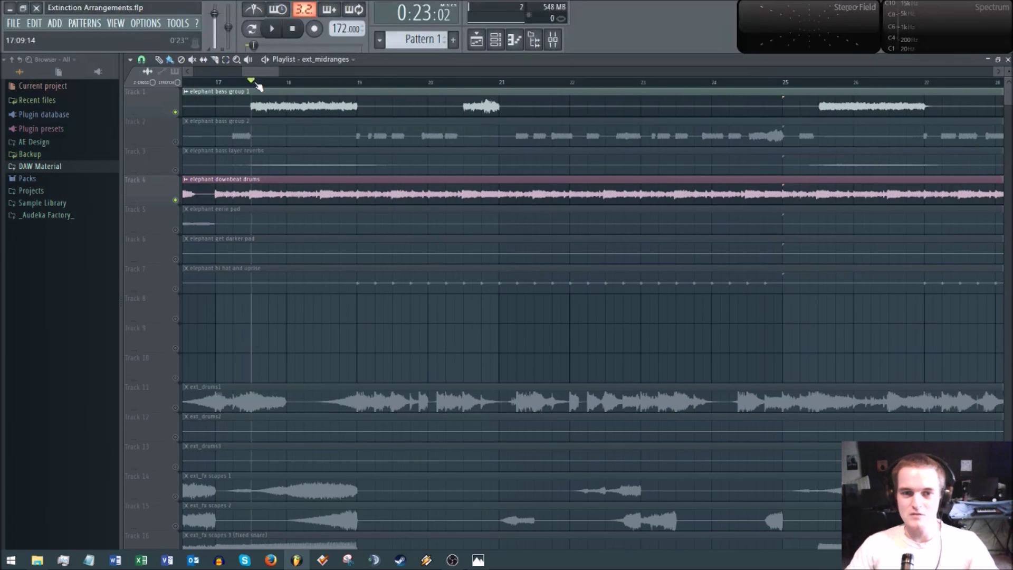
pyautogui.moveTo(266, 74); pyautogui.dragTo(259, 73)
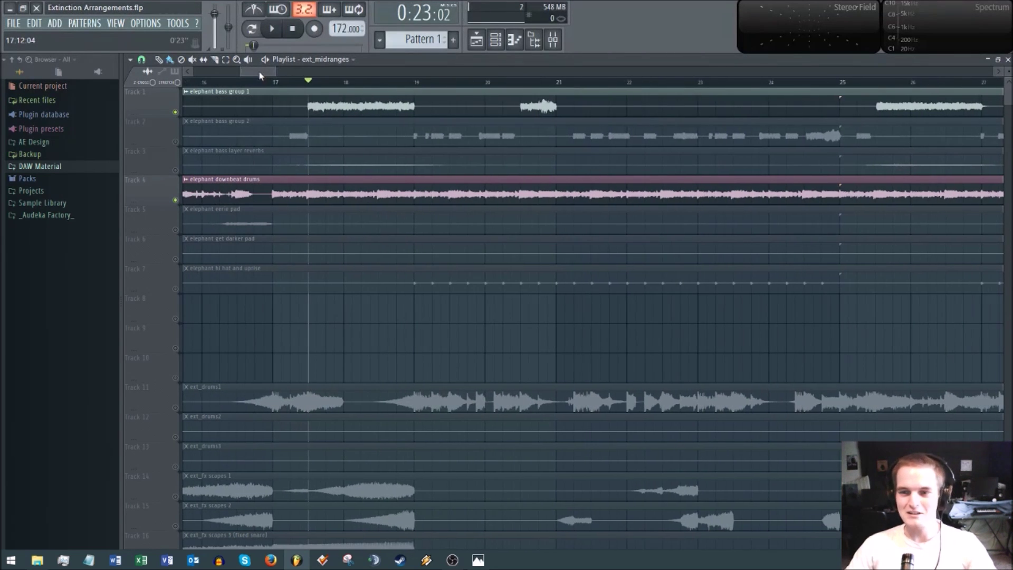
pyautogui.scroll(2, 258, 84)
pyautogui.click(262, 82)
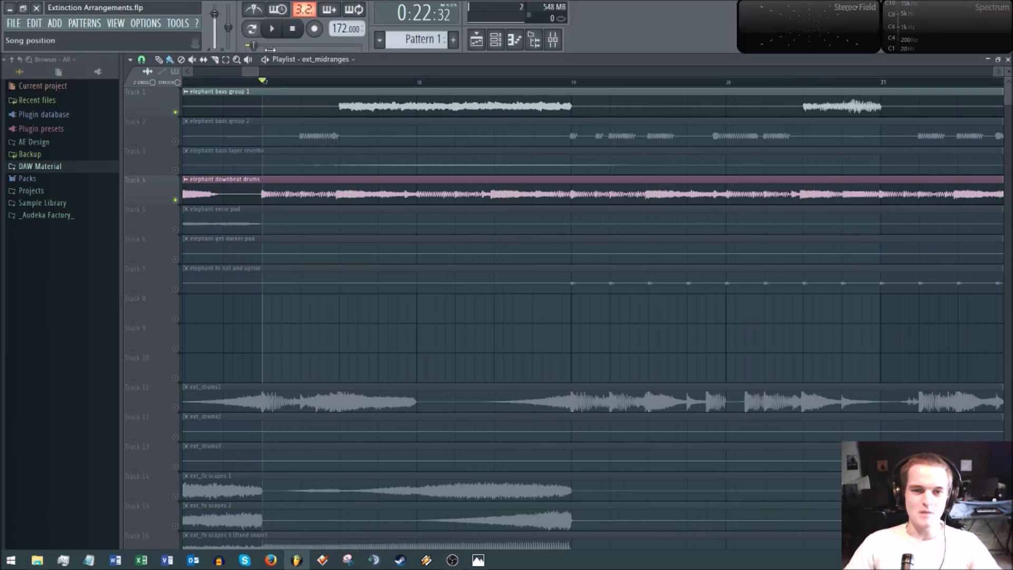
pyautogui.moveTo(261, 82); pyautogui.dragTo(340, 83)
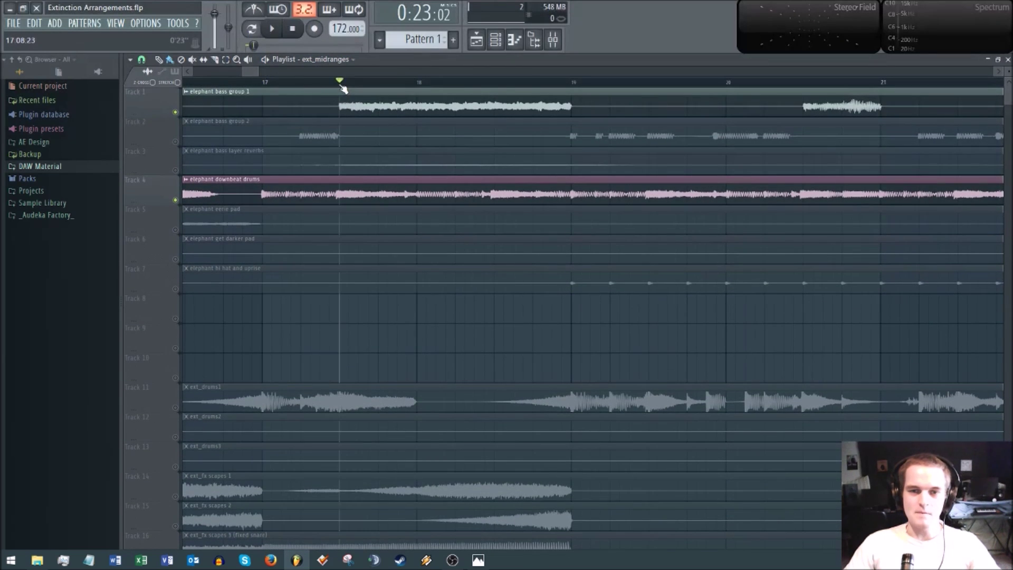
# Mute the downbeat drums and play bass group 1 on its own from its first hit
pyautogui.click(178, 200)
pyautogui.press('space')
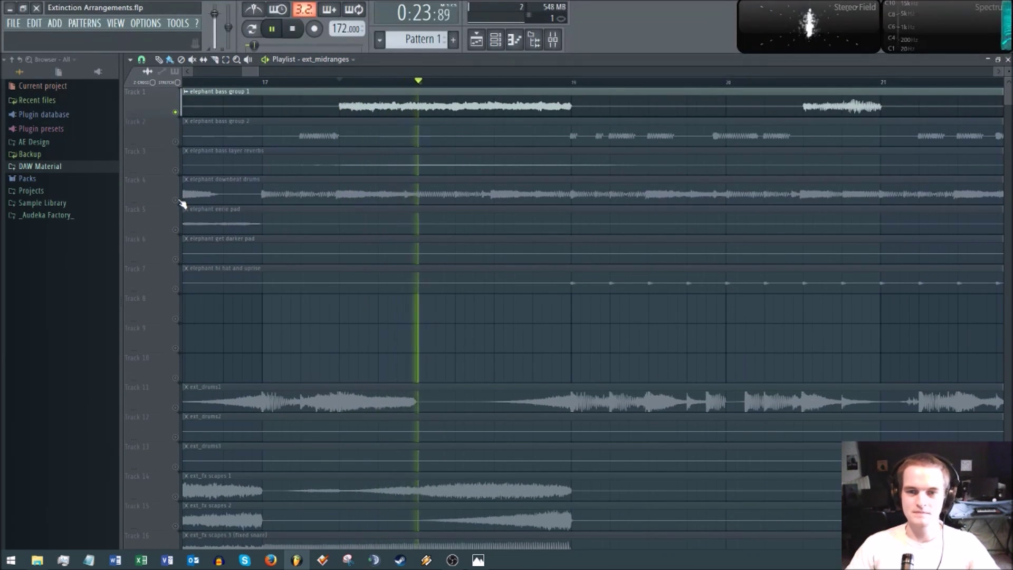
pyautogui.scroll(-4, 222, 83)
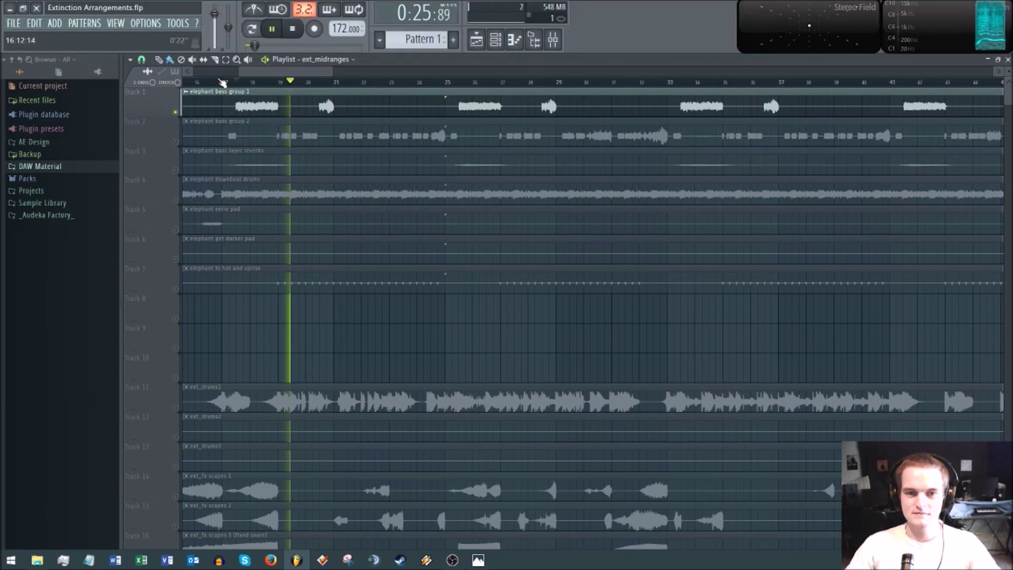
pyautogui.press('space')
# Listen to bass group 1's short hit in bar 20, then compare its long hits in bars 17 and 25
pyautogui.click(319, 82)
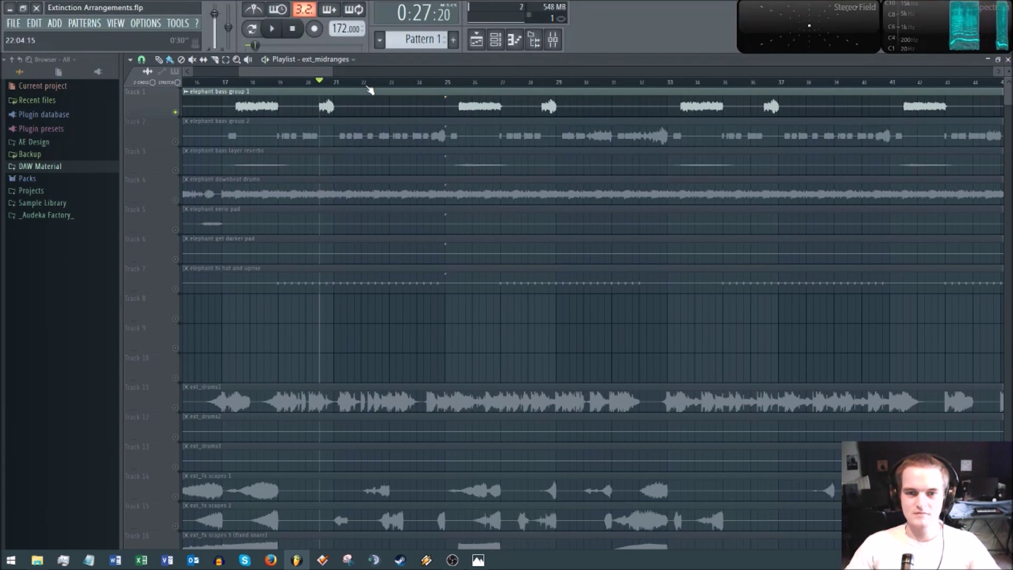
pyautogui.click(232, 82)
pyautogui.press('space')
pyautogui.scroll(3, 240, 85)
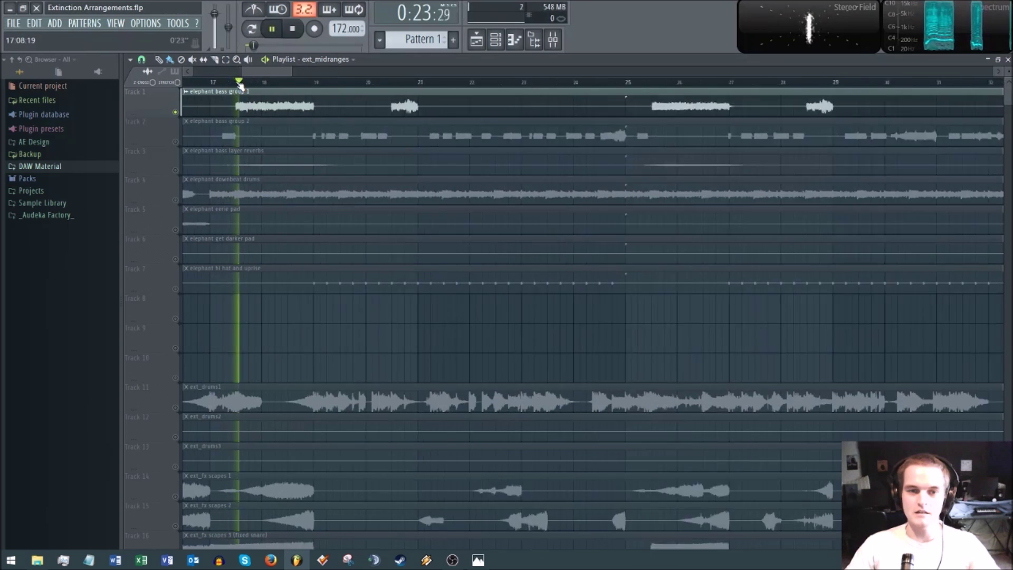
pyautogui.scroll(1, 239, 84)
pyautogui.click(723, 83)
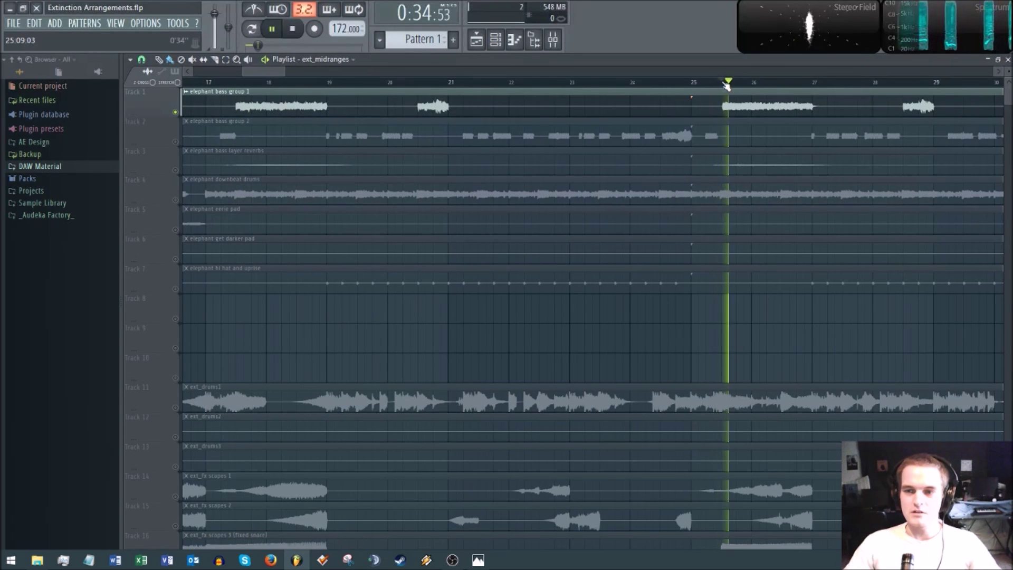
pyautogui.press('space')
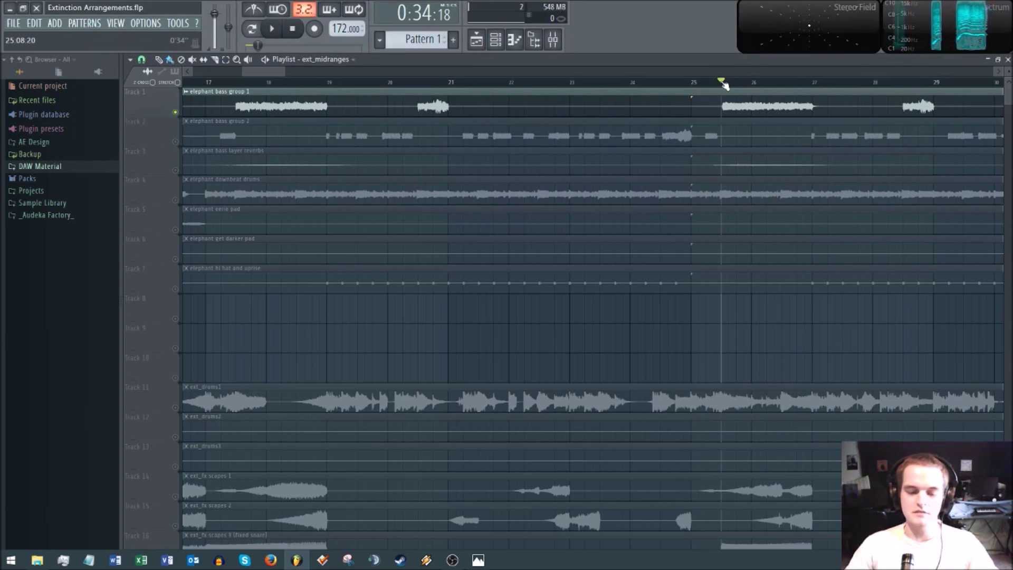
# Return the playhead to the first bass group 1 hit in bar 17 and replay it
pyautogui.scroll(-3, 343, 83)
pyautogui.scroll(3, 280, 74)
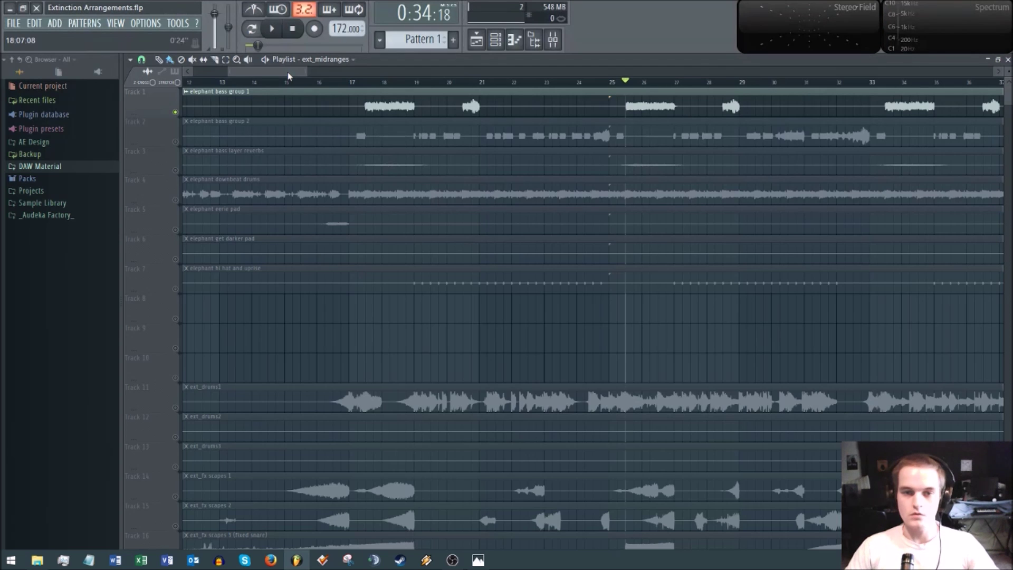
pyautogui.scroll(5, 373, 83)
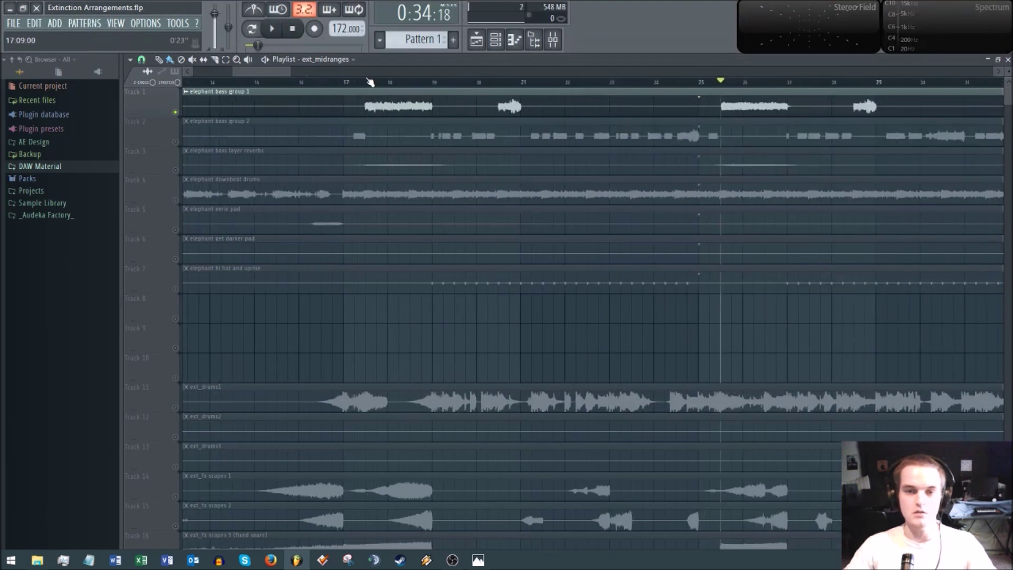
pyautogui.scroll(2, 372, 84)
pyautogui.click(363, 79)
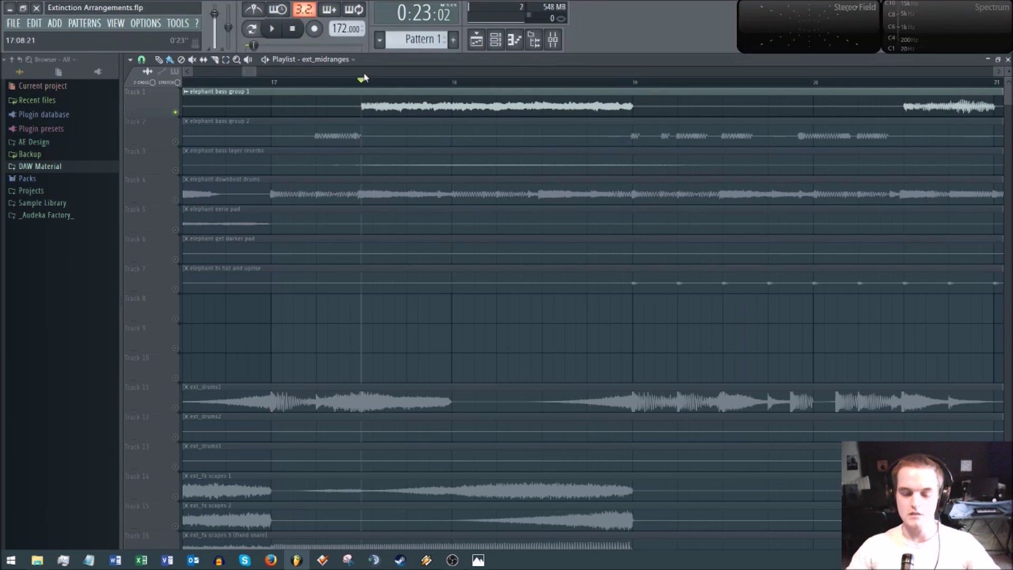
pyautogui.press('space')
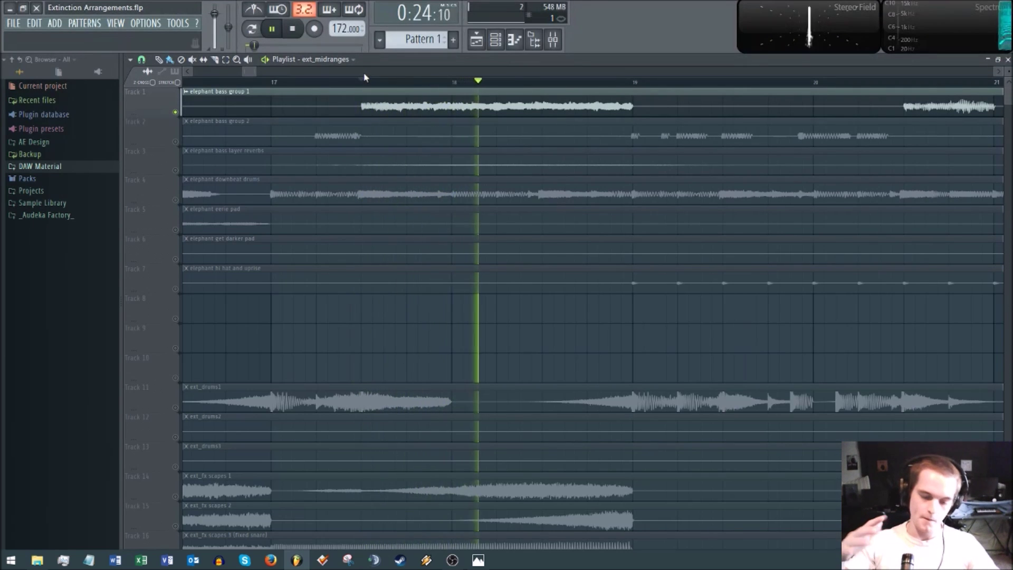
pyautogui.press('space')
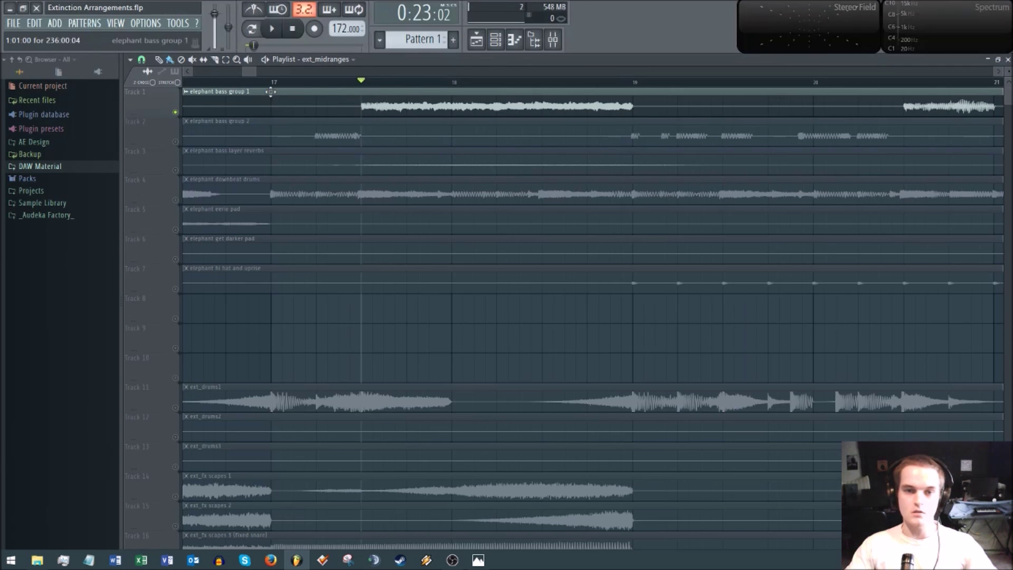
pyautogui.scroll(-3, 272, 86)
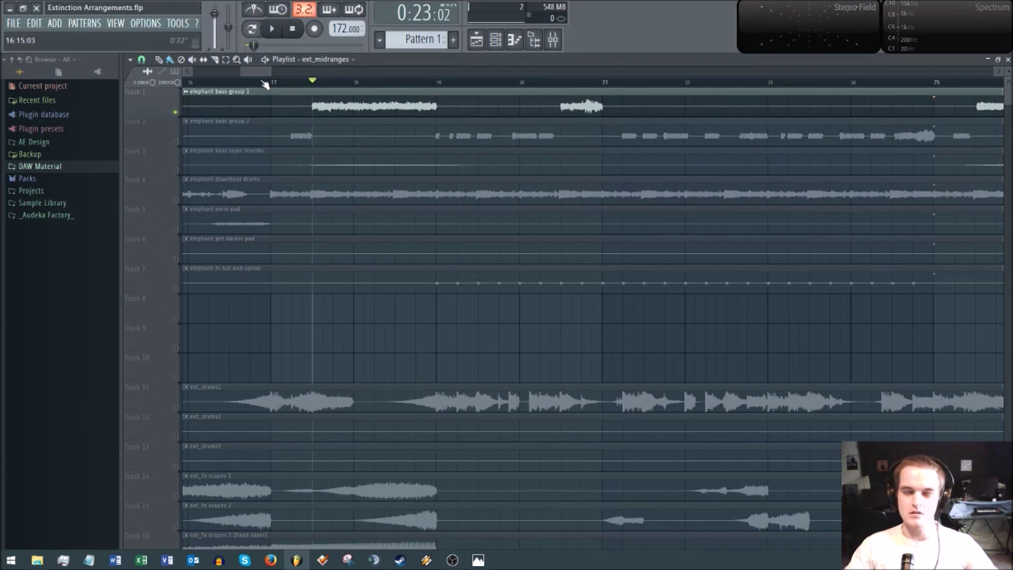
# Play bass group 1's short hit midway through bar 20, then place the playhead on its long hit in bar 25
pyautogui.moveTo(256, 72); pyautogui.dragTo(260, 74)
pyautogui.scroll(3, 291, 79)
pyautogui.click(404, 83)
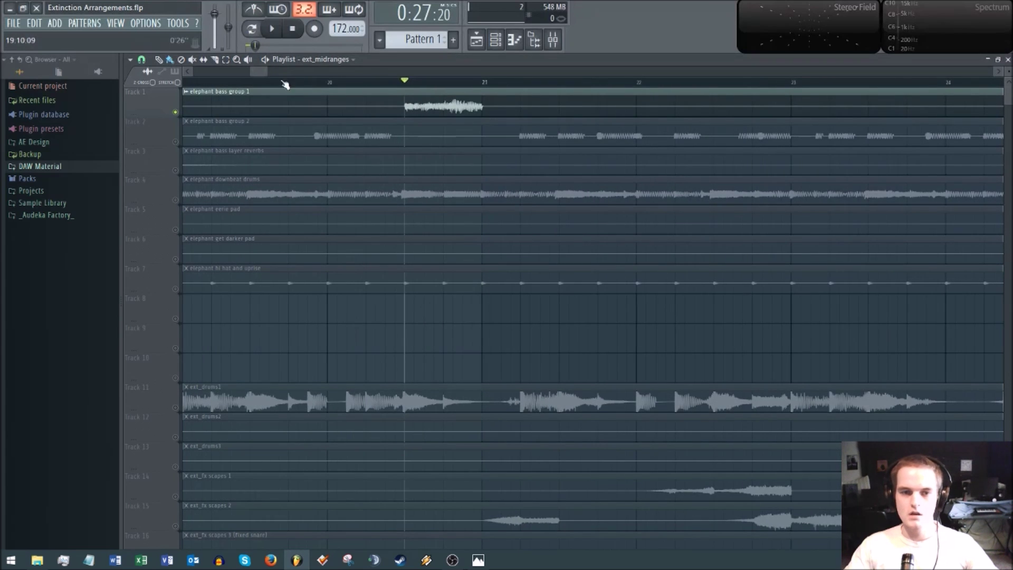
pyautogui.scroll(-2, 317, 85)
pyautogui.scroll(-2, 372, 84)
pyautogui.press('space')
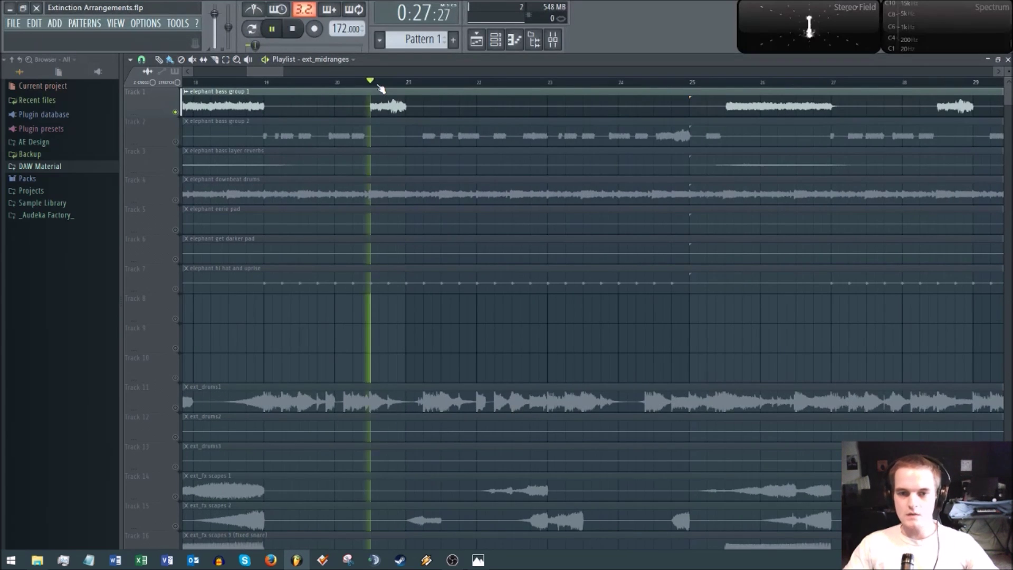
pyautogui.press('space')
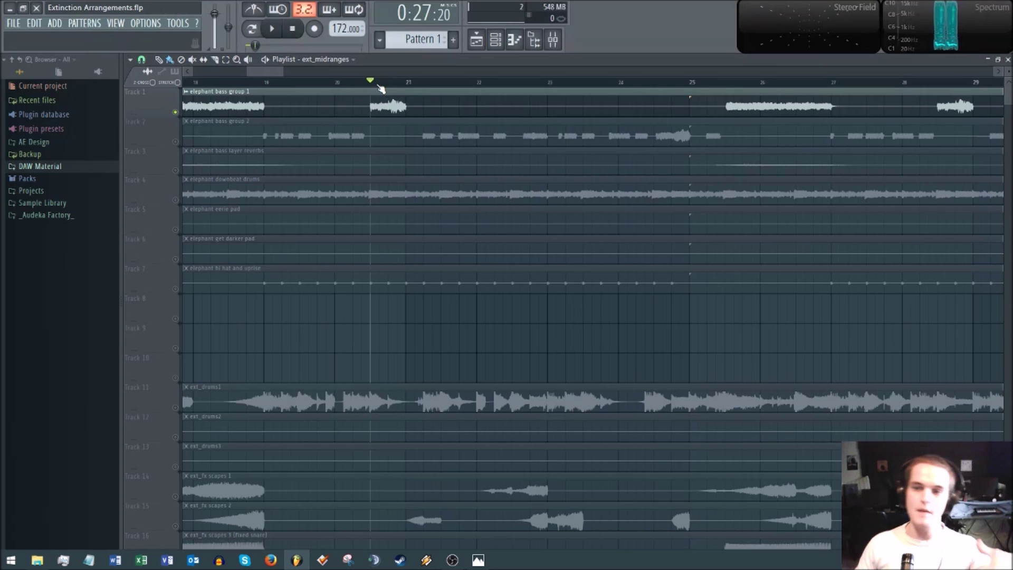
pyautogui.click(726, 82)
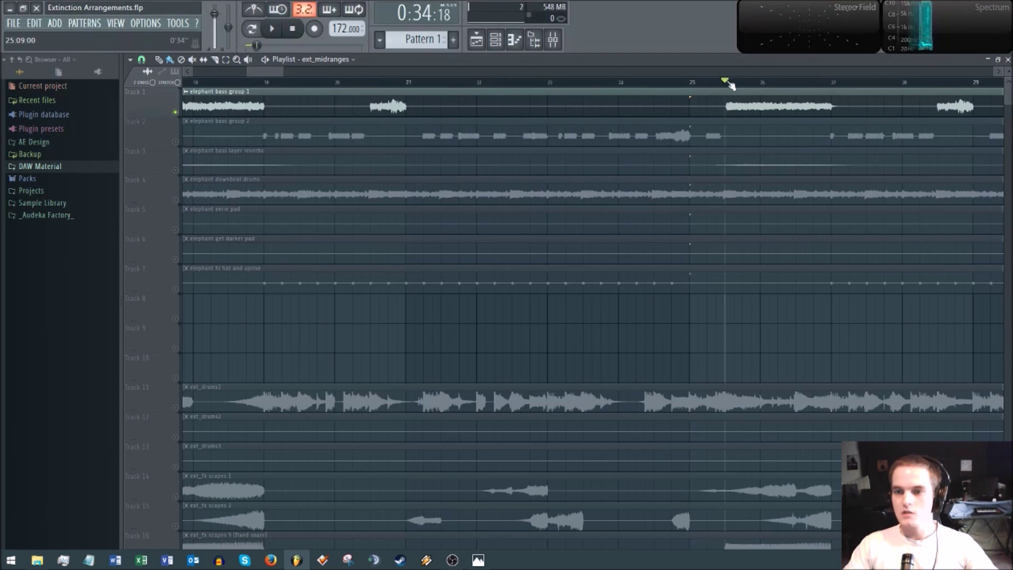
# Solo elephant bass group 2 and play its sustained hit midway through bar 24
pyautogui.hscroll(3, 647, 113)
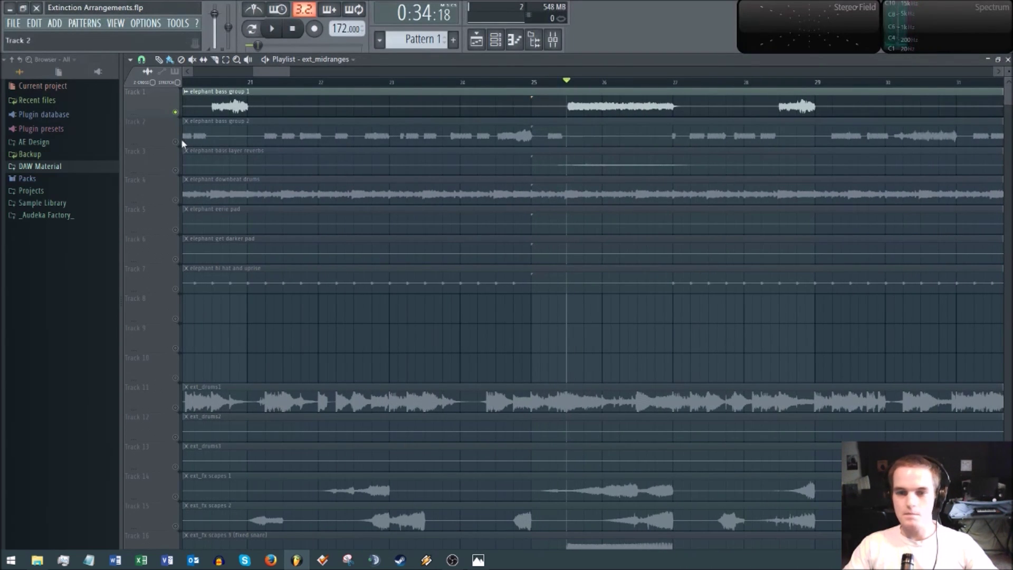
pyautogui.rightClick(170, 140)
pyautogui.click(117, 140)
pyautogui.rightClick(176, 142)
pyautogui.click(502, 82)
pyautogui.press('space')
pyautogui.click(498, 82)
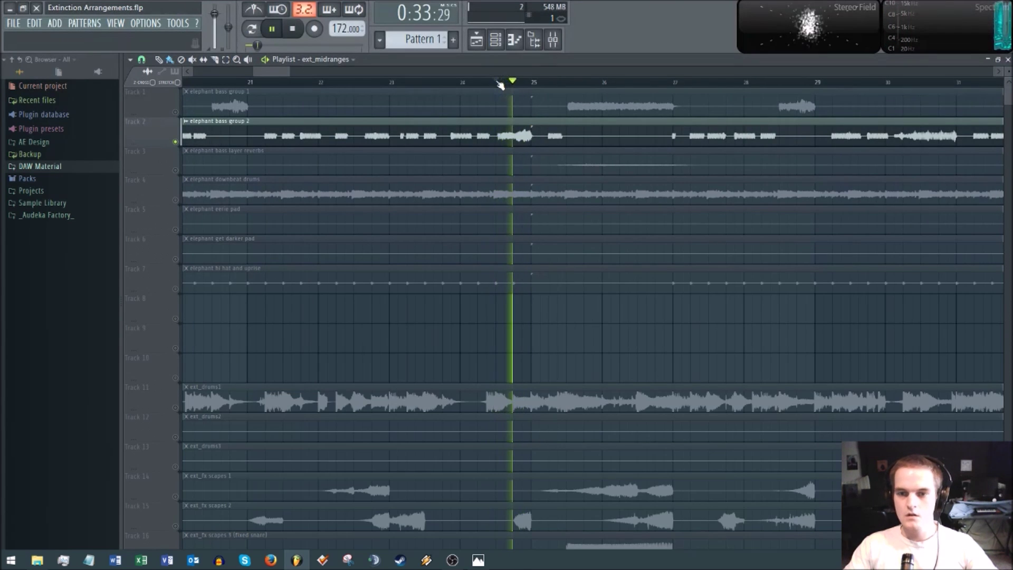
pyautogui.hscroll(3, 538, 84)
pyautogui.press('space')
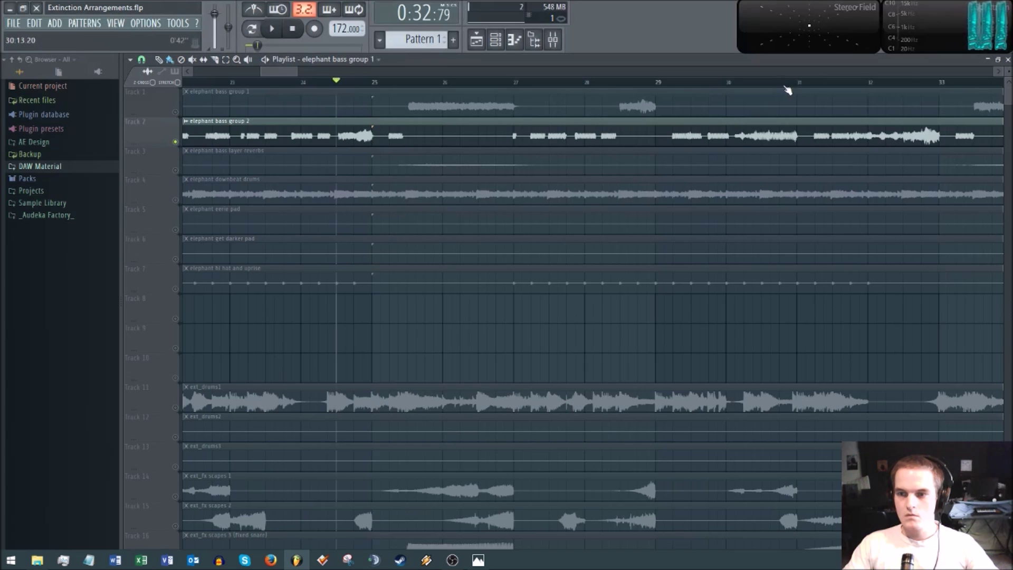
# Play bass group 2's phrase from bar 29 and survey how its hits are spread across the whole arrangement
pyautogui.scroll(-2, 739, 86)
pyautogui.click(696, 83)
pyautogui.press('space')
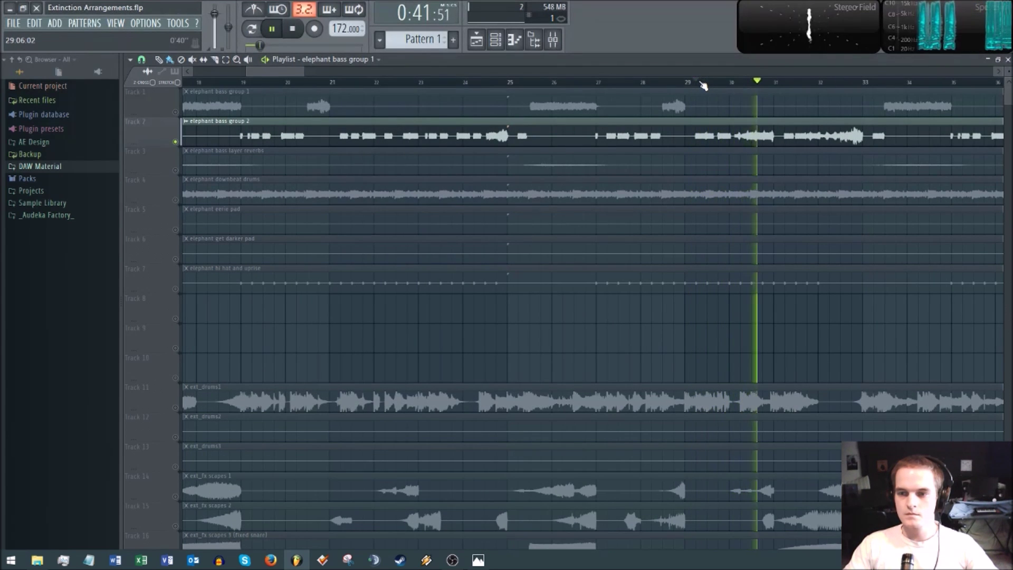
pyautogui.press('space')
pyautogui.scroll(-2, 744, 91)
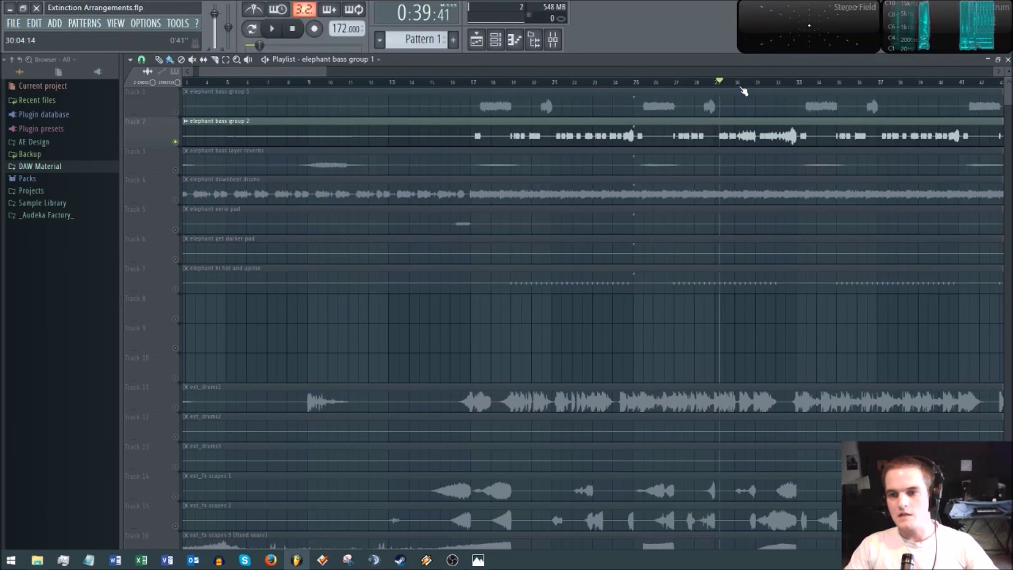
pyautogui.scroll(2, 775, 89)
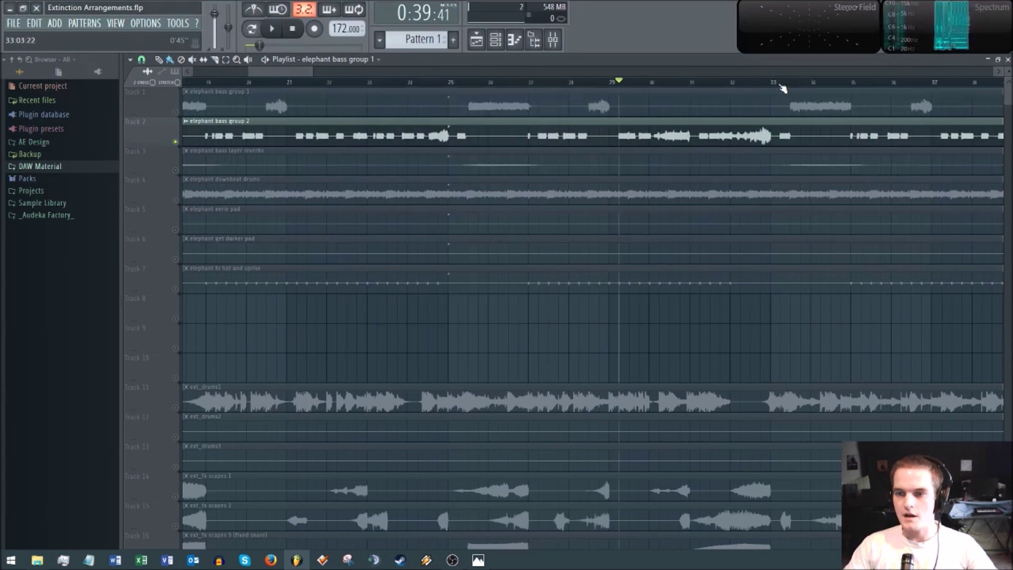
pyautogui.hscroll(1, 280, 74)
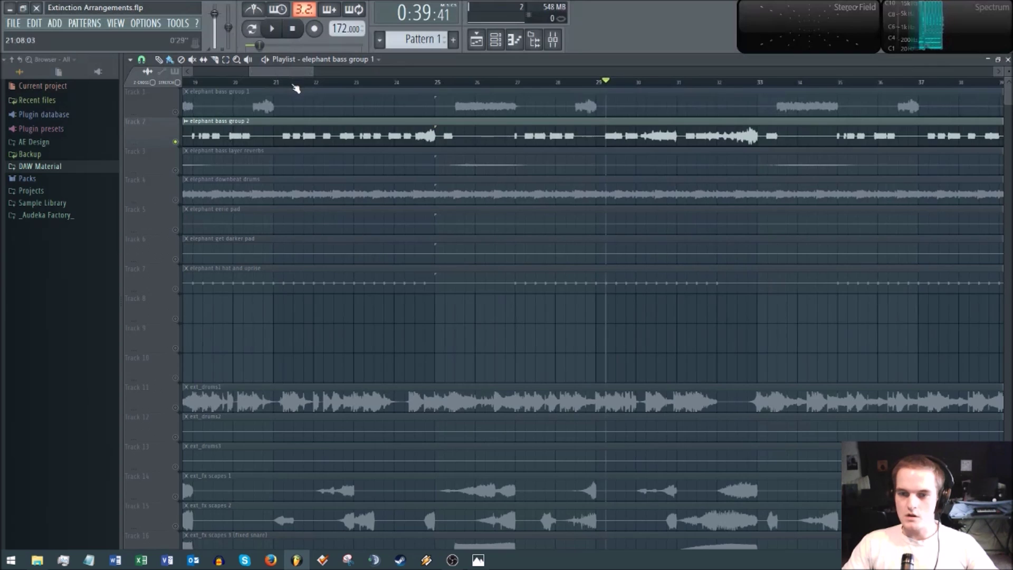
pyautogui.scroll(-4, 296, 86)
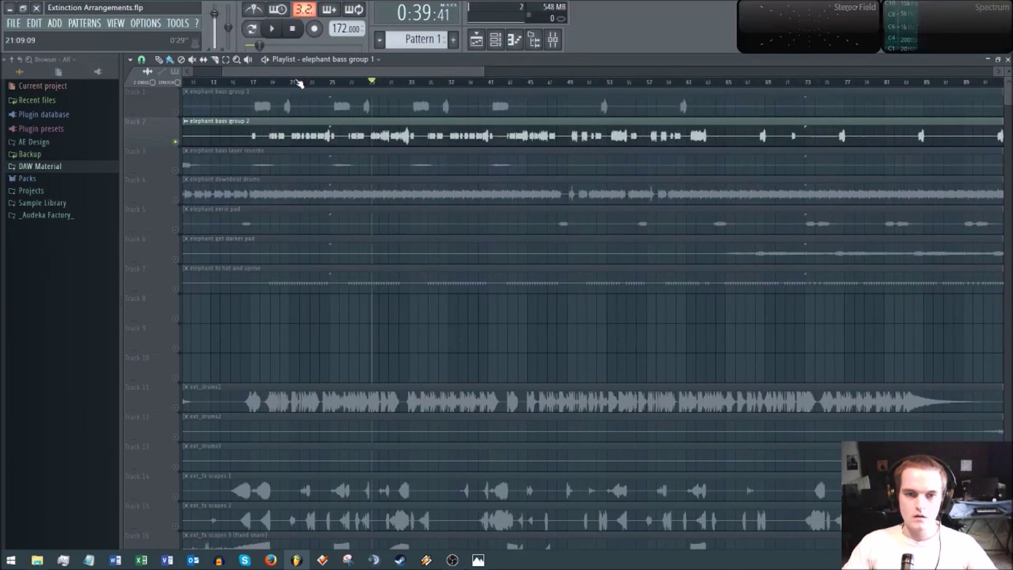
pyautogui.scroll(-3, 301, 79)
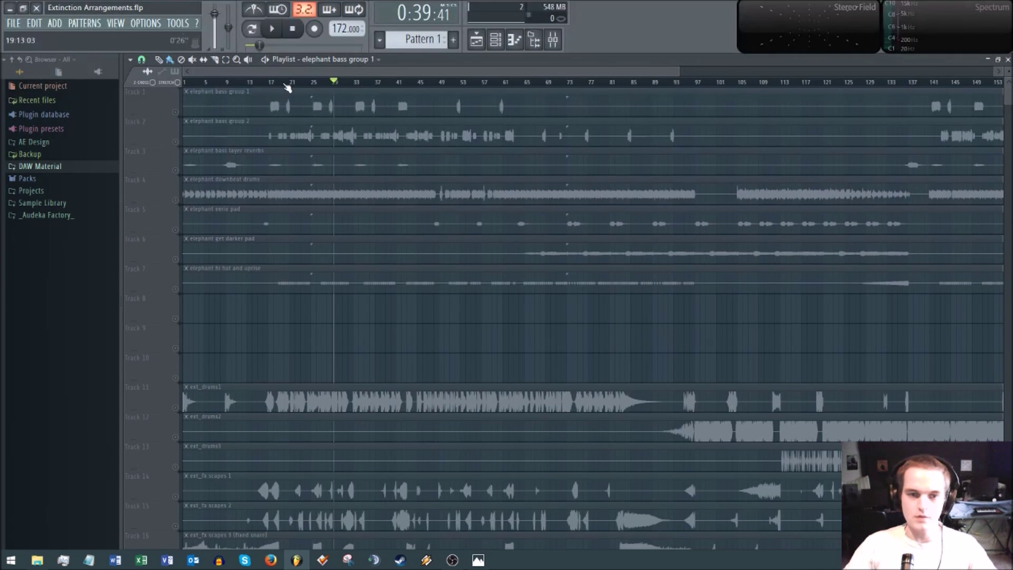
pyautogui.scroll(-2, 288, 85)
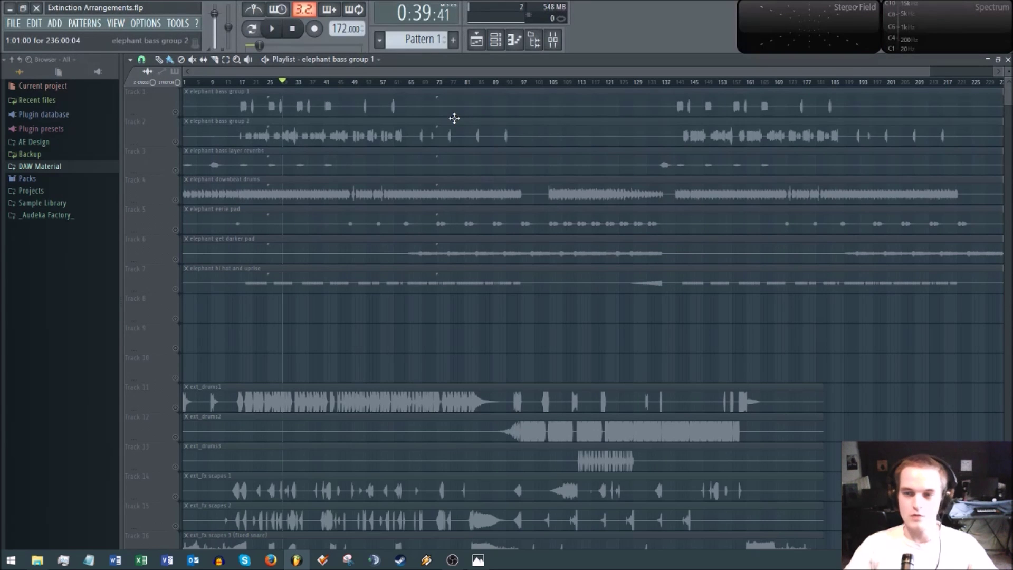
# Open the recent project can use.flp, saving the changes to Extinction Arrangements.flp and ignoring the missing WOW plugin
pyautogui.click(13, 23)
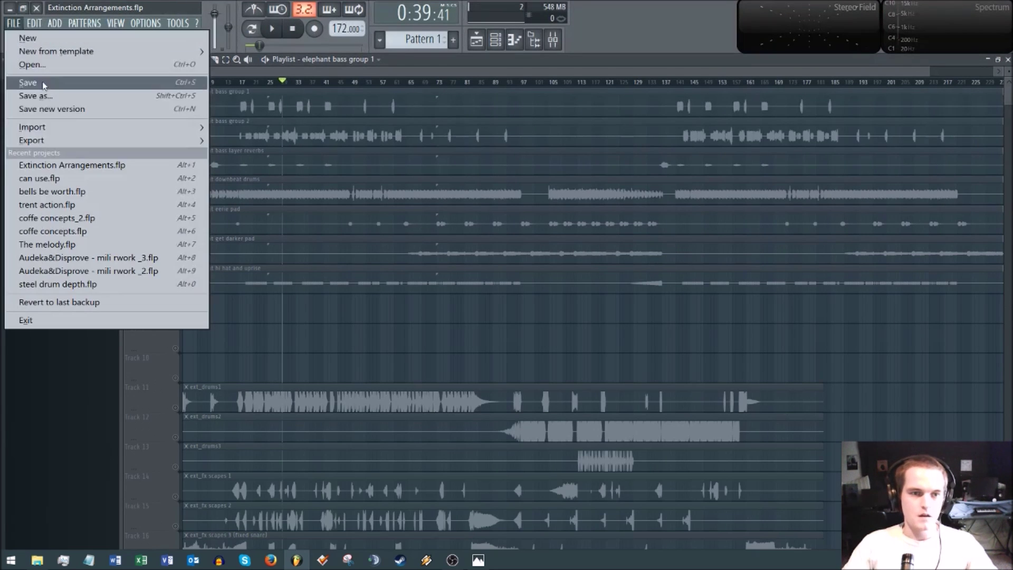
pyautogui.click(24, 178)
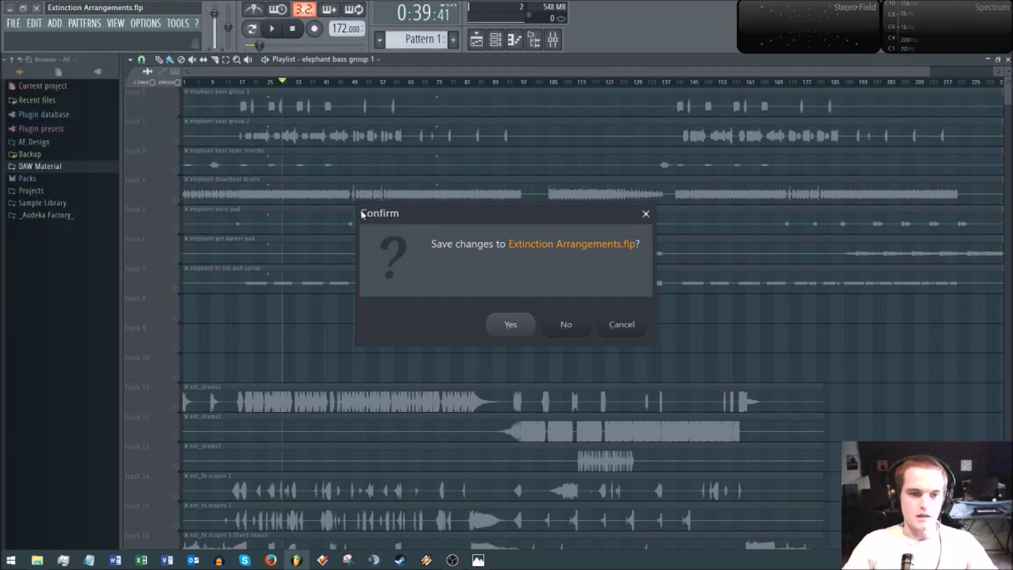
pyautogui.click(509, 323)
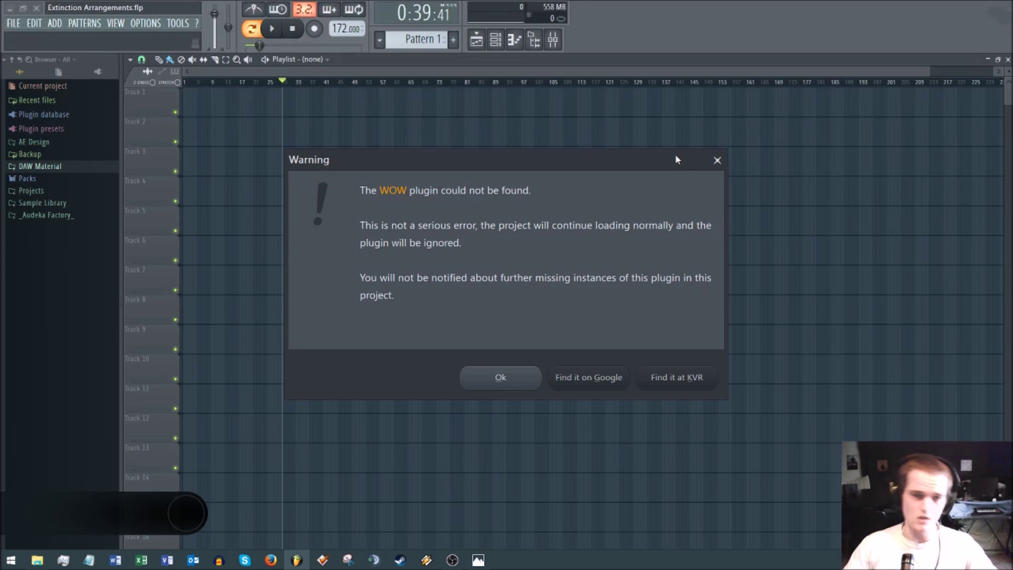
pyautogui.click(500, 378)
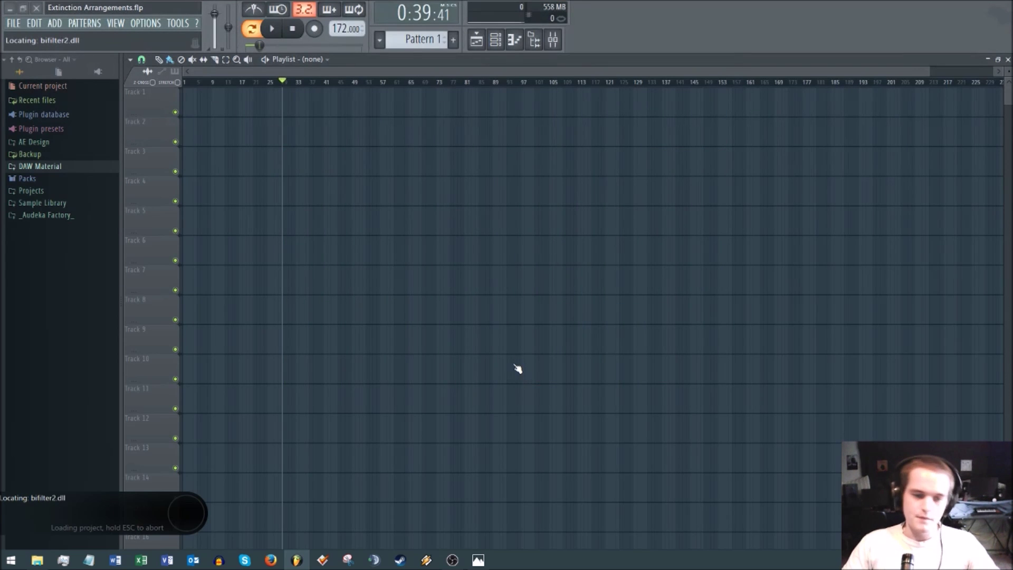
pyautogui.click(474, 381)
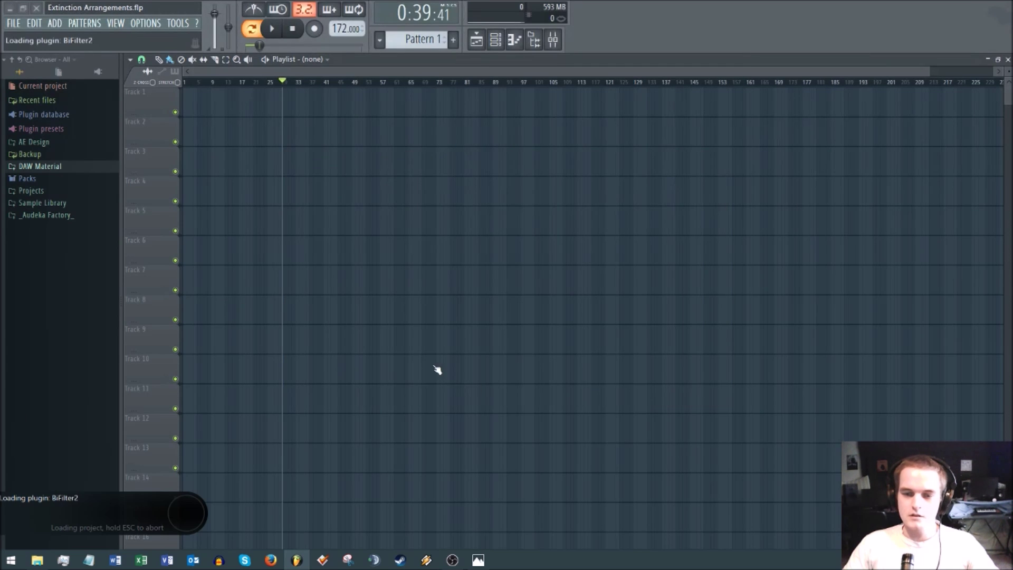
pyautogui.hotkey('alt', 'Tab')
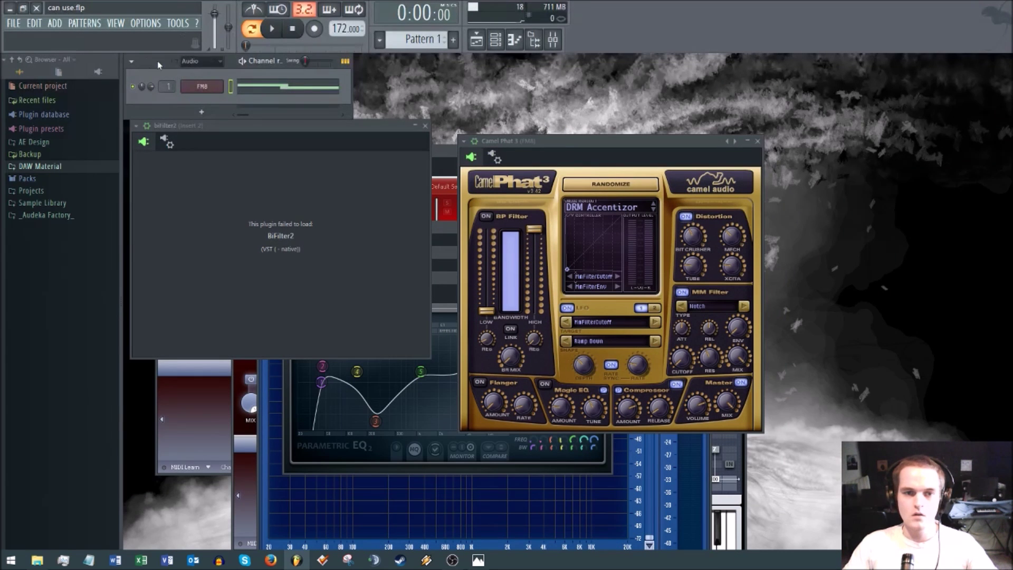
# Open the FM8 synth from its channel and lower the master volume
pyautogui.moveTo(151, 68); pyautogui.dragTo(160, 64)
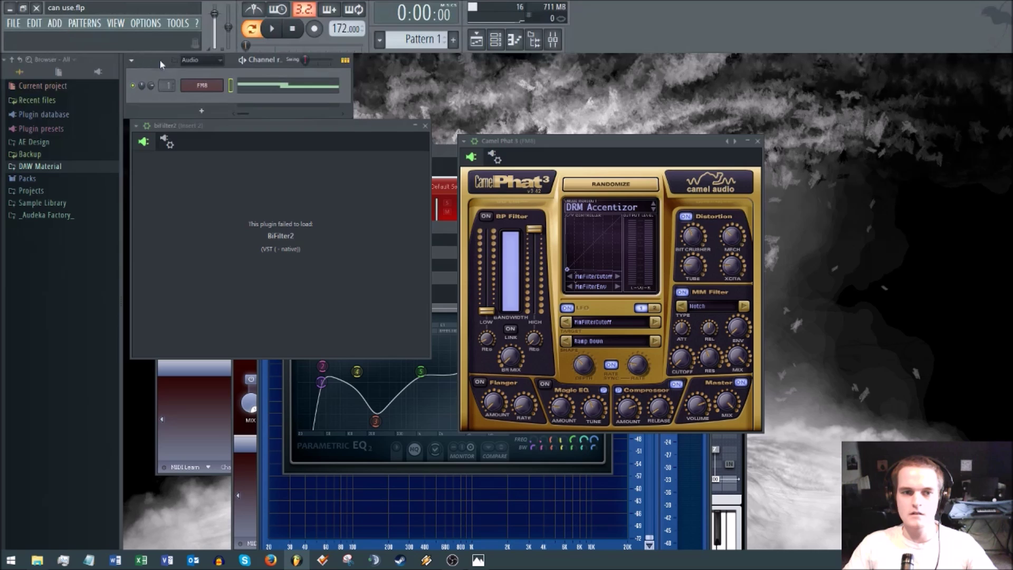
pyautogui.click(206, 88)
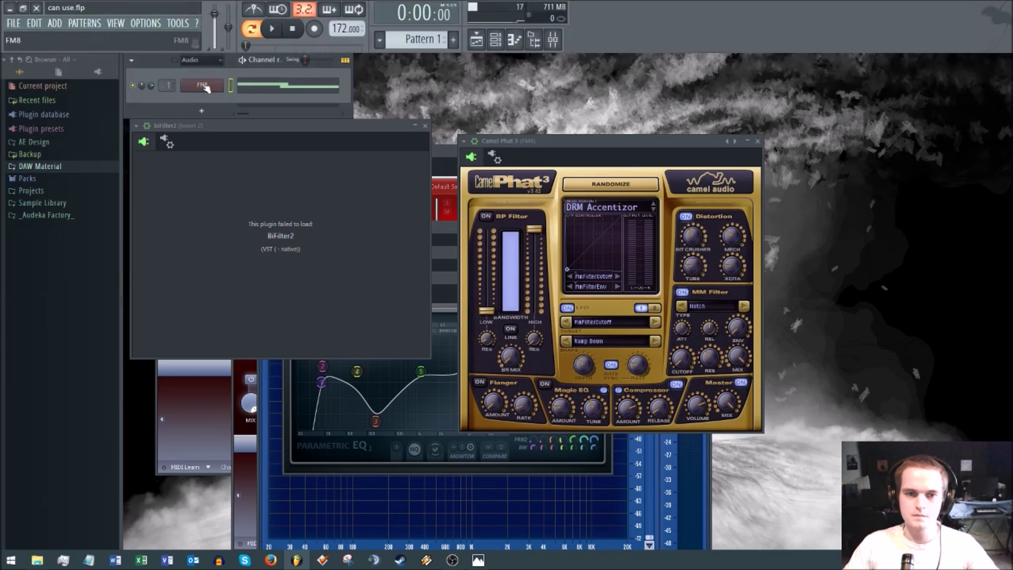
pyautogui.click(206, 88)
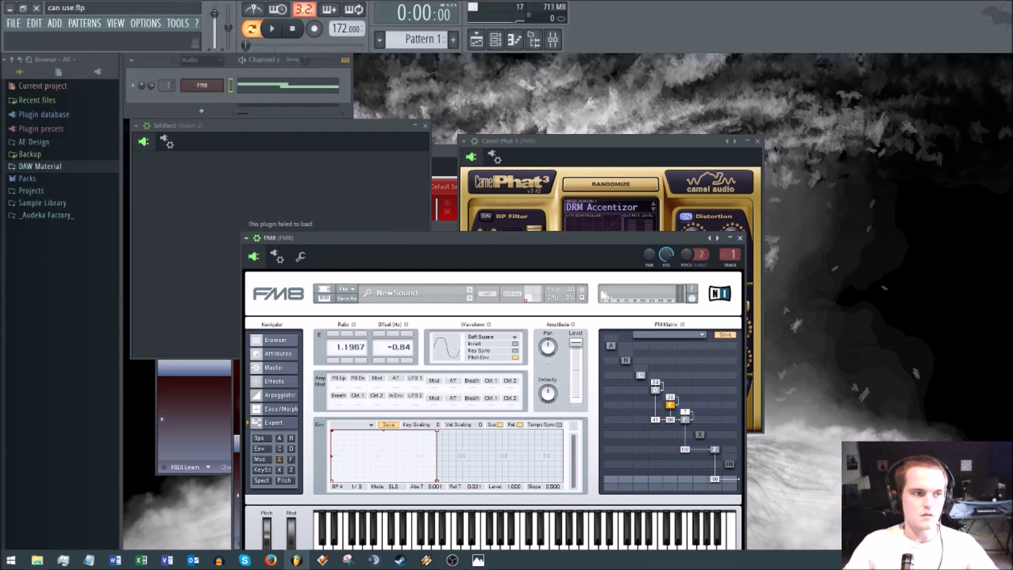
pyautogui.moveTo(214, 12); pyautogui.dragTo(215, 31)
# Play the FM8 pattern, stop it, and move the FM8 window up so the whole synth is in view
pyautogui.press('space')
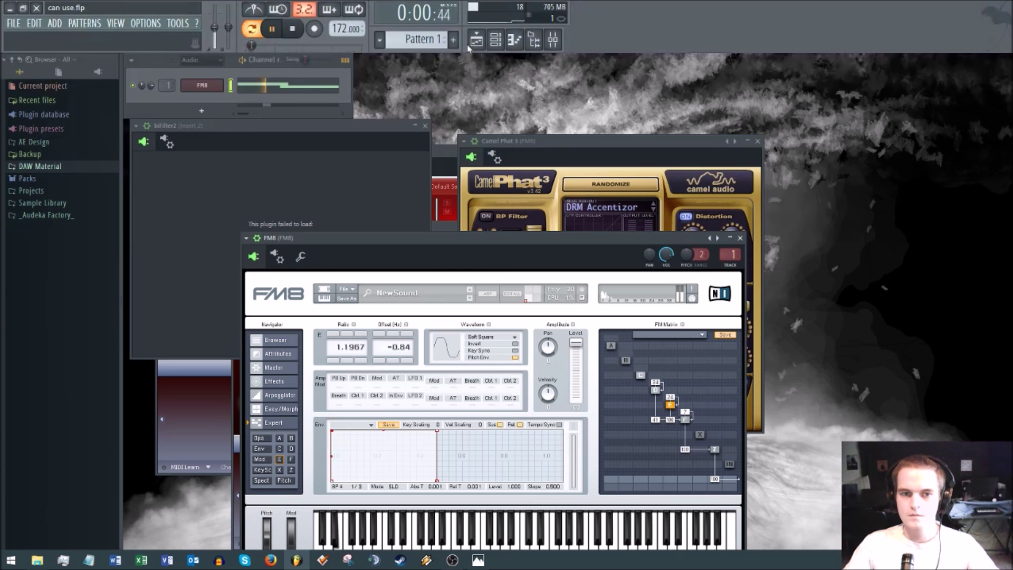
pyautogui.moveTo(584, 241); pyautogui.dragTo(550, 129)
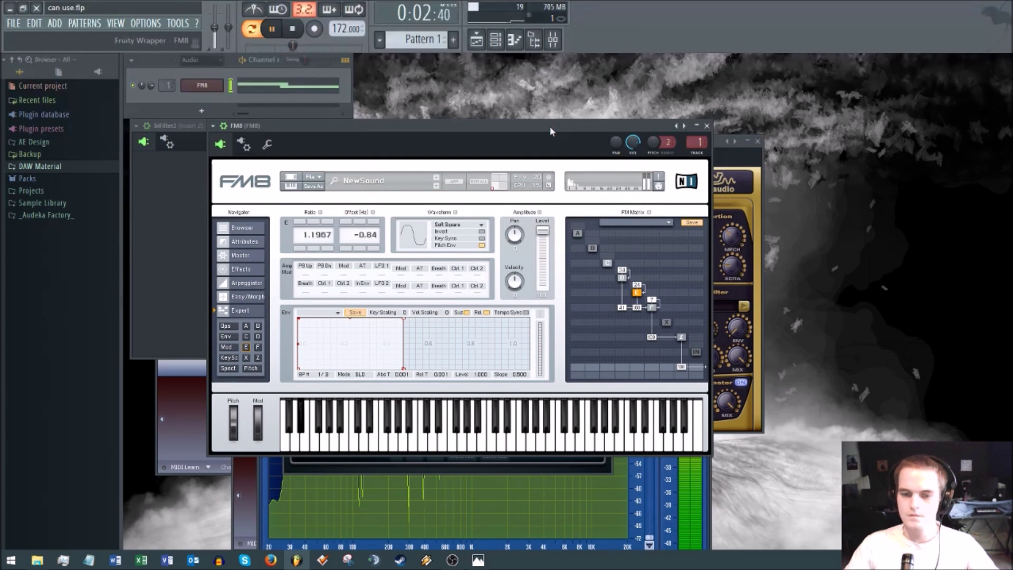
pyautogui.moveTo(551, 129); pyautogui.dragTo(556, 103)
pyautogui.press('space')
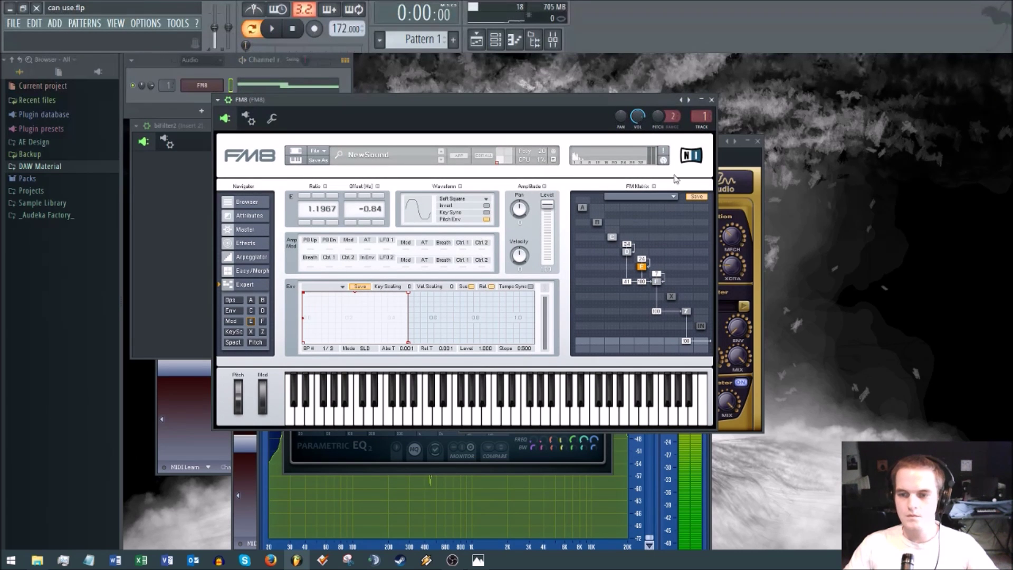
pyautogui.moveTo(637, 99)
pyautogui.mouseDown()
pyautogui.moveTo(680, 101)
pyautogui.moveTo(629, 97)
pyautogui.mouseUp()
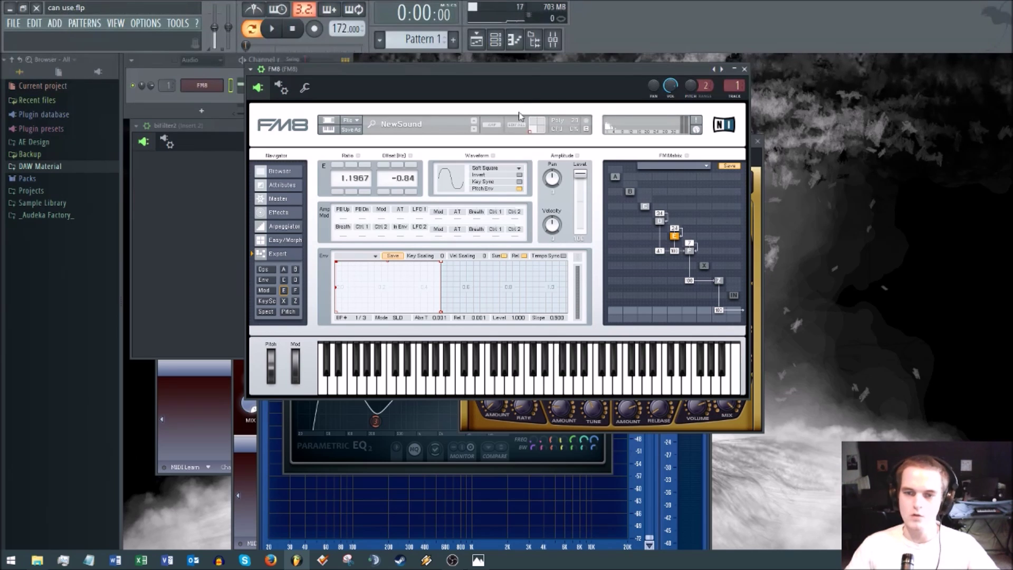
# Compare the ratio, offset and waveform settings of operators E and F and their routing in the FM8 matrix
pyautogui.click(689, 251)
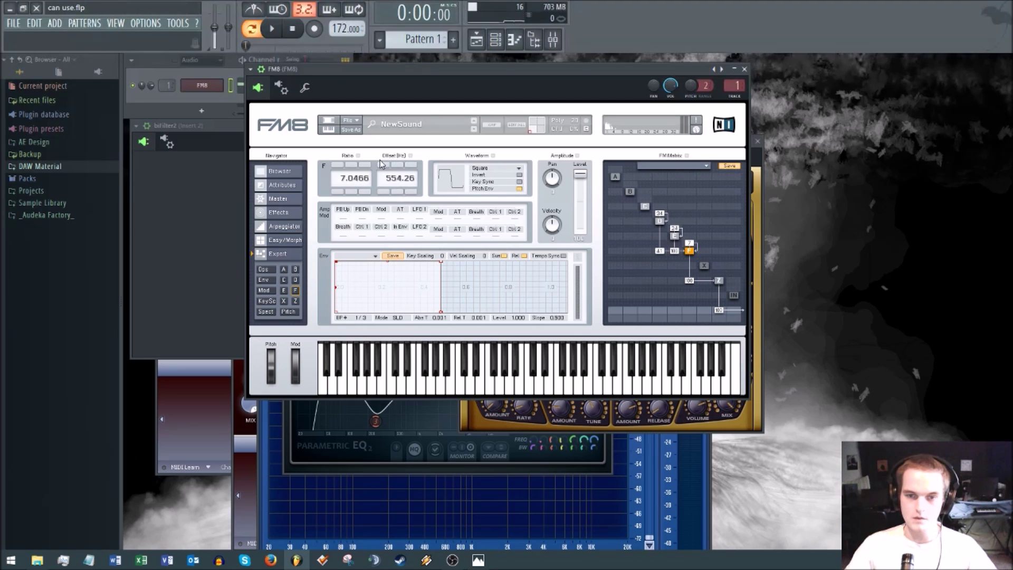
pyautogui.click(675, 236)
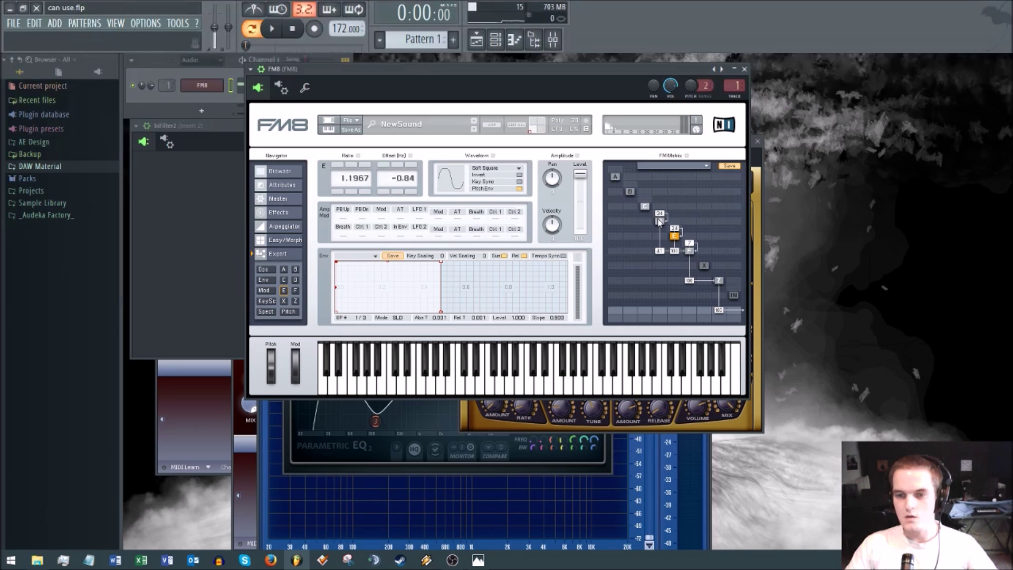
pyautogui.click(689, 250)
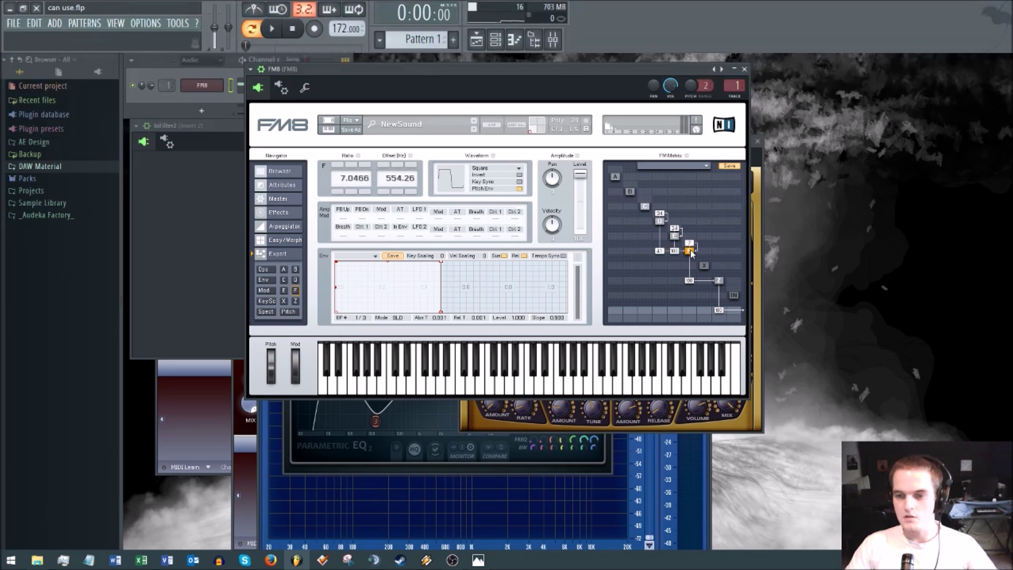
pyautogui.click(675, 237)
pyautogui.click(689, 251)
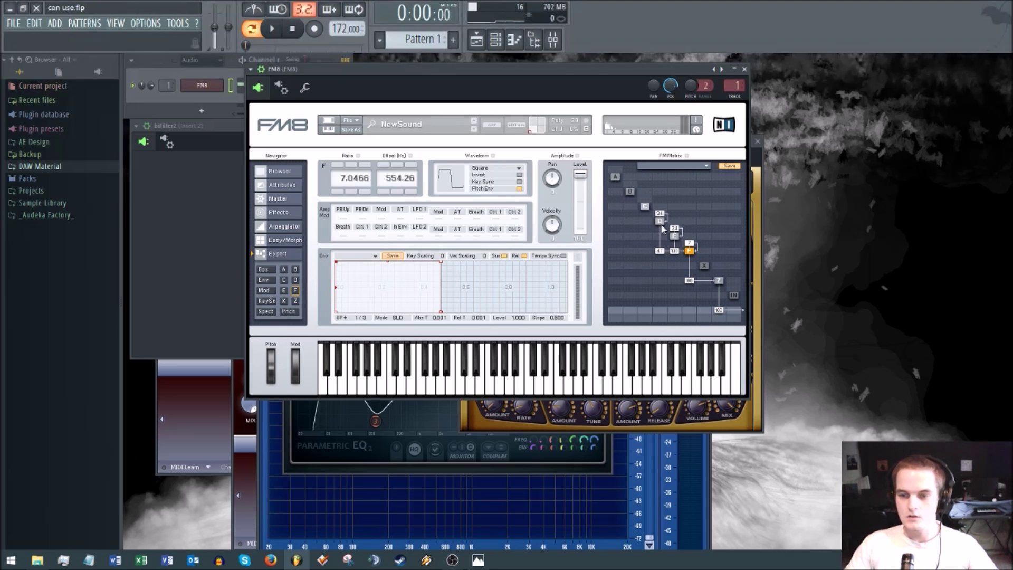
pyautogui.click(674, 237)
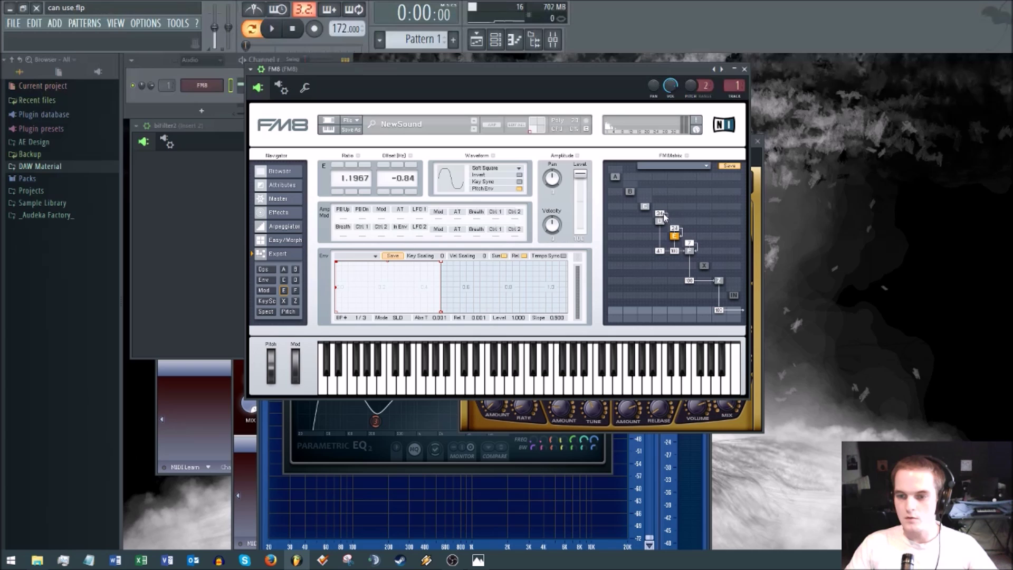
pyautogui.click(690, 251)
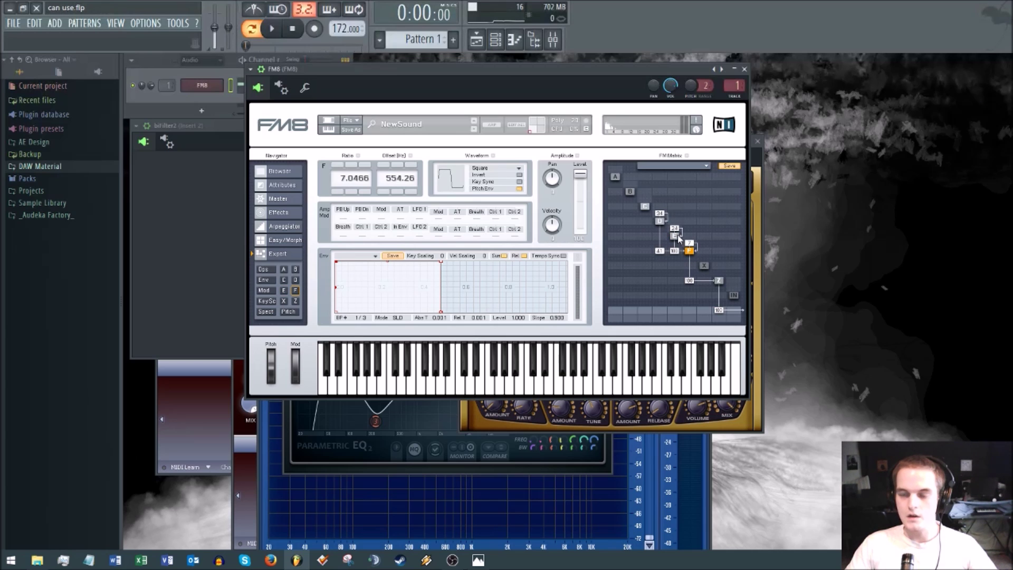
pyautogui.click(677, 238)
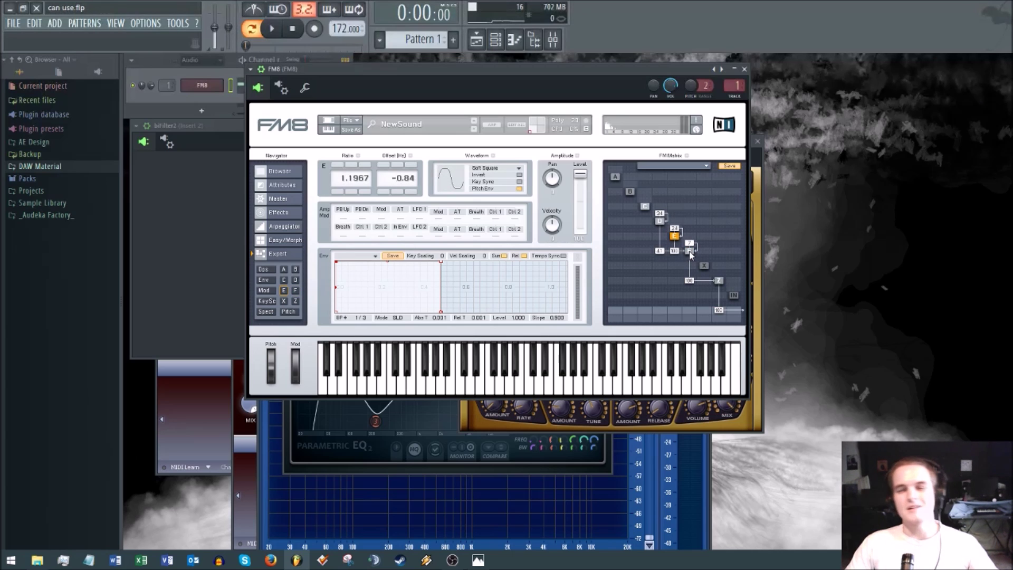
pyautogui.click(689, 251)
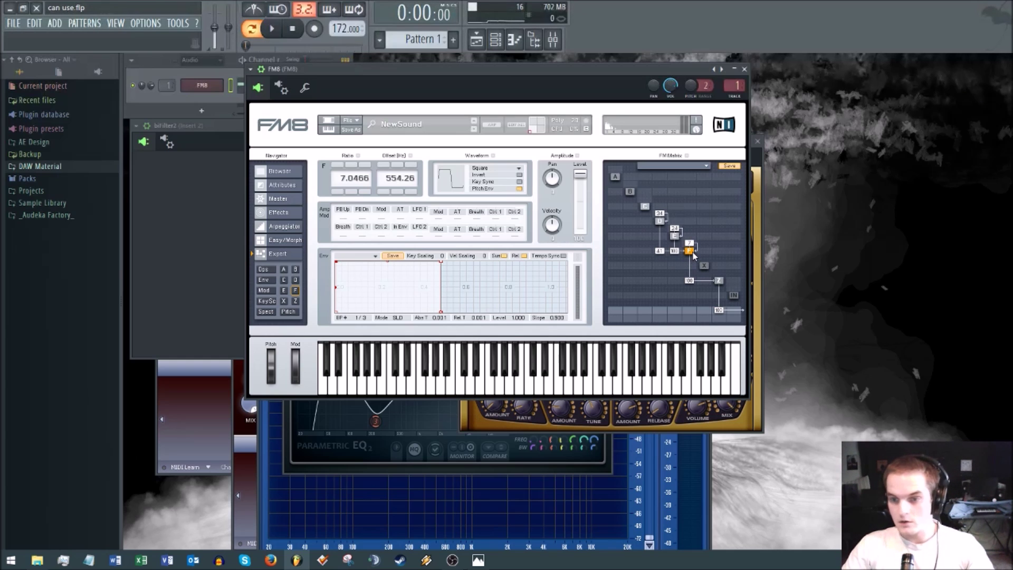
# Select operator D in the FM matrix and audition its self-modulation by lowering the amount to about 8 and raising it again
pyautogui.click(673, 236)
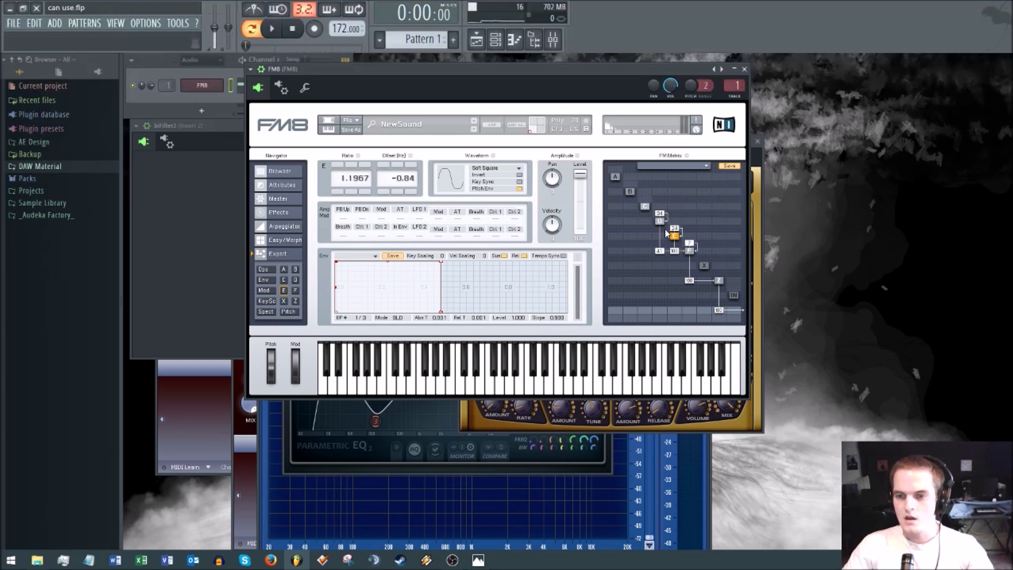
pyautogui.click(659, 222)
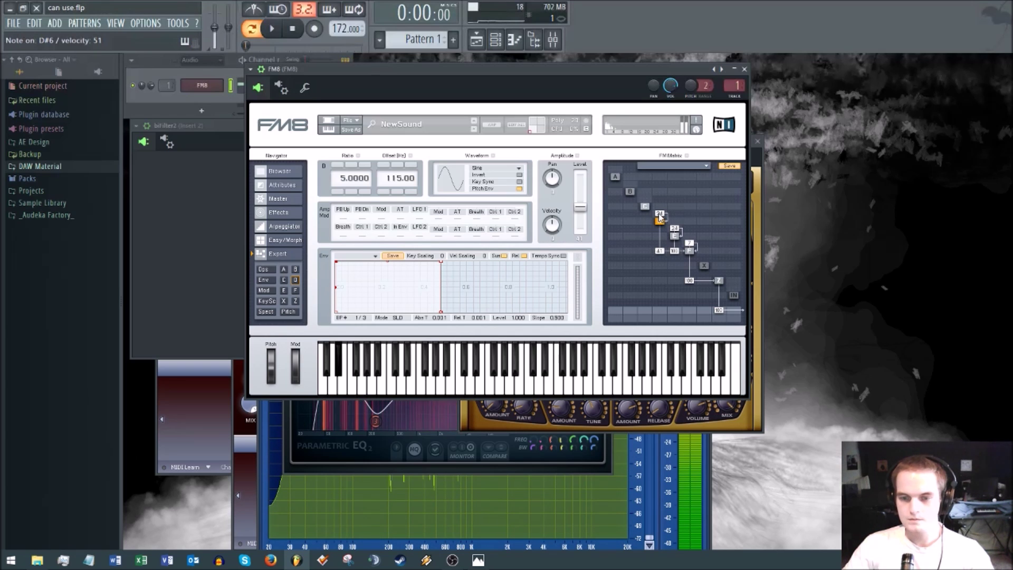
pyautogui.moveTo(659, 216); pyautogui.dragTo(662, 231)
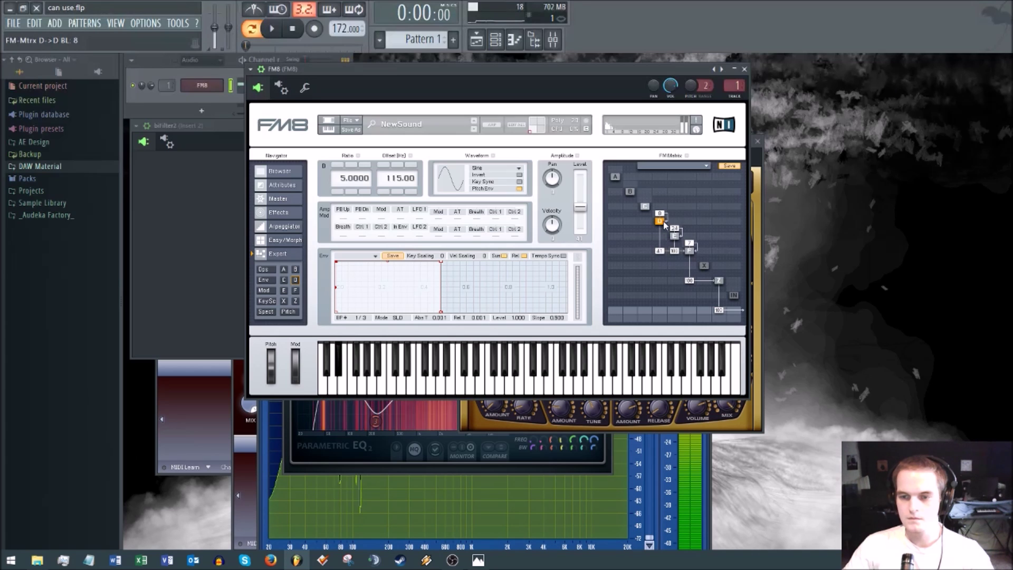
pyautogui.moveTo(663, 212)
pyautogui.mouseDown()
pyautogui.moveTo(666, 172)
pyautogui.moveTo(669, 197)
pyautogui.mouseUp()
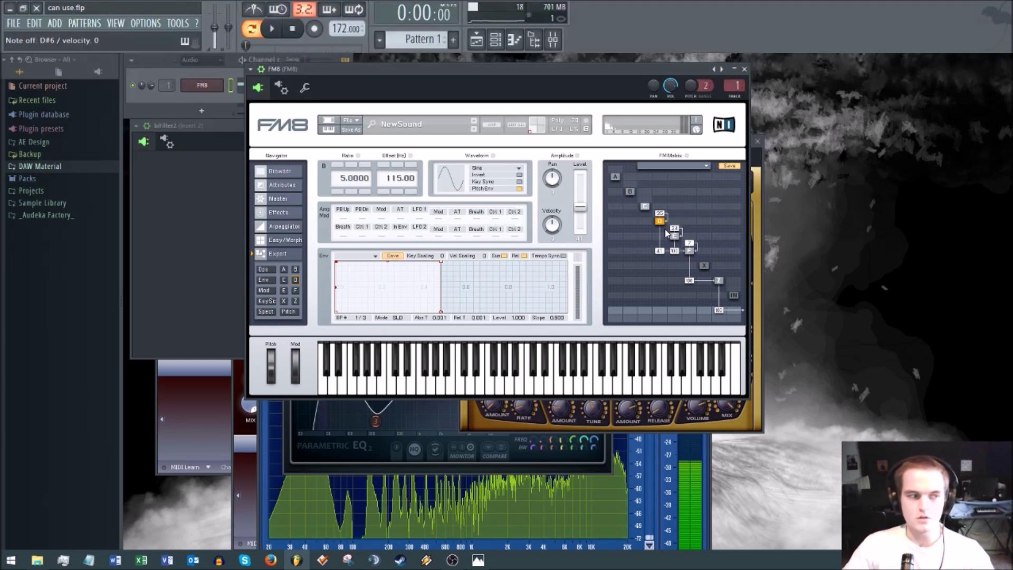
# Compare the ratio, offset and waveform settings of operators D and E in the FM matrix
pyautogui.scroll(4, 662, 215)
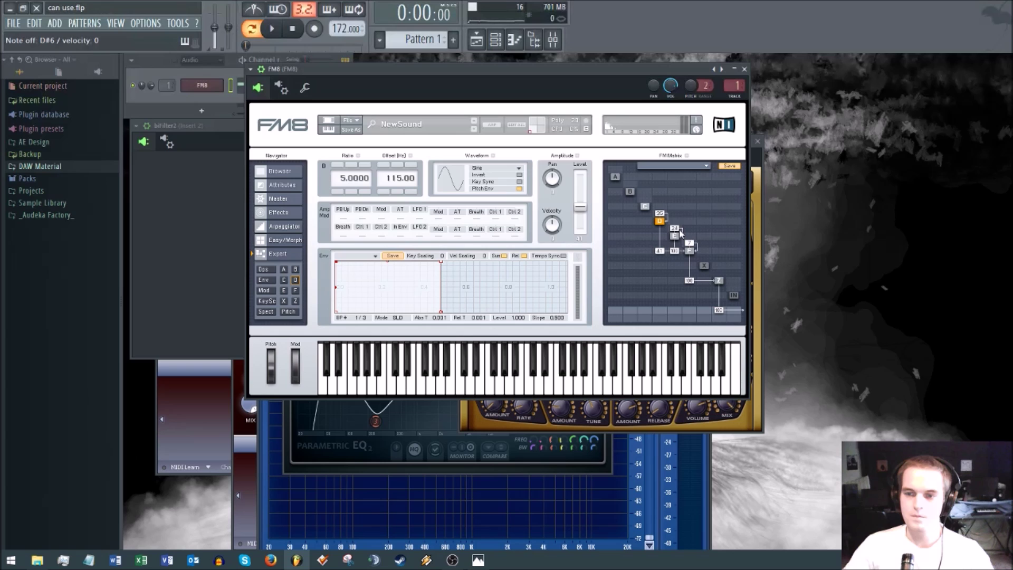
pyautogui.scroll(10, 673, 228)
pyautogui.click(675, 236)
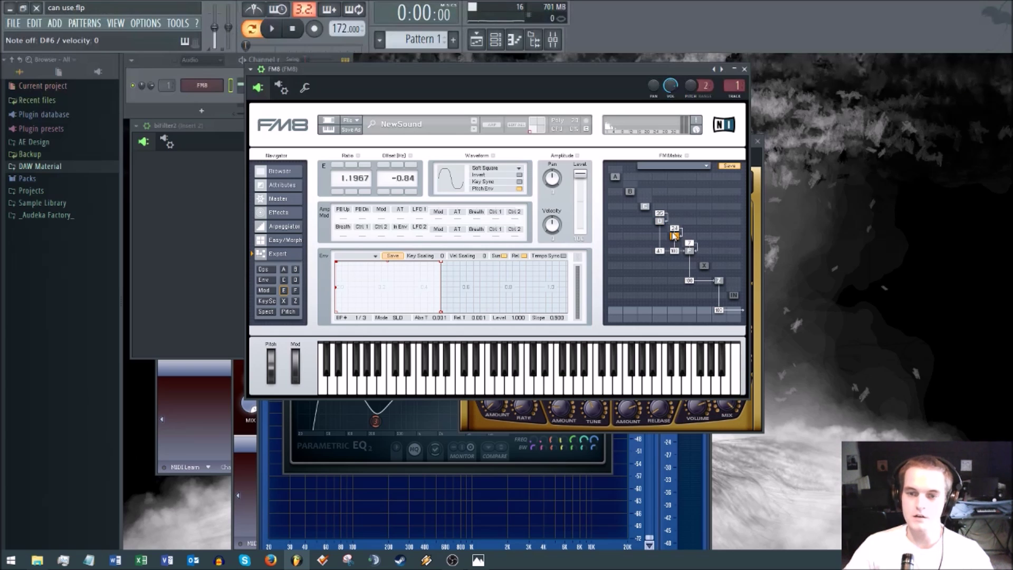
pyautogui.click(659, 221)
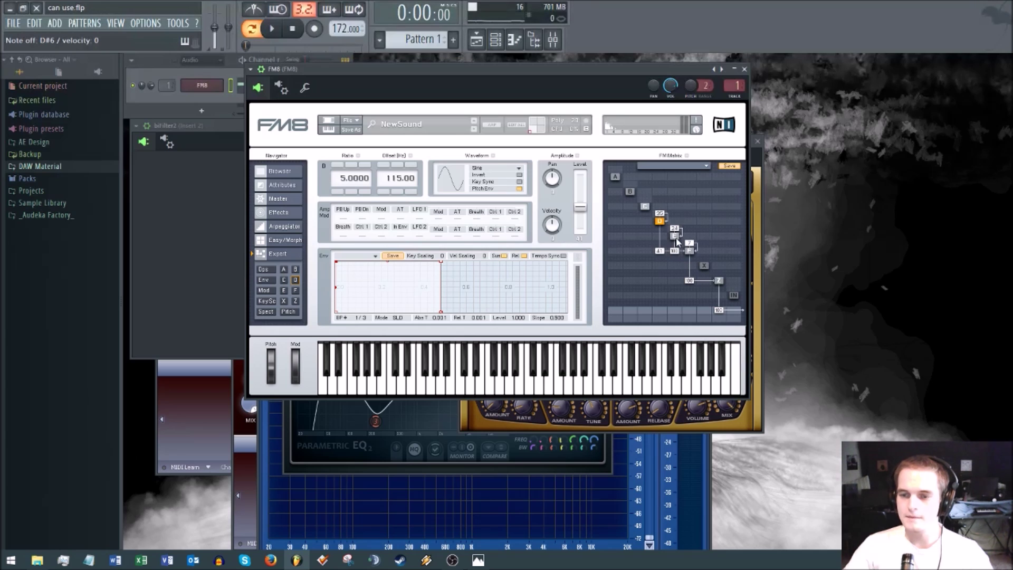
pyautogui.click(675, 236)
pyautogui.click(659, 221)
pyautogui.click(674, 236)
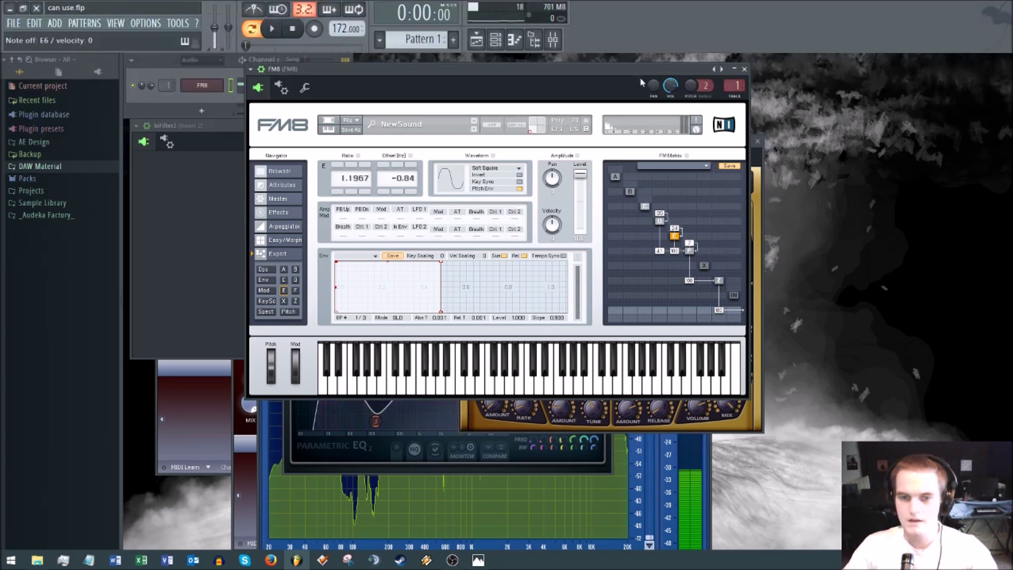
# Open the FM8 channel's piano roll, play its notes to review the pattern, and close the piano roll
pyautogui.moveTo(635, 72); pyautogui.dragTo(695, 99)
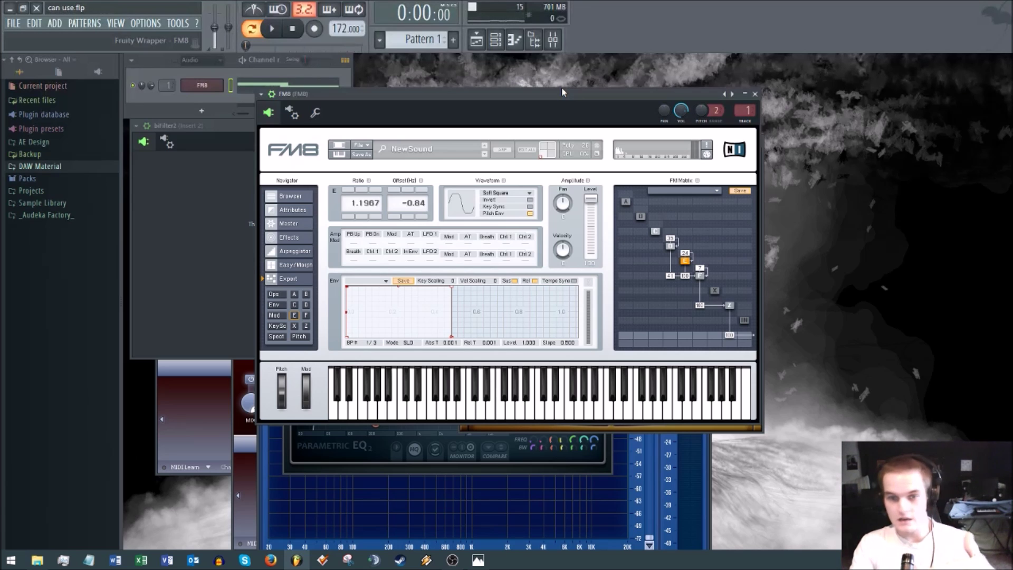
pyautogui.click(202, 87)
pyautogui.click(204, 87)
pyautogui.click(261, 93)
pyautogui.click(282, 104)
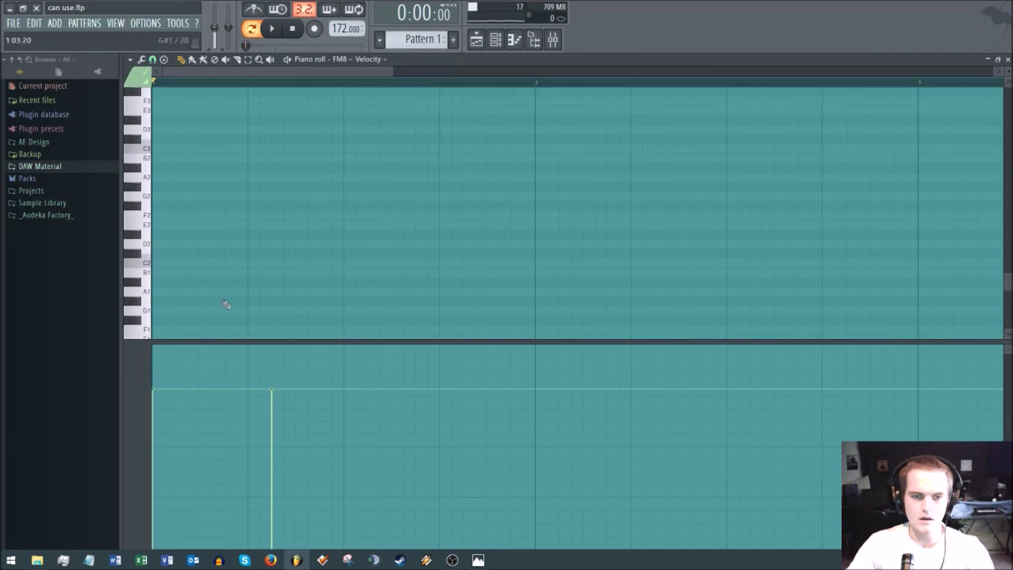
pyautogui.press('space')
pyautogui.scroll(-5, 260, 84)
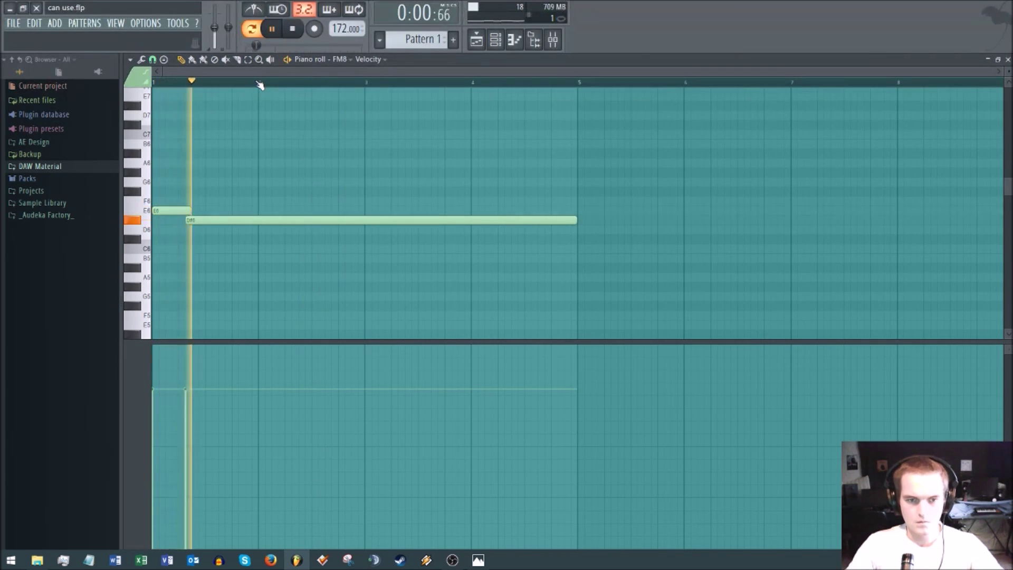
pyautogui.click(1008, 60)
pyautogui.press('space')
# Open the mixer and examine the curve of the first Fruity parametric EQ 2 on the FM8 track
pyautogui.moveTo(680, 99); pyautogui.dragTo(614, 99)
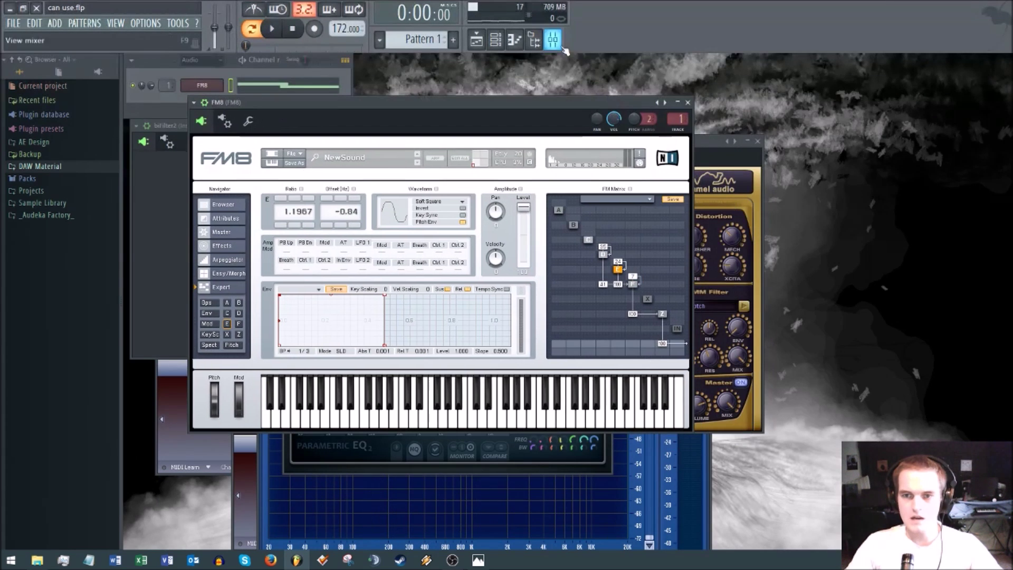
pyautogui.click(552, 39)
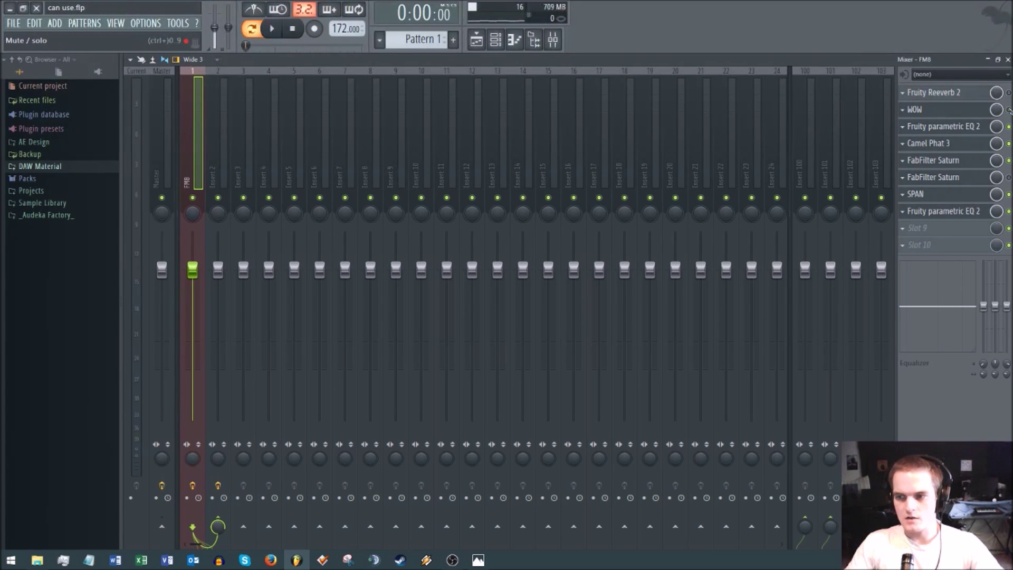
pyautogui.click(942, 127)
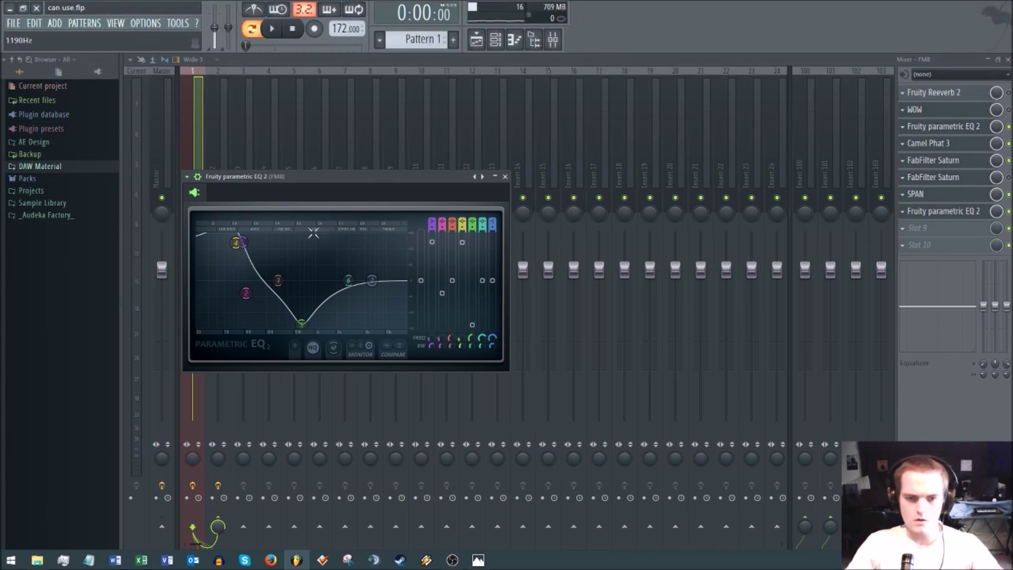
pyautogui.moveTo(255, 254); pyautogui.dragTo(214, 324)
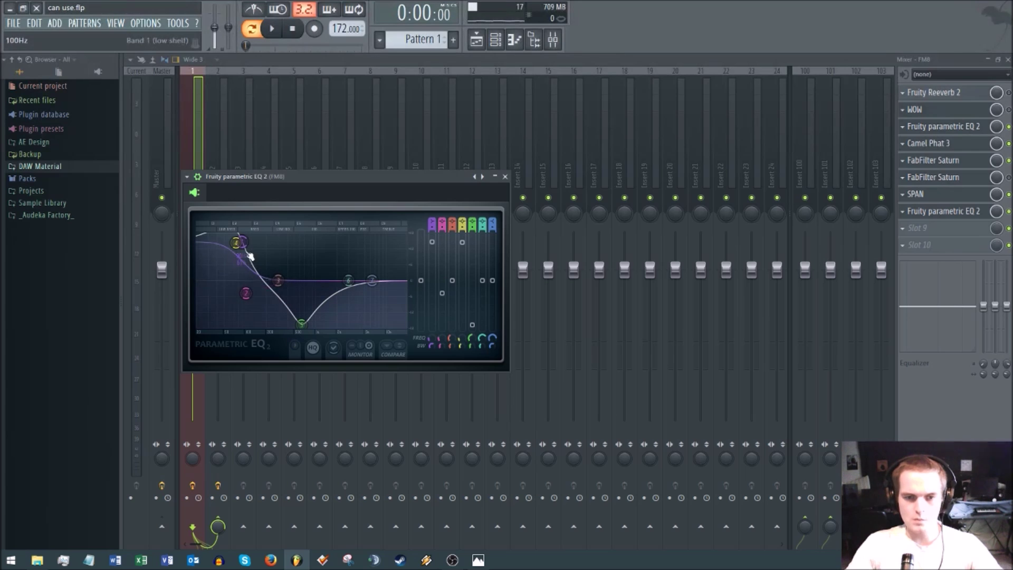
# Open Camel Phat 3 on the FM8 track and set its distortion bit crusher to 33%
pyautogui.click(920, 143)
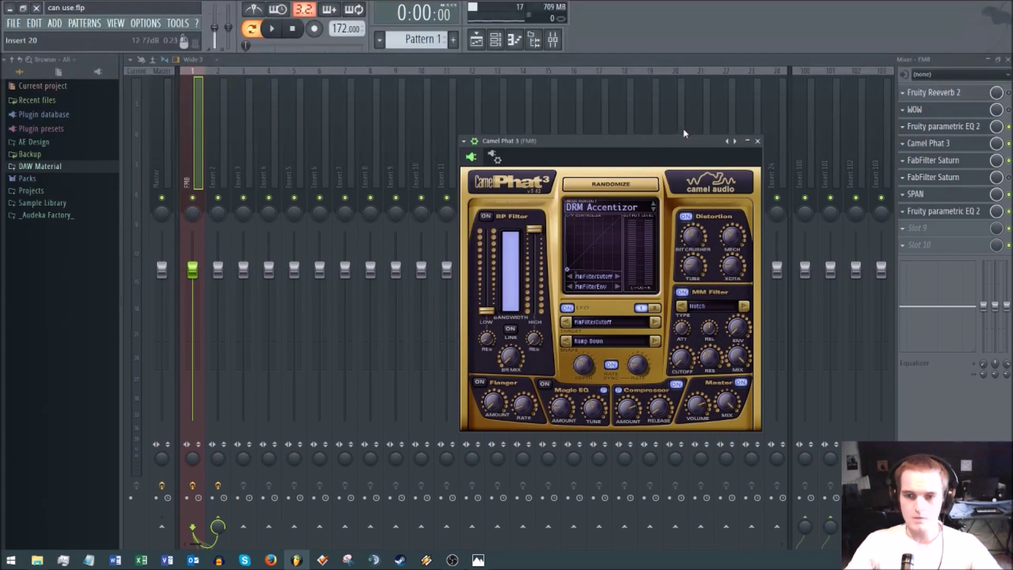
pyautogui.moveTo(683, 137); pyautogui.dragTo(533, 95)
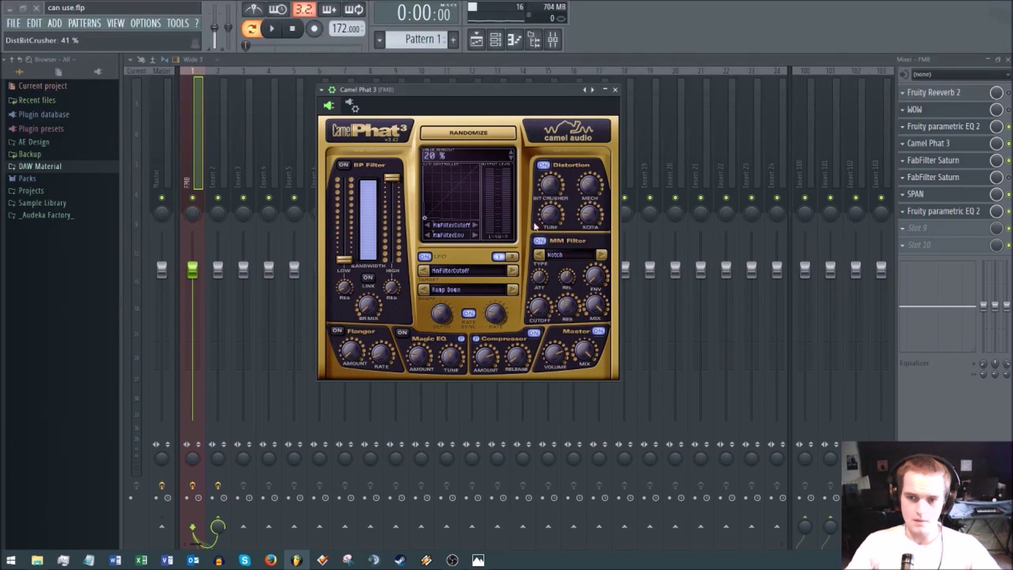
pyautogui.moveTo(556, 193); pyautogui.dragTo(563, 202)
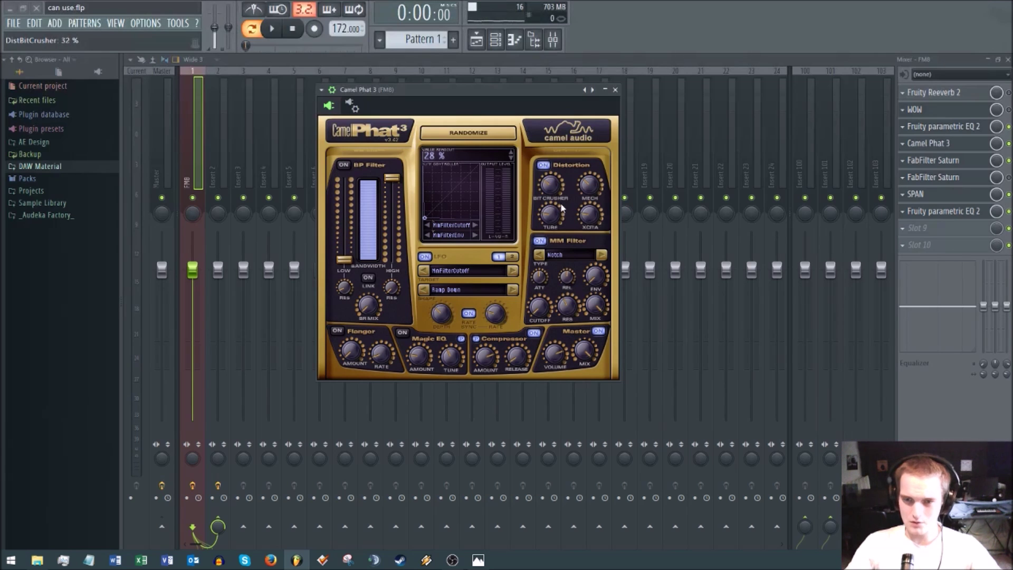
pyautogui.moveTo(557, 193)
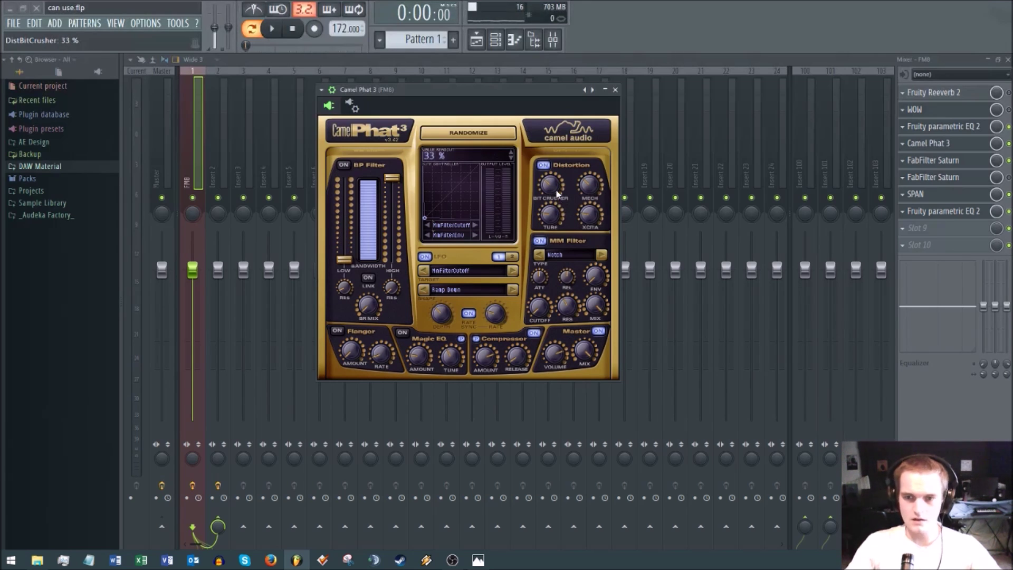
pyautogui.moveTo(527, 359)
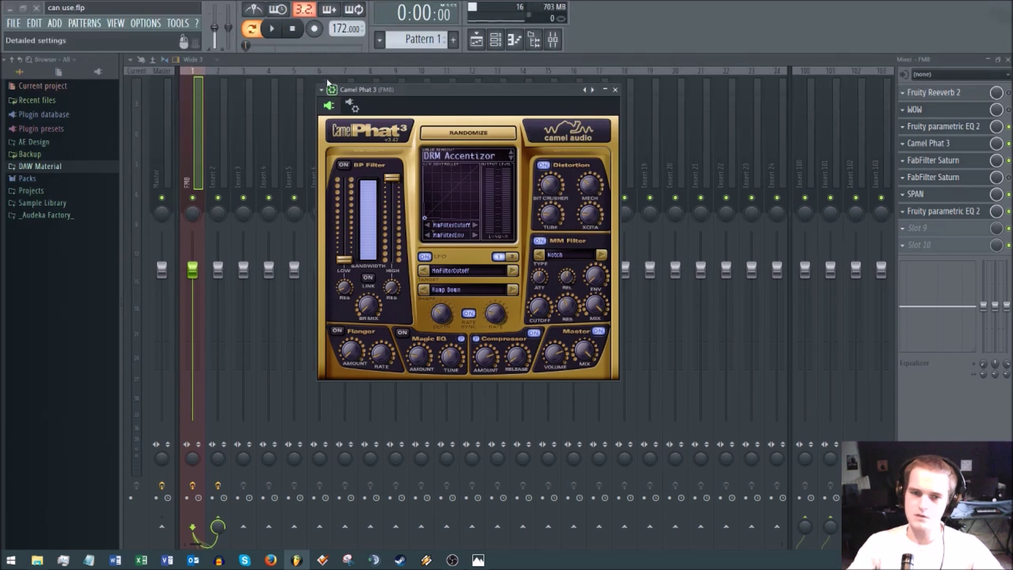
# Audition Camel Phat 3's bit crusher while the pattern plays, set it to 32%, and stop playback
pyautogui.press('space')
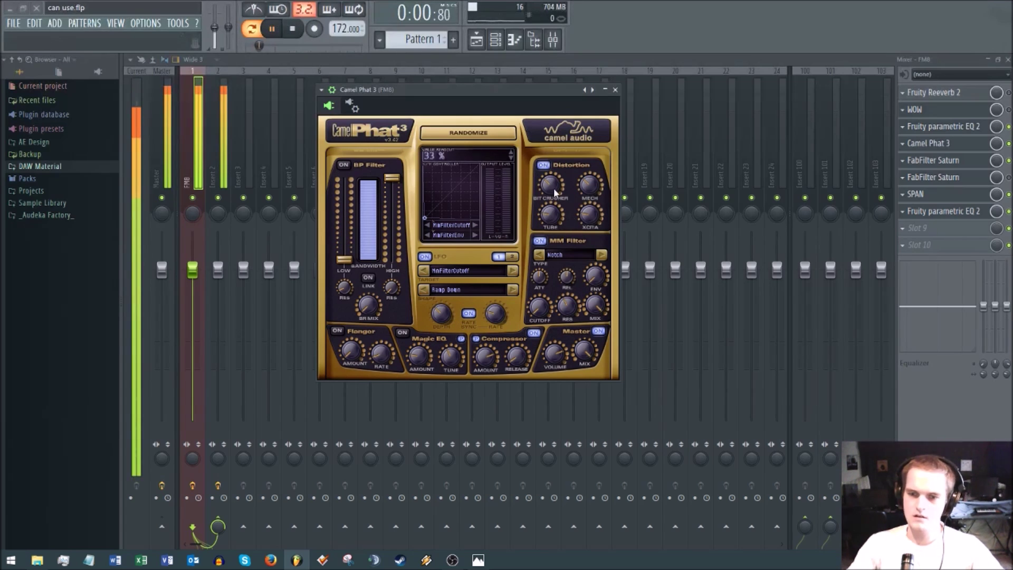
pyautogui.moveTo(554, 224)
pyautogui.moveTo(553, 225); pyautogui.dragTo(553, 153)
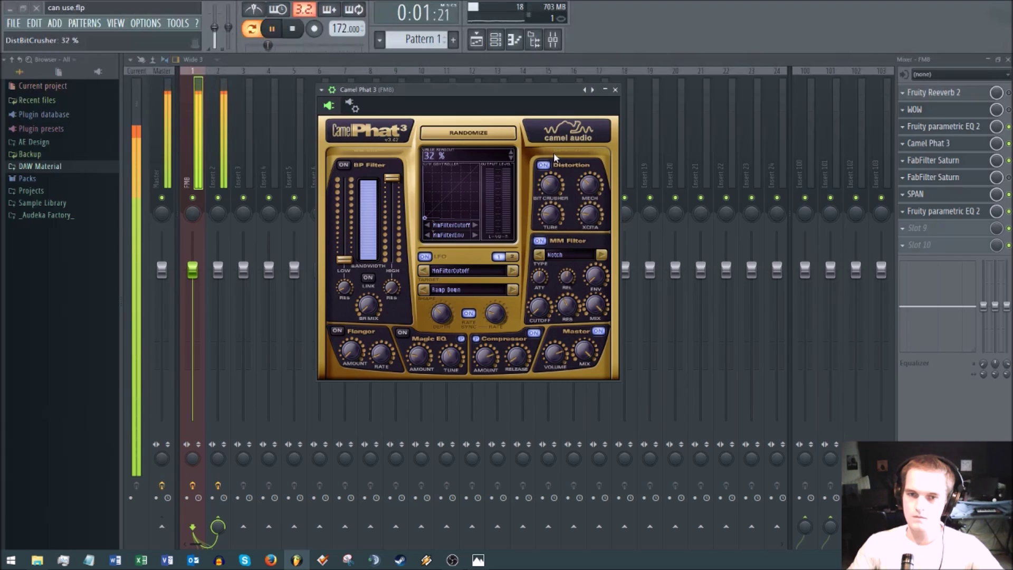
pyautogui.click(304, 31)
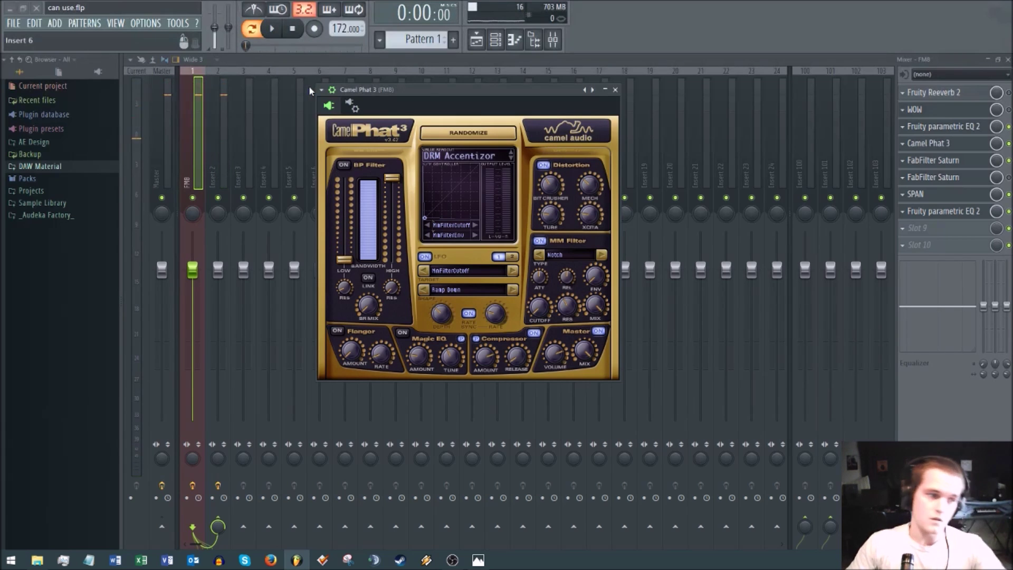
# Compare Camel Phat 3's MM Filter settings with the curve of the parametric EQ 2 placed before it
pyautogui.moveTo(502, 90); pyautogui.dragTo(465, 80)
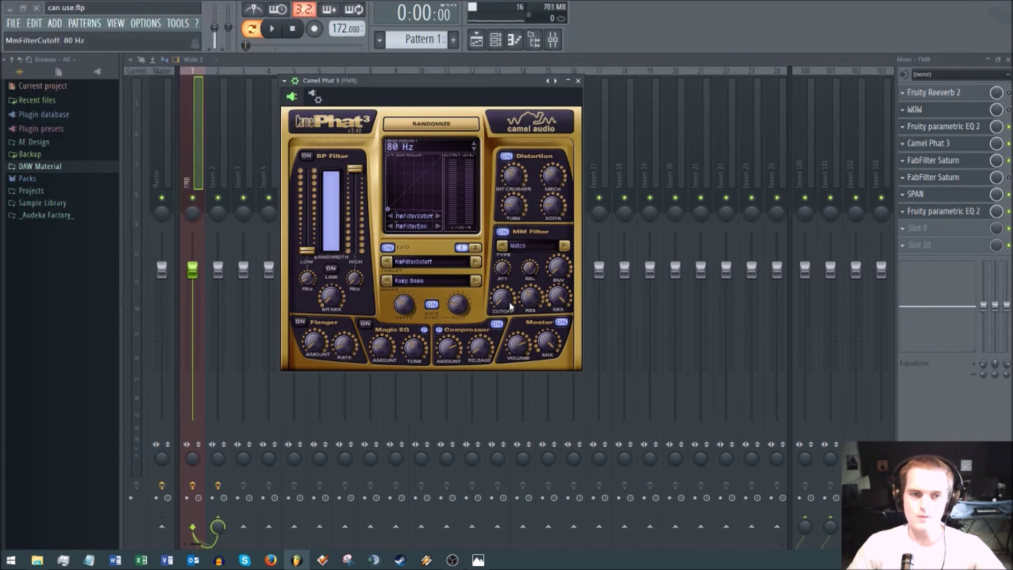
pyautogui.click(967, 129)
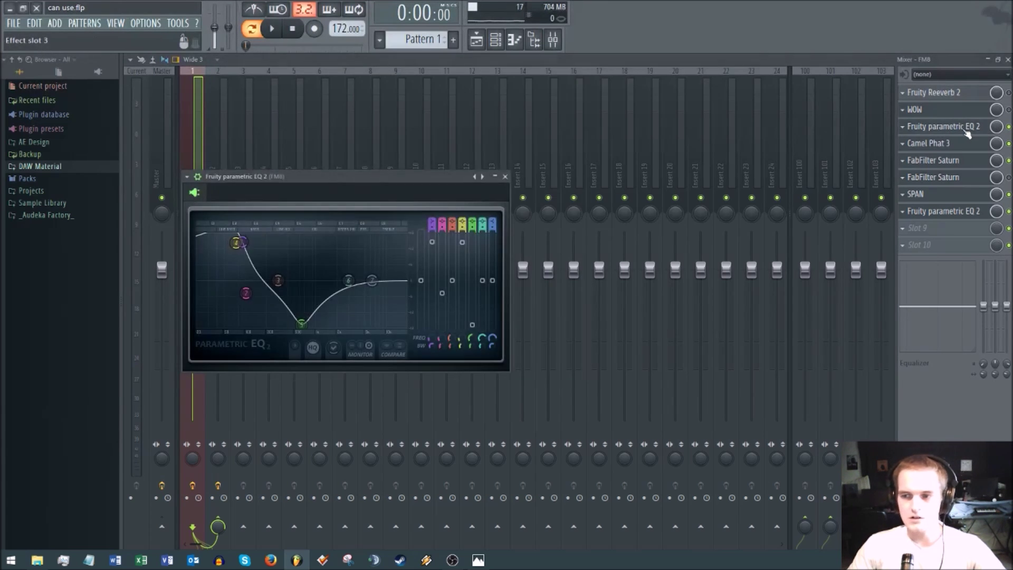
pyautogui.click(908, 145)
pyautogui.click(937, 149)
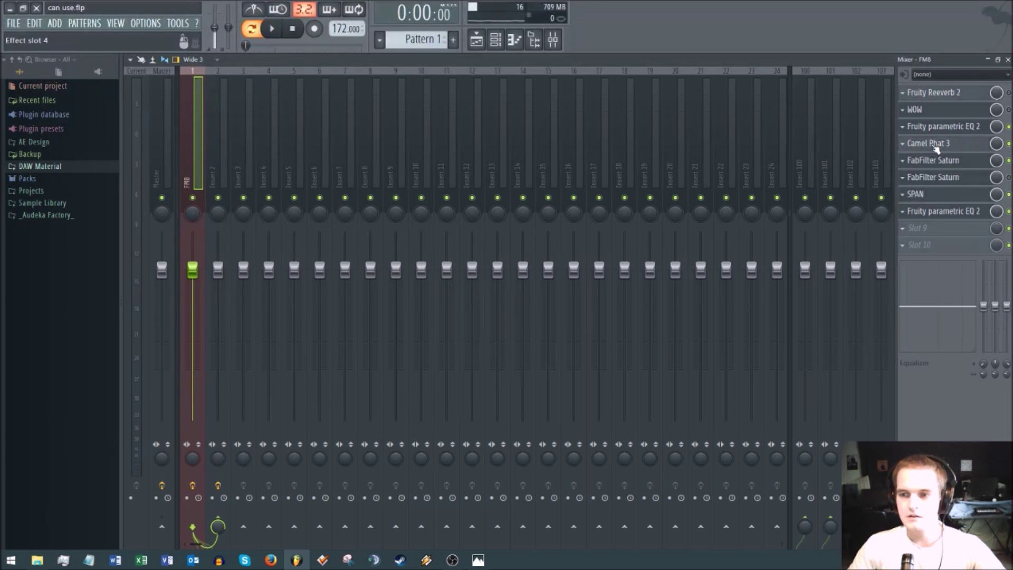
pyautogui.click(976, 150)
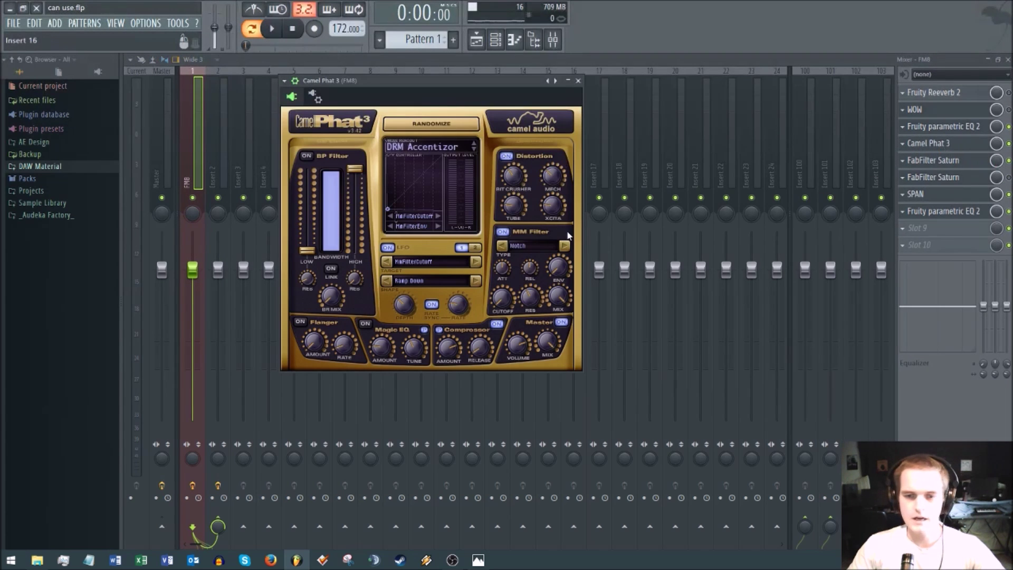
pyautogui.click(946, 128)
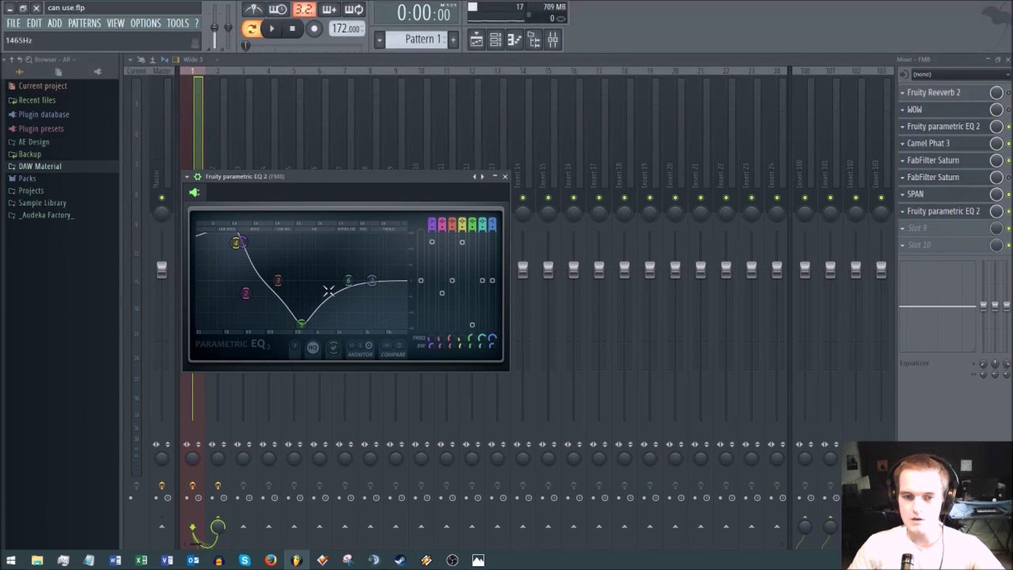
# Open the first FabFilter Saturn on the FM8 track with its window moved clear, and examine the level and drive of its bands
pyautogui.click(947, 178)
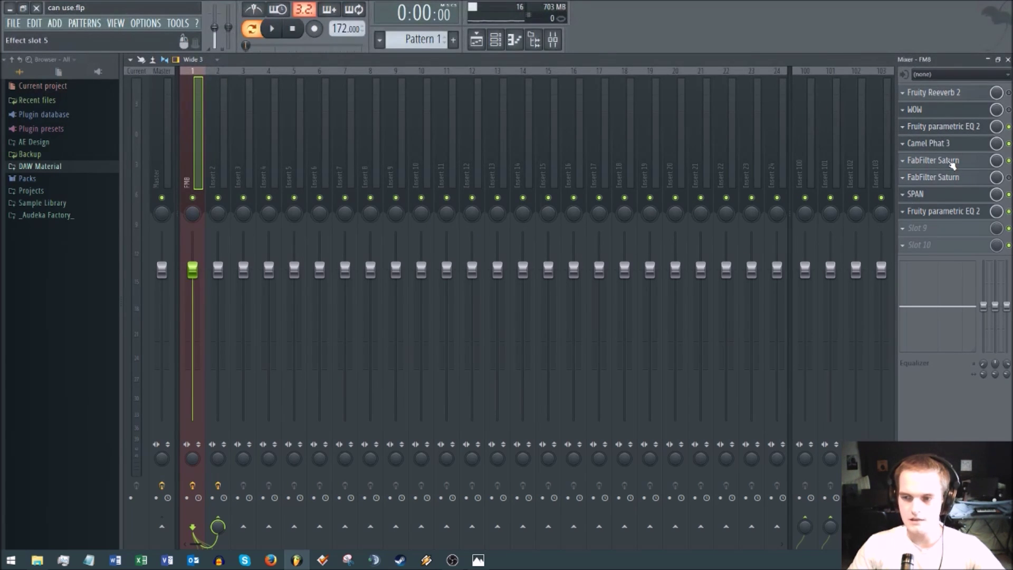
pyautogui.click(952, 166)
pyautogui.moveTo(411, 150); pyautogui.dragTo(476, 148)
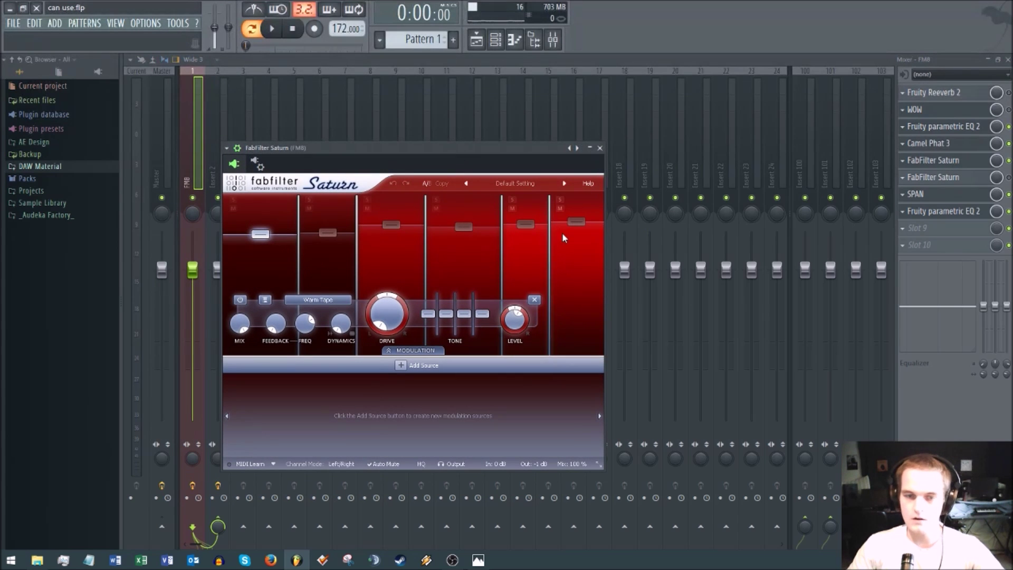
pyautogui.moveTo(369, 156); pyautogui.dragTo(409, 136)
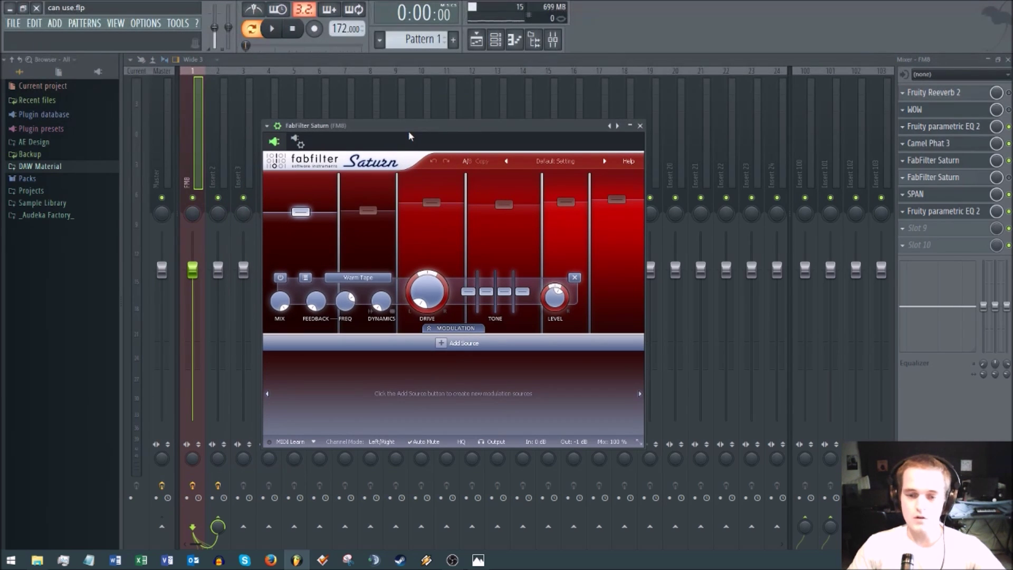
pyautogui.moveTo(490, 139); pyautogui.dragTo(571, 53)
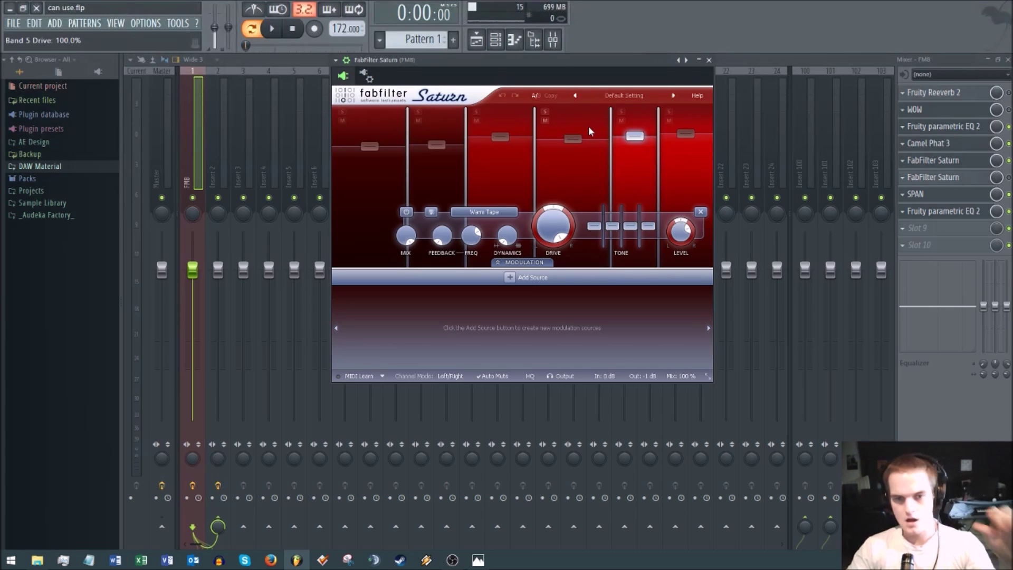
pyautogui.moveTo(498, 138)
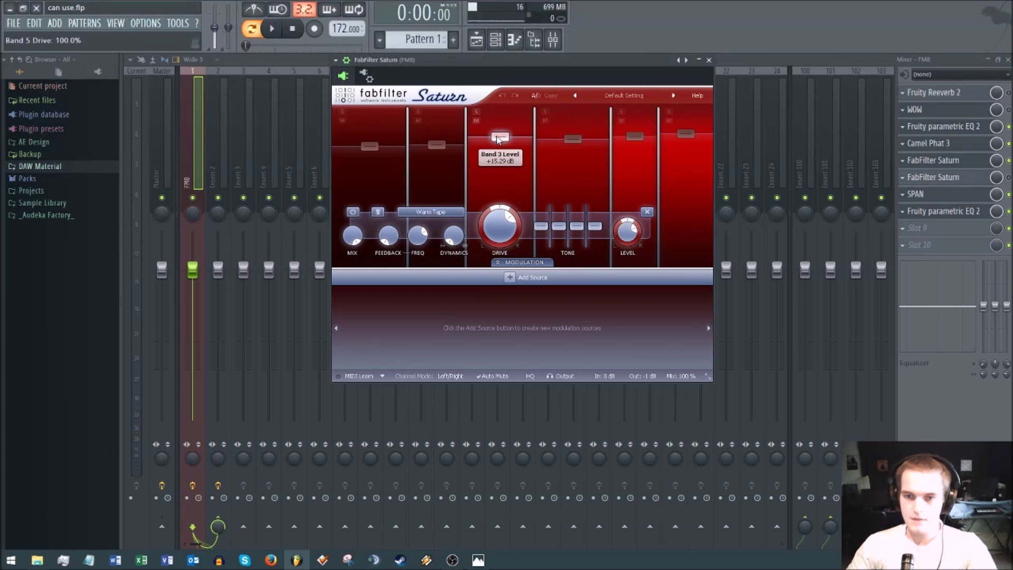
pyautogui.moveTo(578, 141)
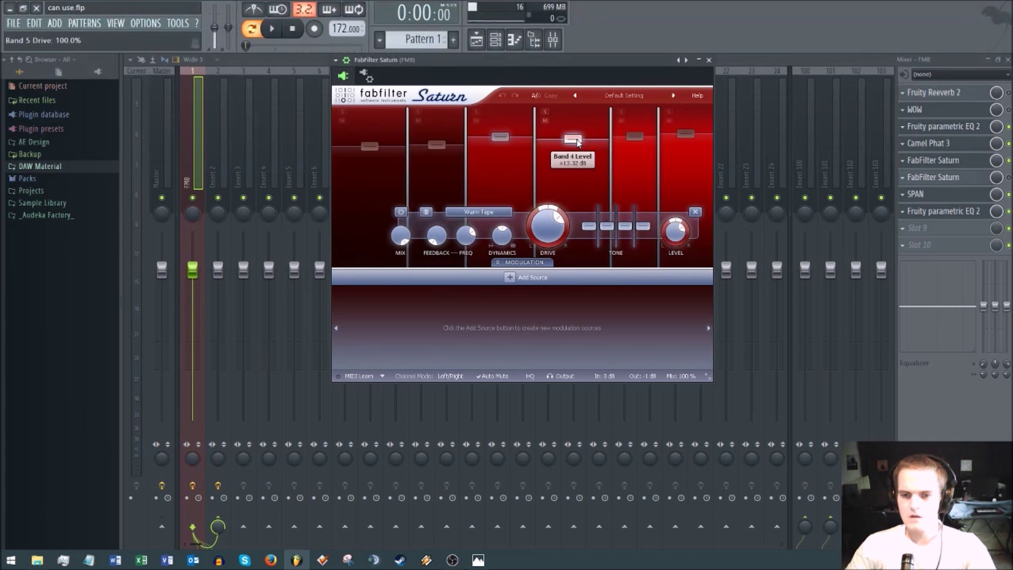
pyautogui.moveTo(370, 142)
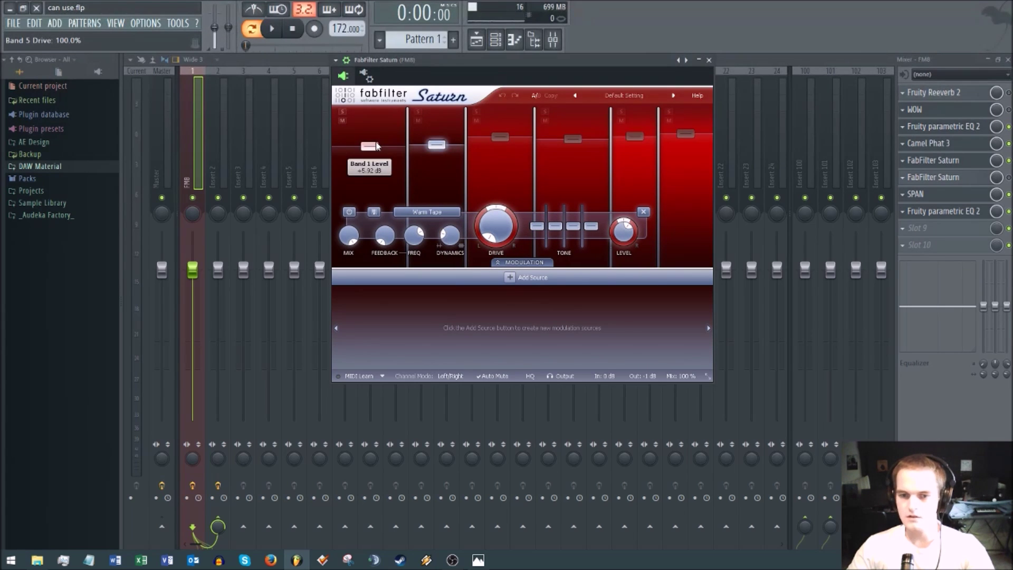
# Examine the first two bands of the first FabFilter Saturn, then check the last parametric EQ 2 and return to Saturn
pyautogui.moveTo(444, 143)
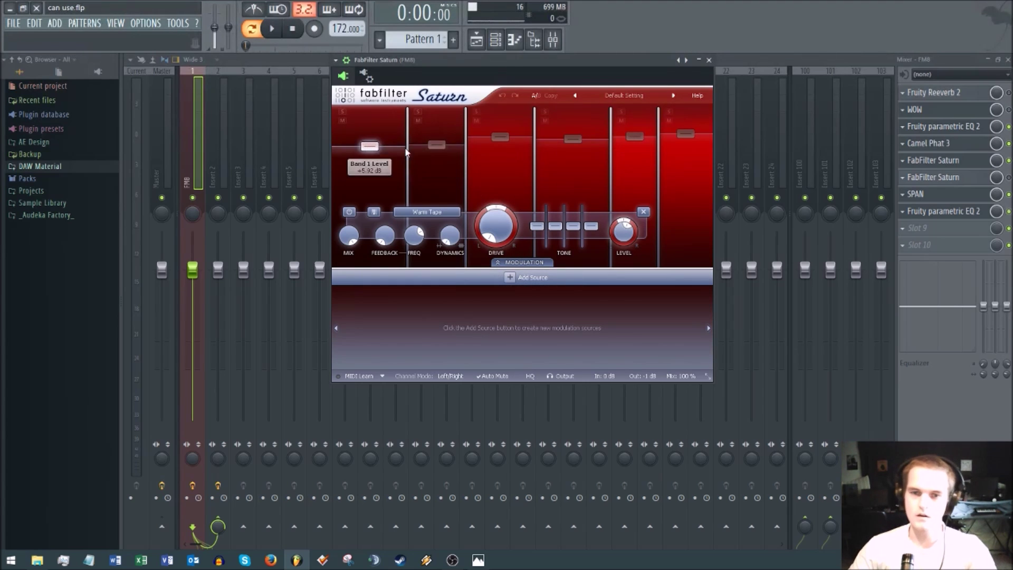
pyautogui.click(433, 153)
pyautogui.moveTo(457, 244)
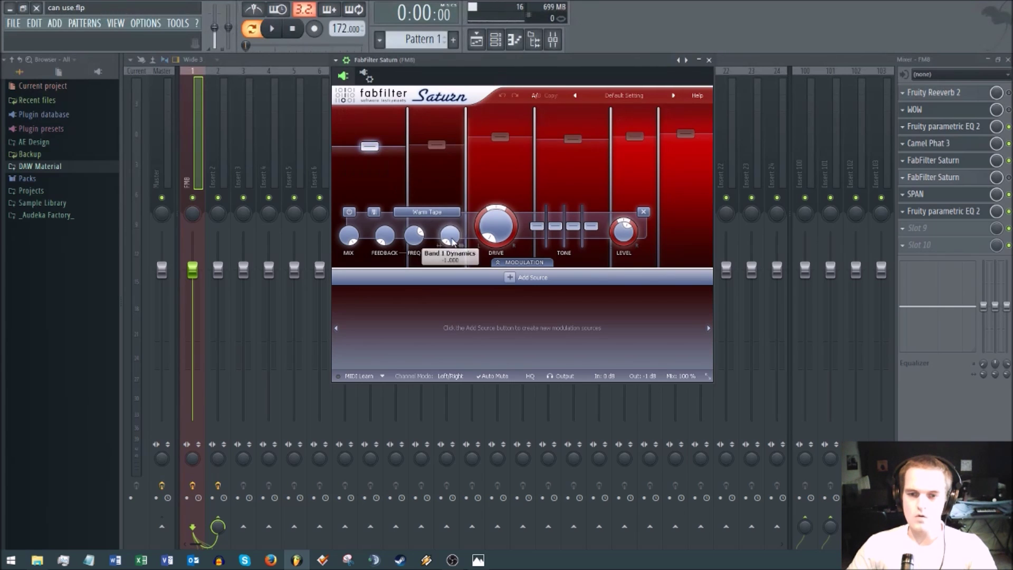
pyautogui.moveTo(479, 151)
pyautogui.moveTo(441, 147)
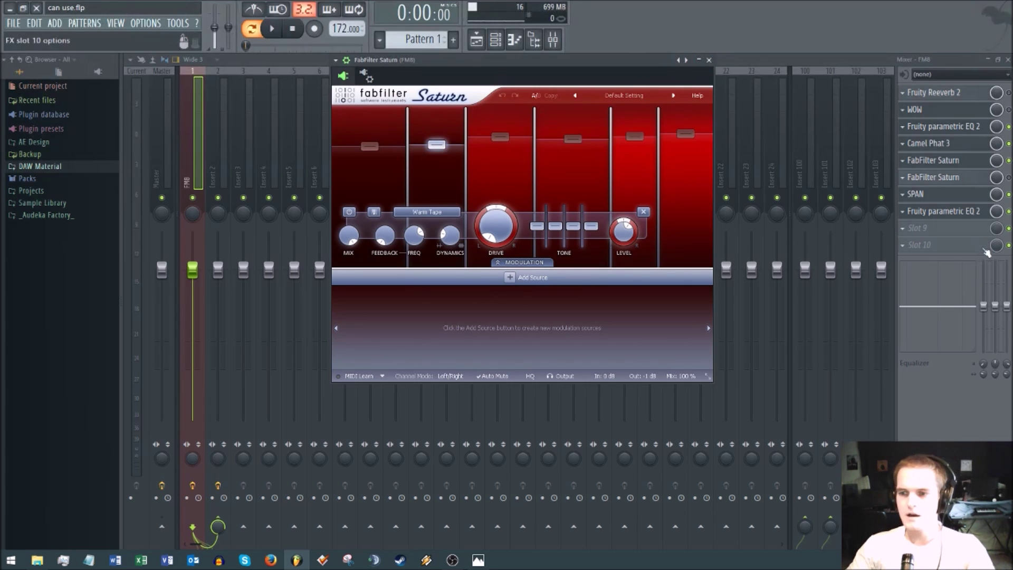
pyautogui.click(967, 217)
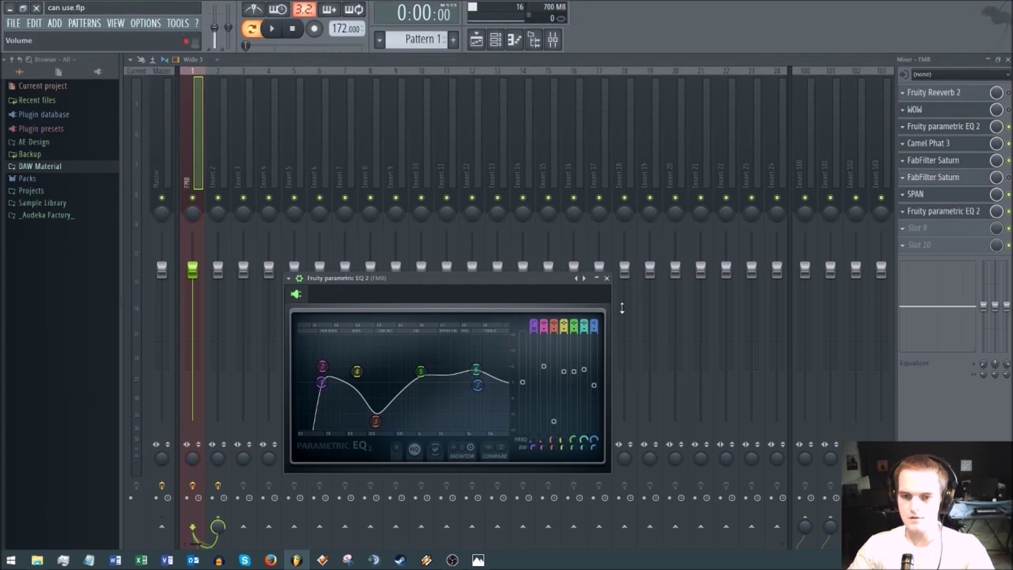
pyautogui.click(968, 164)
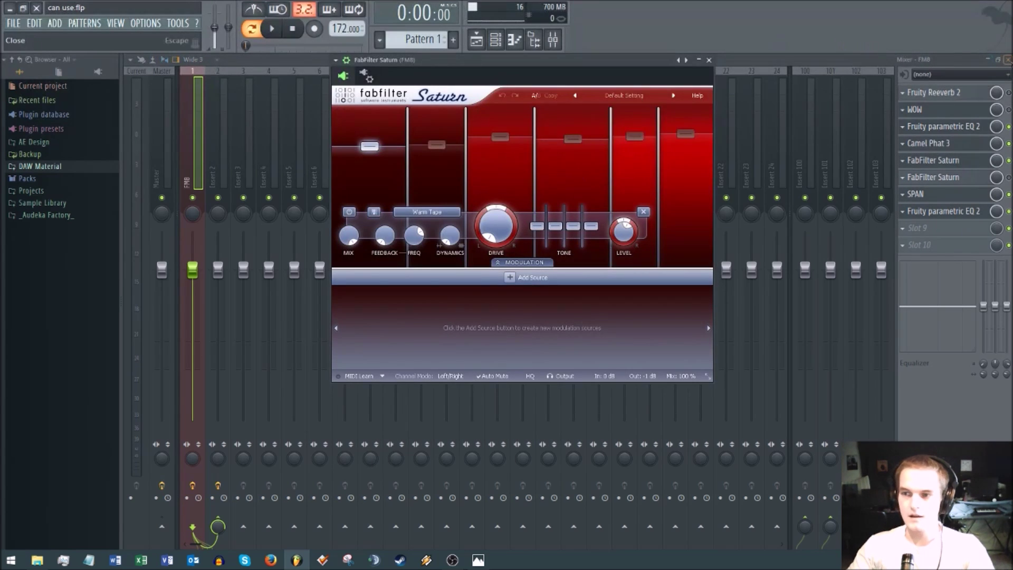
# Close the mixer and open the recent project Extinction Arrangements.flp
pyautogui.click(1007, 59)
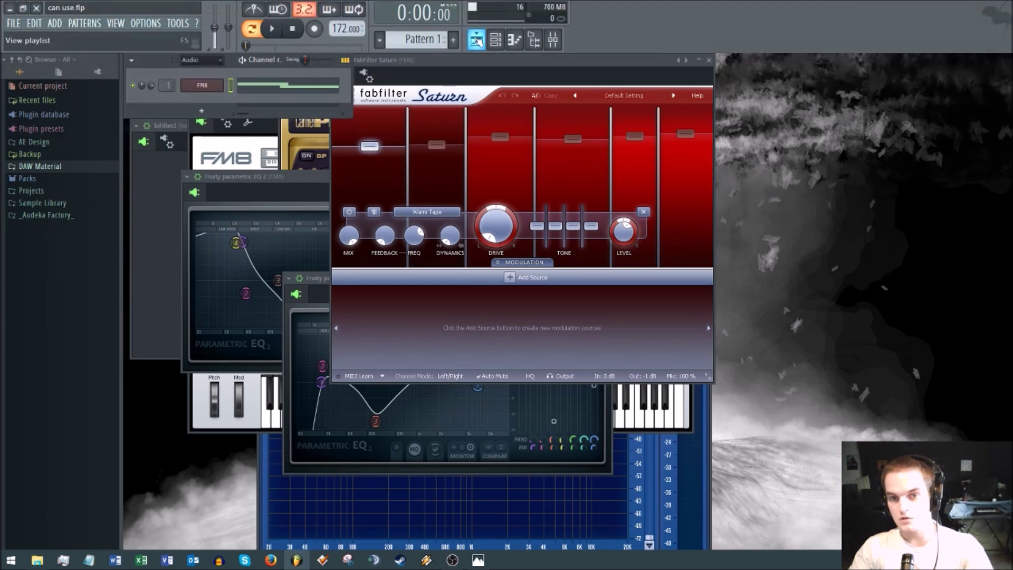
pyautogui.click(13, 23)
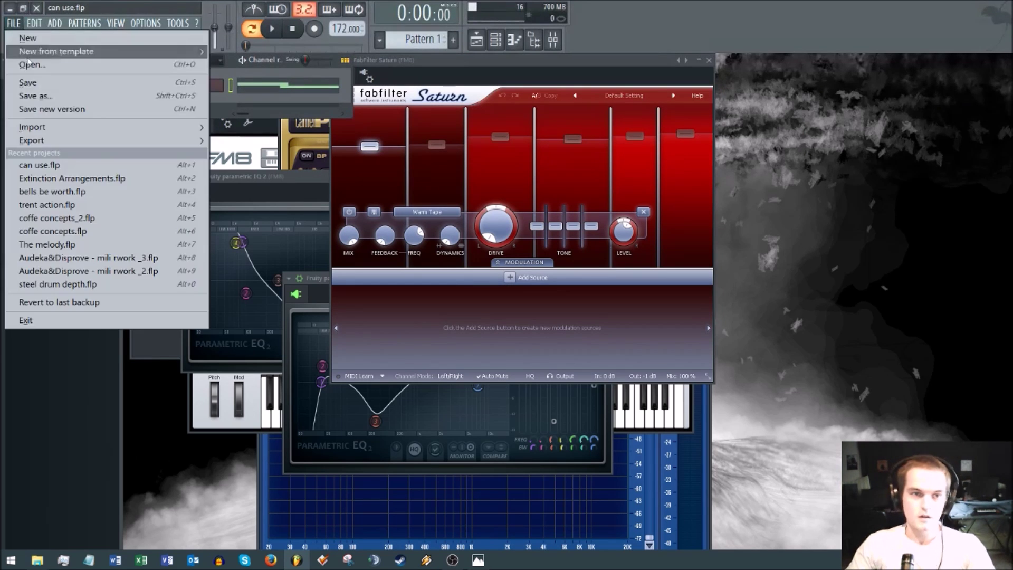
pyautogui.click(127, 179)
pyautogui.click(542, 326)
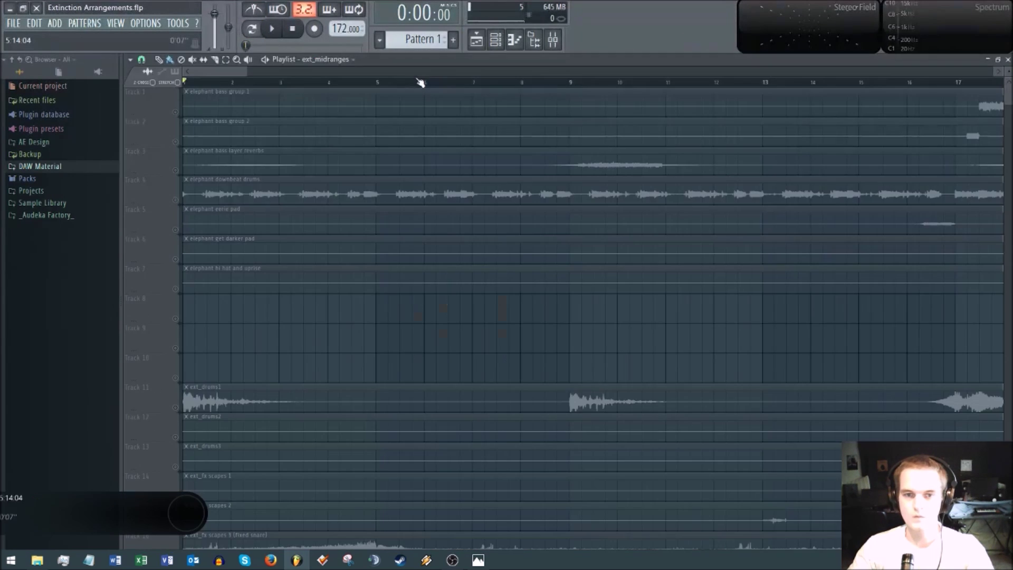
# Unmute the seven elephant tracks, from bass group 1 through hi hat and uprise, and play the arrangement from the start
pyautogui.scroll(-10, 283, 87)
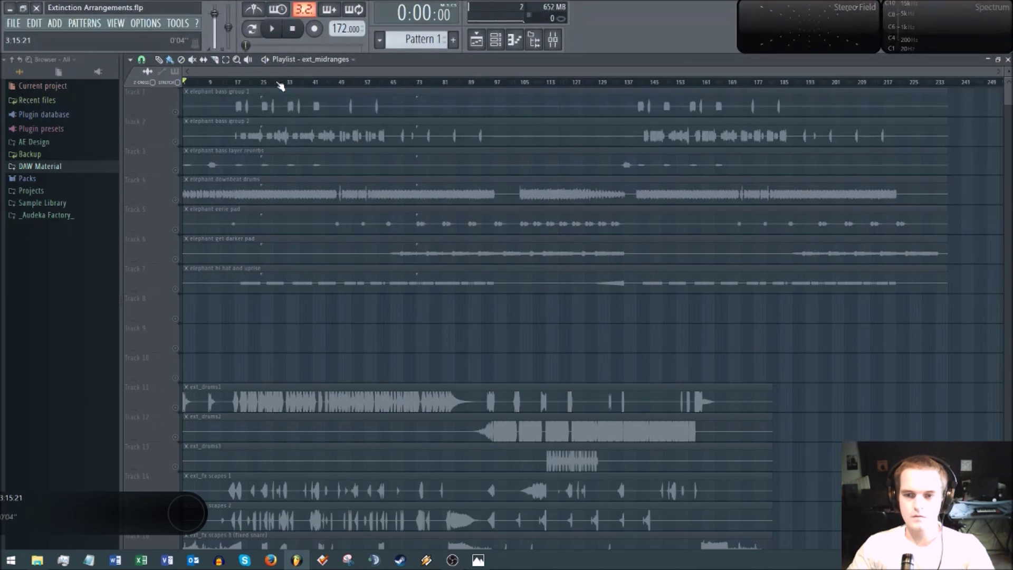
pyautogui.moveTo(176, 108); pyautogui.dragTo(176, 141)
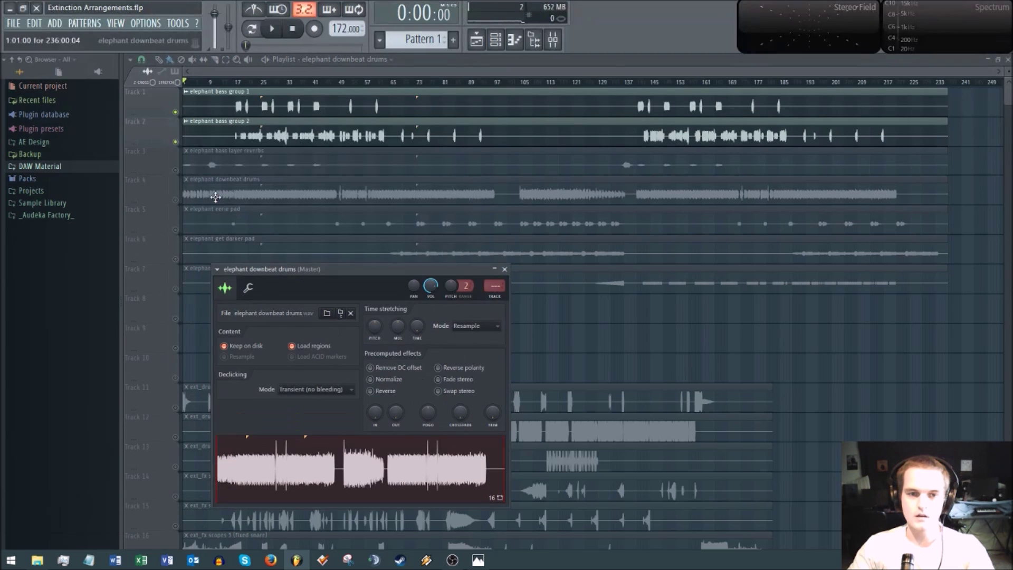
pyautogui.click(175, 170)
pyautogui.moveTo(175, 200); pyautogui.dragTo(176, 289)
pyautogui.press('space')
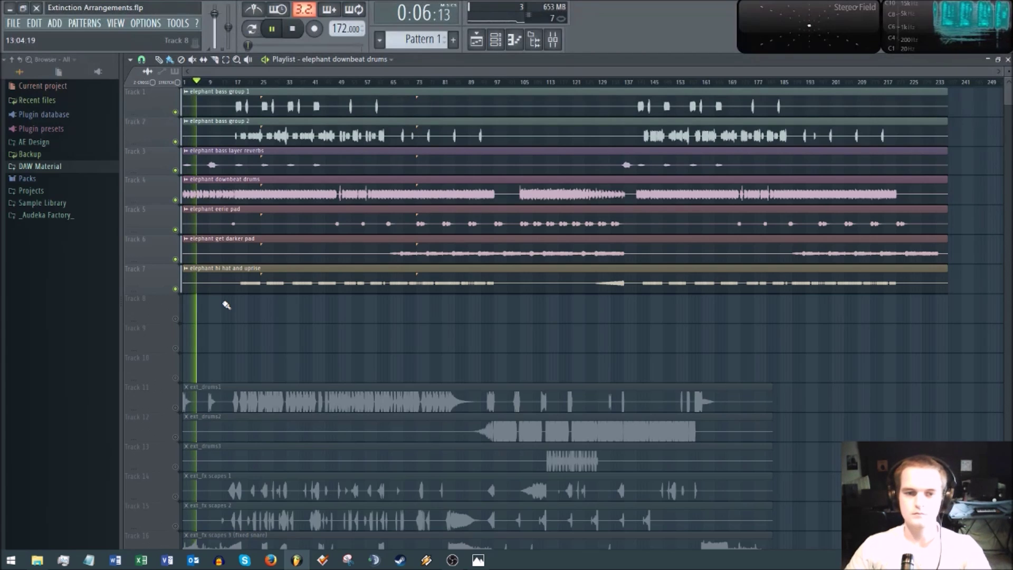
# Listen on through the elephant arrangement, skip ahead within the first bass section, and stop playback
pyautogui.scroll(-2, 267, 272)
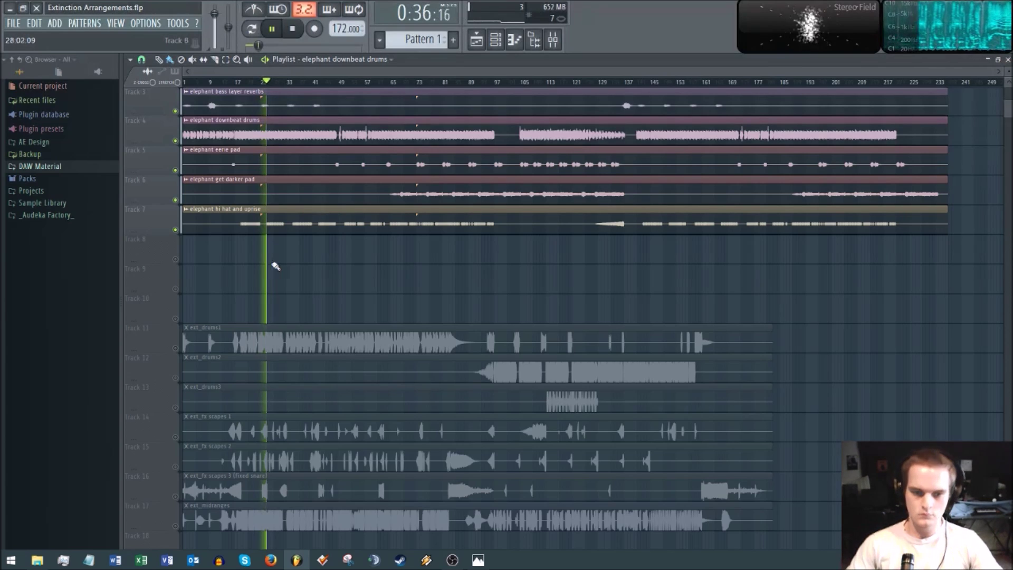
pyautogui.scroll(2, 272, 272)
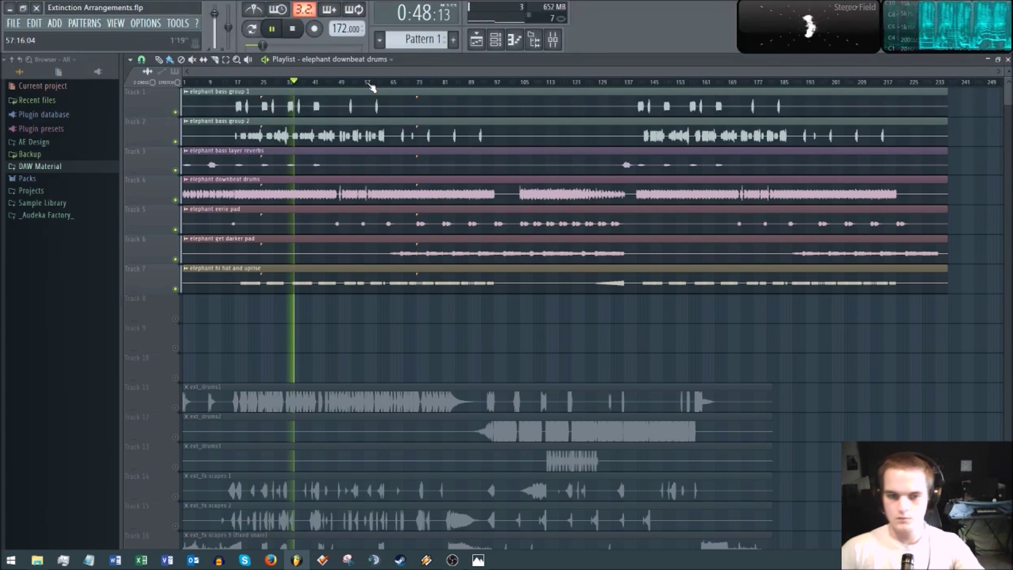
pyautogui.click(318, 81)
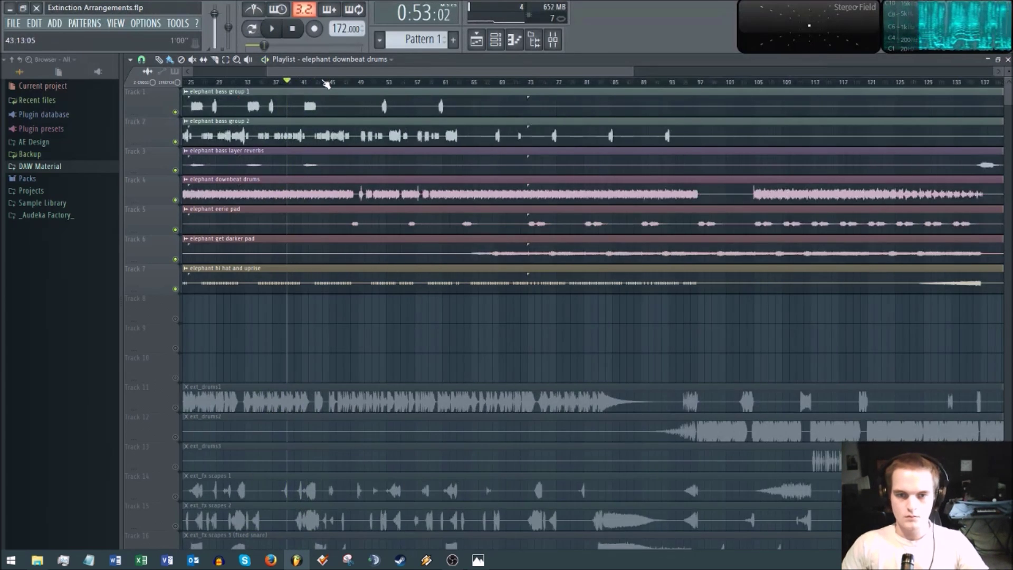
pyautogui.press('space')
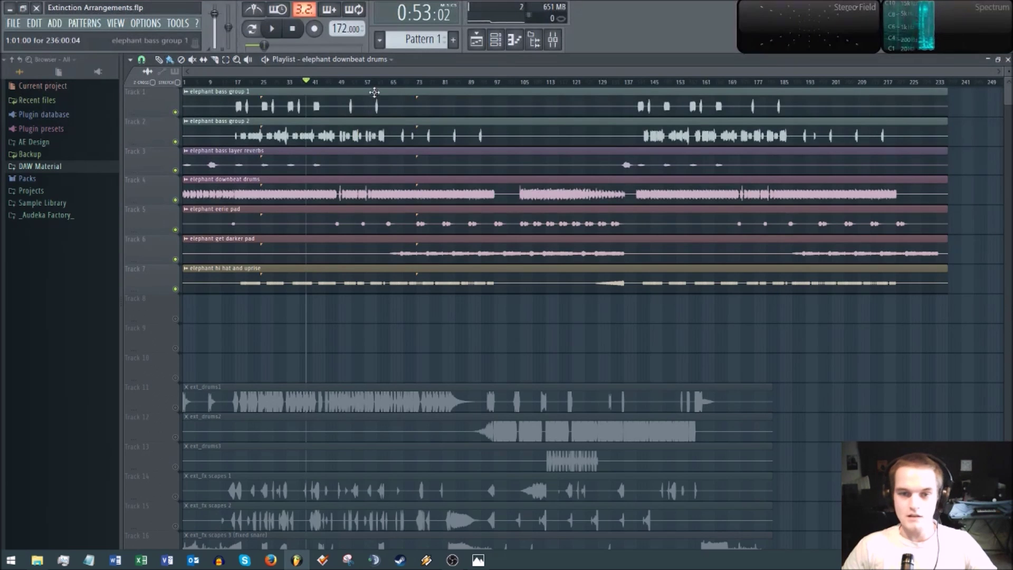
# Audition the elephant arrangement from about bar 71, where the darker pad has come in, and stop playback
pyautogui.scroll(2, 374, 92)
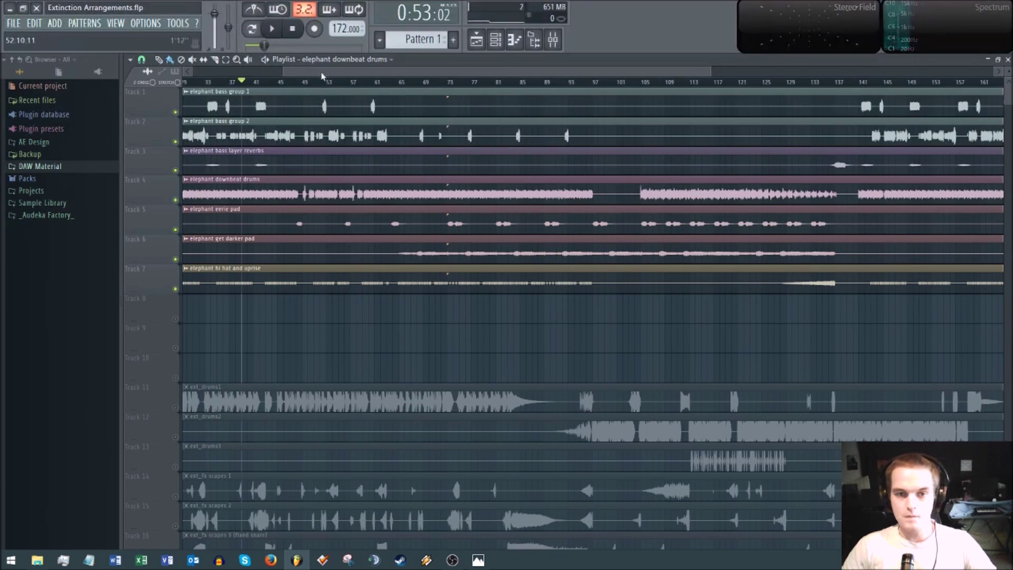
pyautogui.click(388, 83)
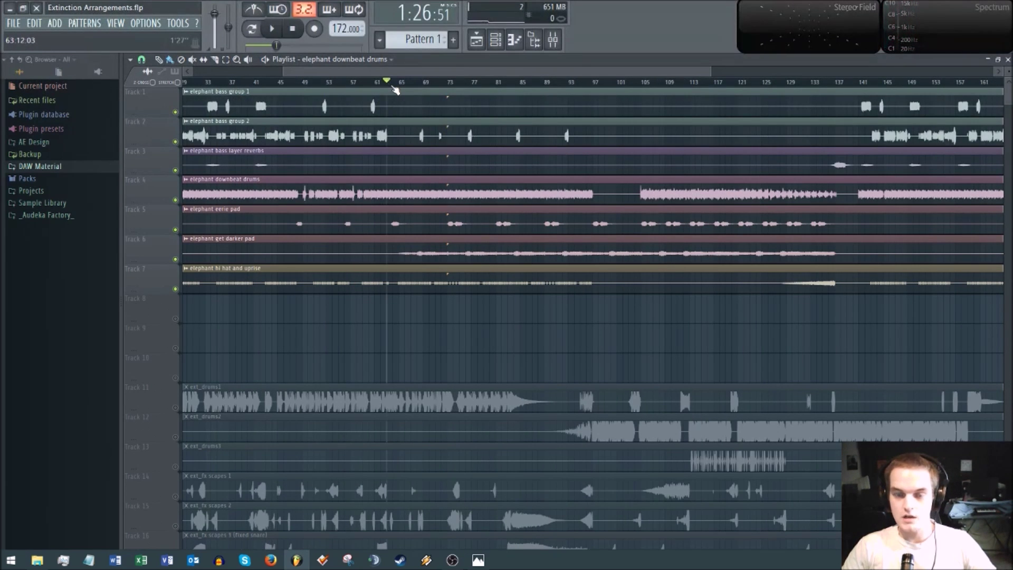
pyautogui.scroll(-2, 422, 90)
pyautogui.click(430, 83)
pyautogui.press('space')
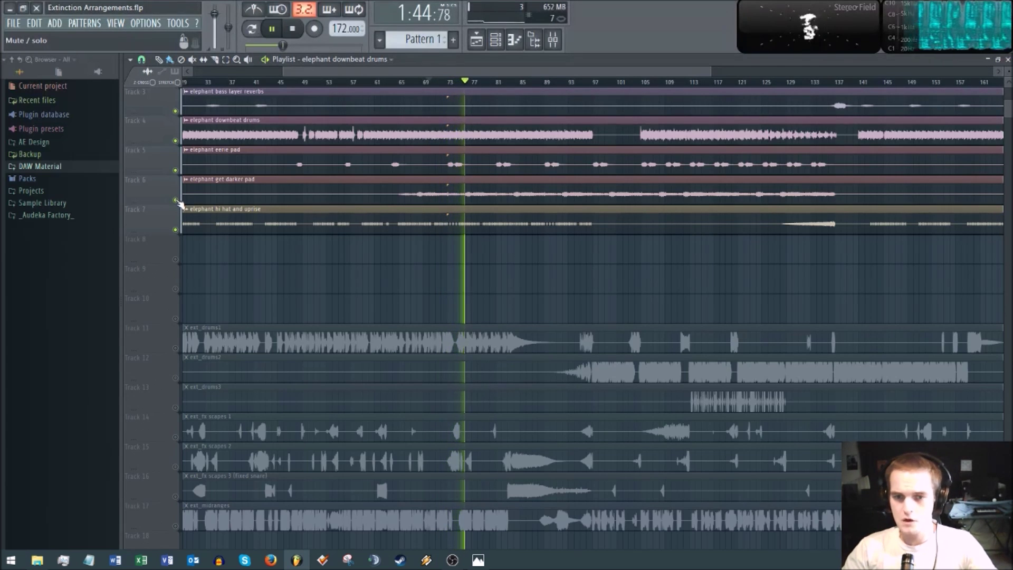
pyautogui.press('space')
# Solo the eerie pad and get darker pad tracks together, audition them around bars 75 and 81, and stop playback
pyautogui.keyDown('ctrl'); pyautogui.click(175, 170); pyautogui.keyUp('ctrl')
pyautogui.click(175, 199)
pyautogui.click(453, 82)
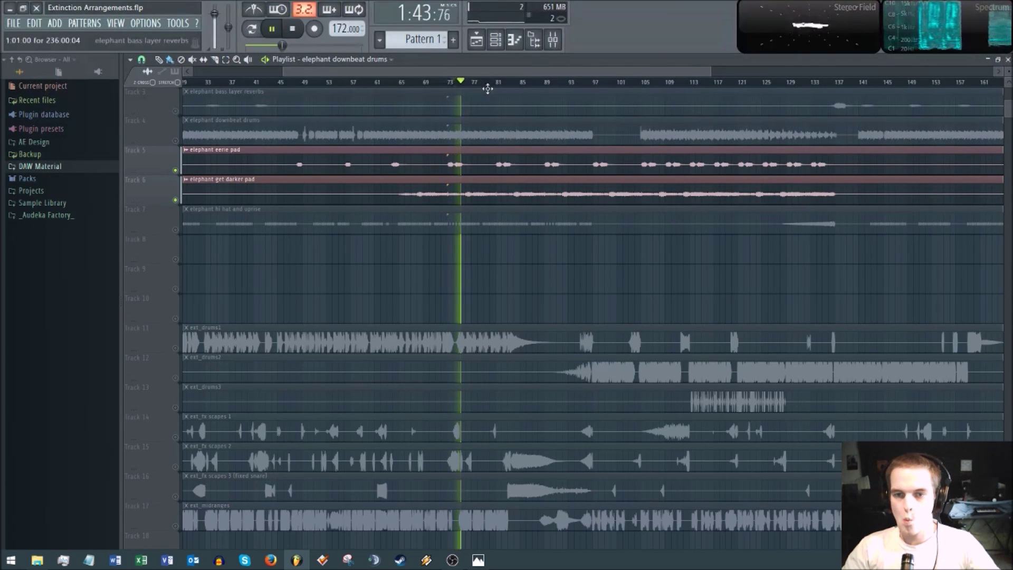
pyautogui.click(497, 83)
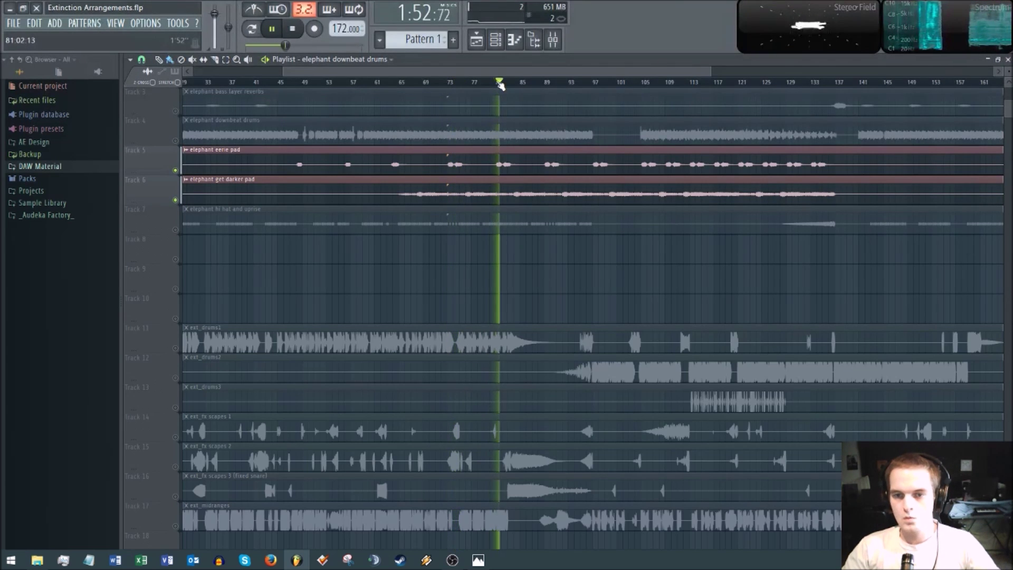
pyautogui.press('space')
# Solo the elephant downbeat drums track in place of the two pads
pyautogui.scroll(3, 480, 157)
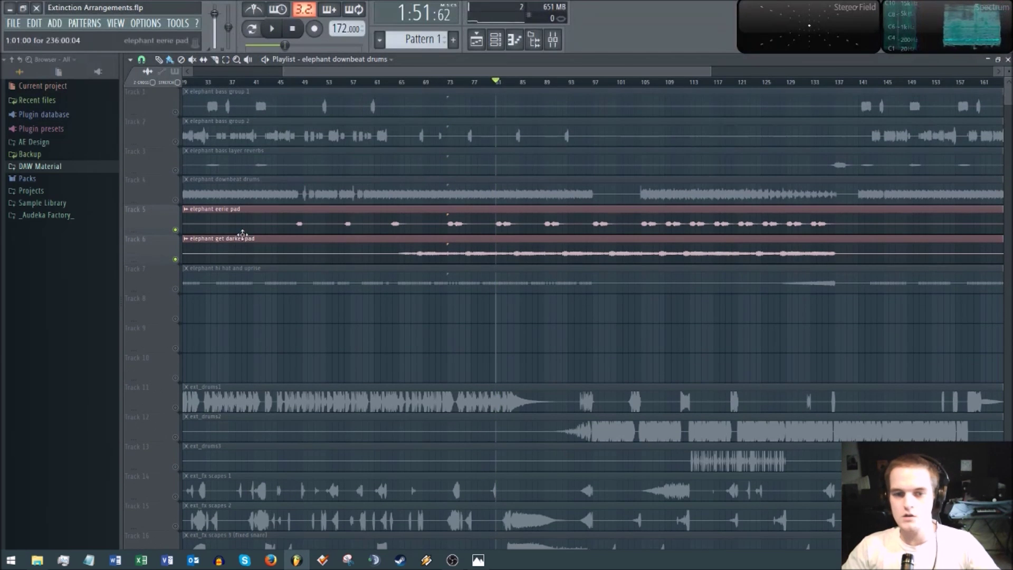
pyautogui.scroll(-5, 327, 79)
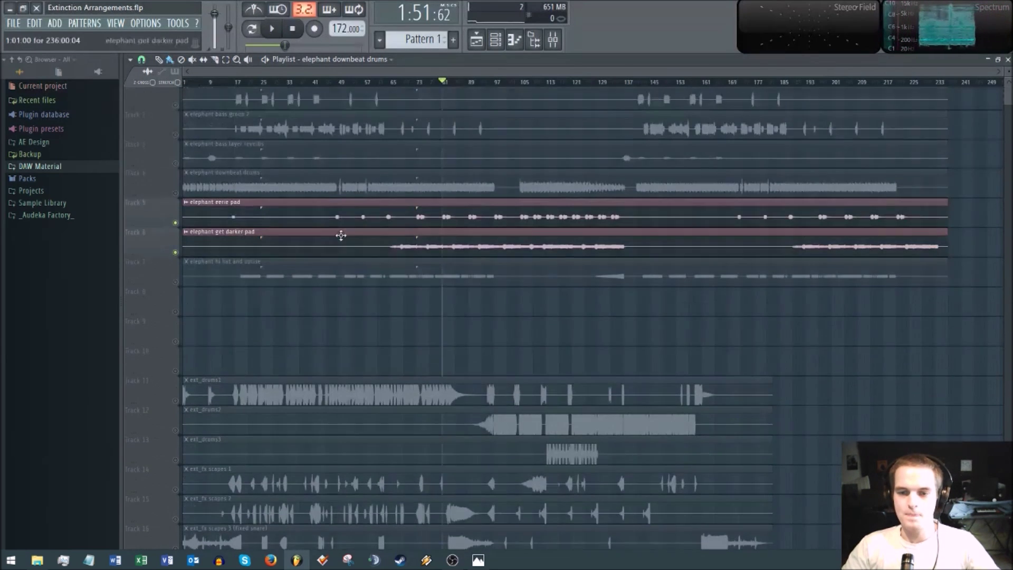
pyautogui.scroll(-4, 316, 159)
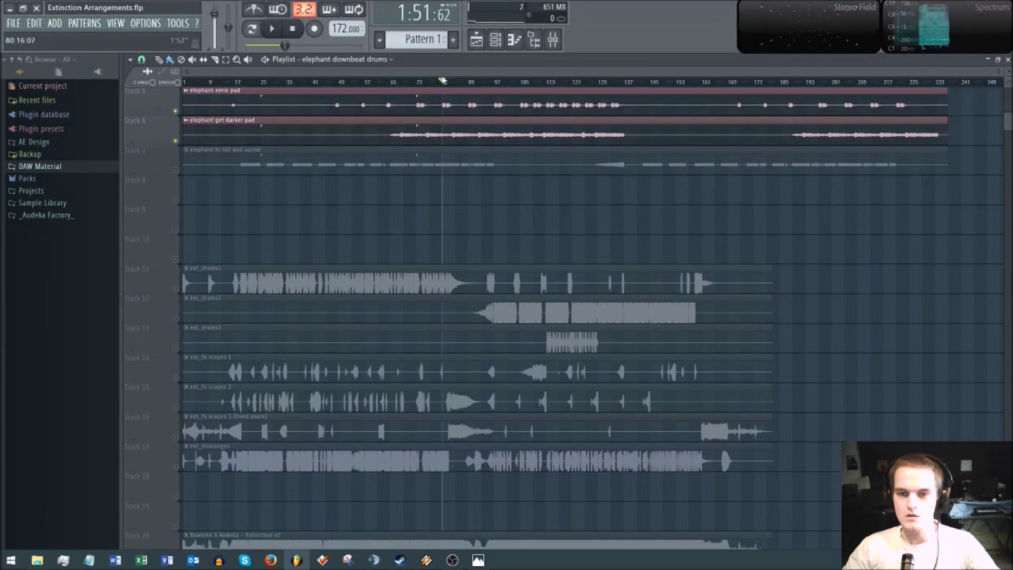
pyautogui.scroll(4, 237, 179)
pyautogui.click(185, 193)
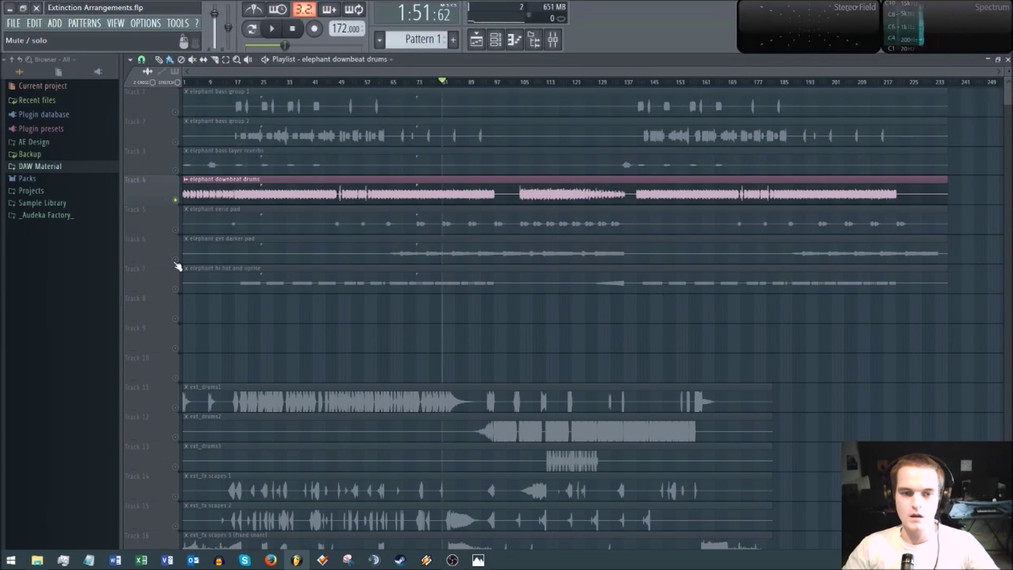
# Audition the soloed downbeat drums from about bar 105, after the break, and stop playback
pyautogui.scroll(-1, 337, 196)
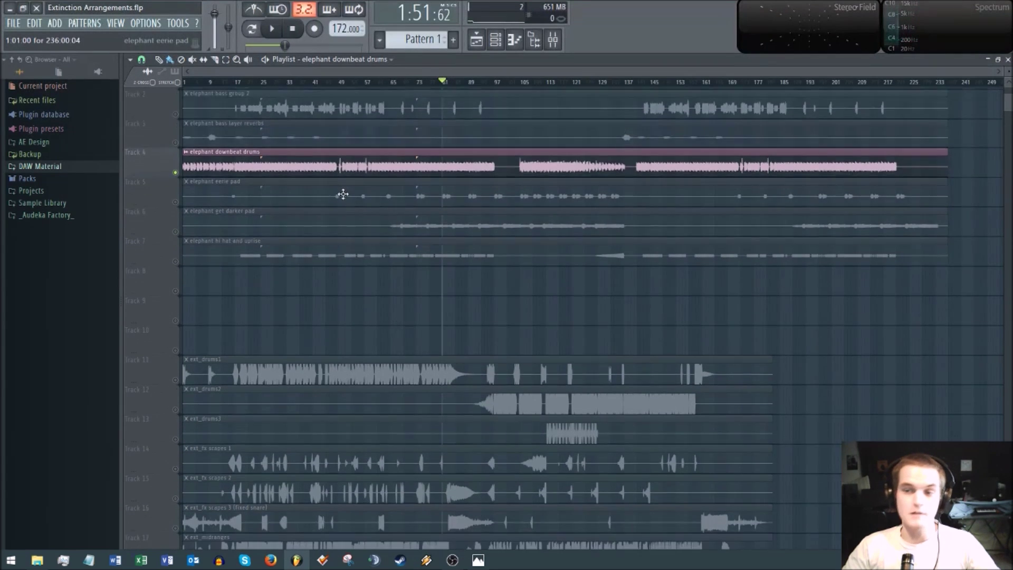
pyautogui.scroll(1, 369, 200)
pyautogui.click(518, 82)
pyautogui.scroll(3, 521, 83)
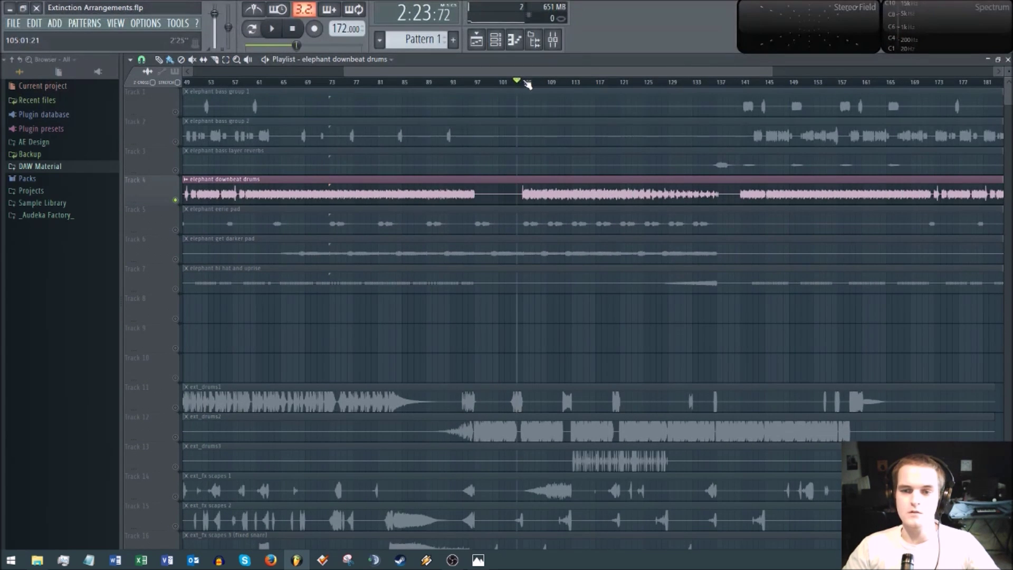
pyautogui.press('space')
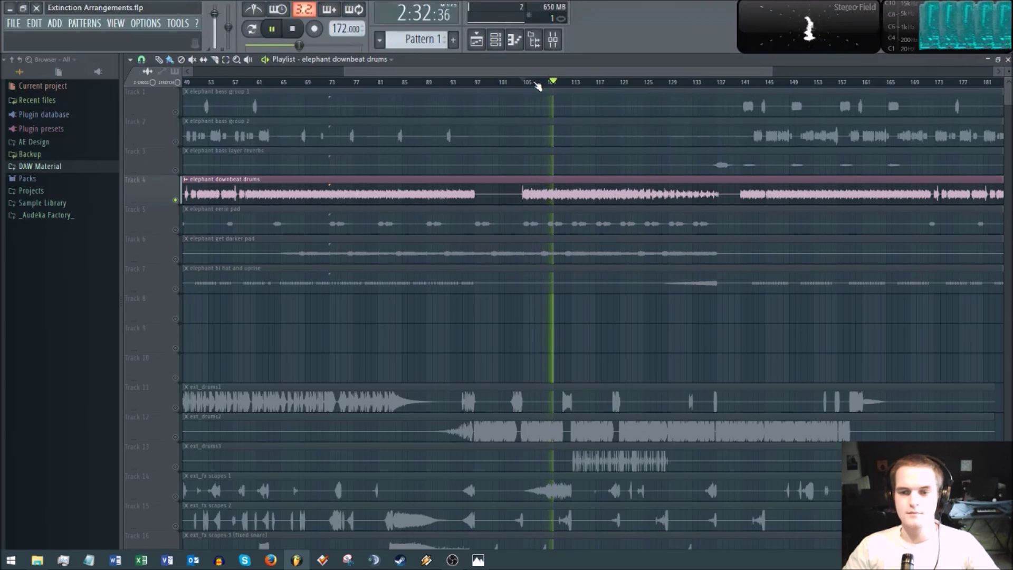
pyautogui.scroll(4, 559, 84)
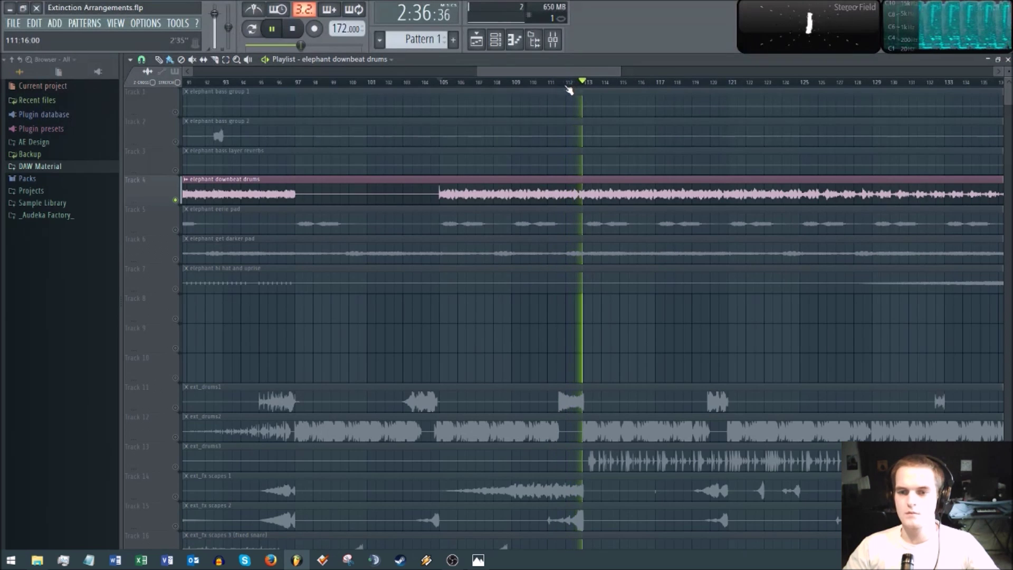
pyautogui.press('space')
# Mute the elephant downbeat drums track
pyautogui.scroll(-1, 569, 89)
pyautogui.scroll(-5, 568, 90)
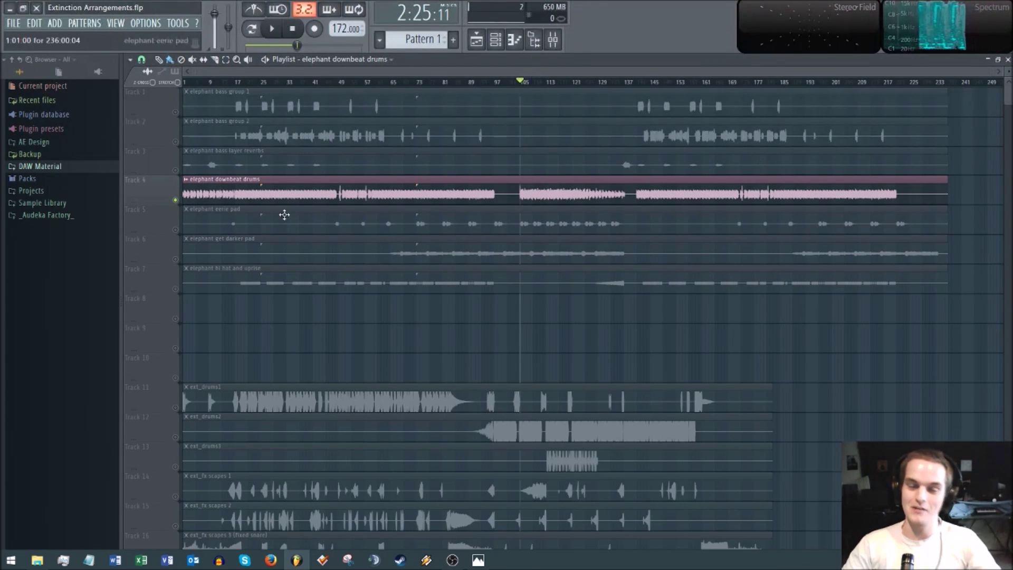
pyautogui.click(178, 208)
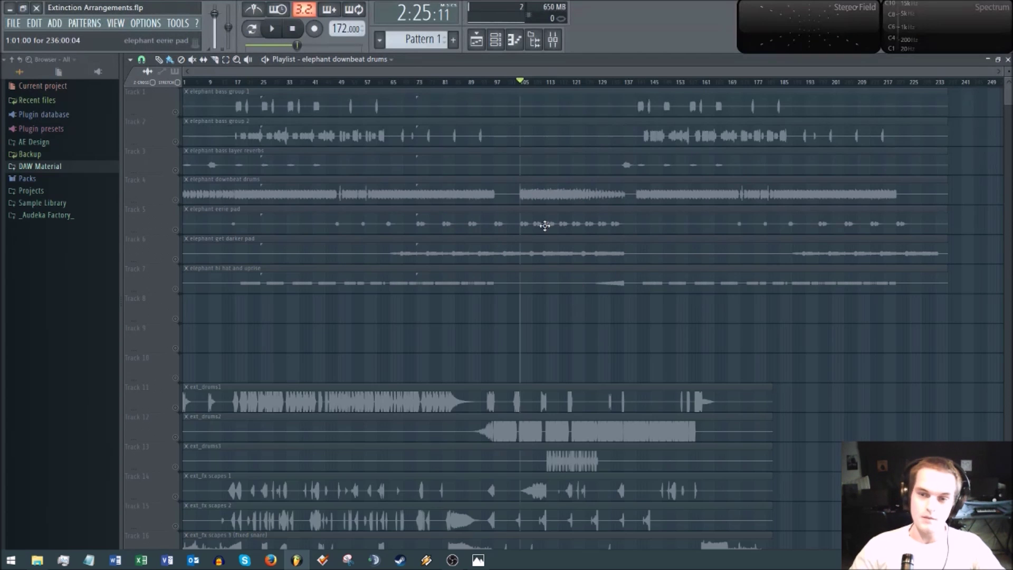
# Unmute track 22, which holds the finished song Rawtekk - 12 - Feat. Audeka - Extinction
pyautogui.scroll(-2, 521, 201)
pyautogui.scroll(3, 316, 214)
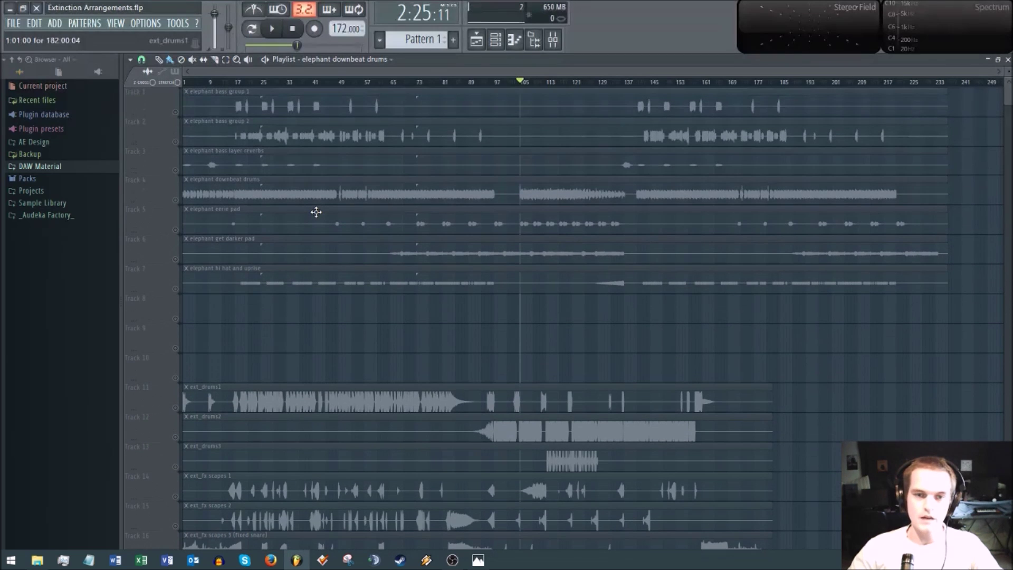
pyautogui.scroll(-4, 370, 264)
pyautogui.scroll(4, 395, 321)
pyautogui.scroll(-11, 475, 324)
pyautogui.scroll(-4, 500, 327)
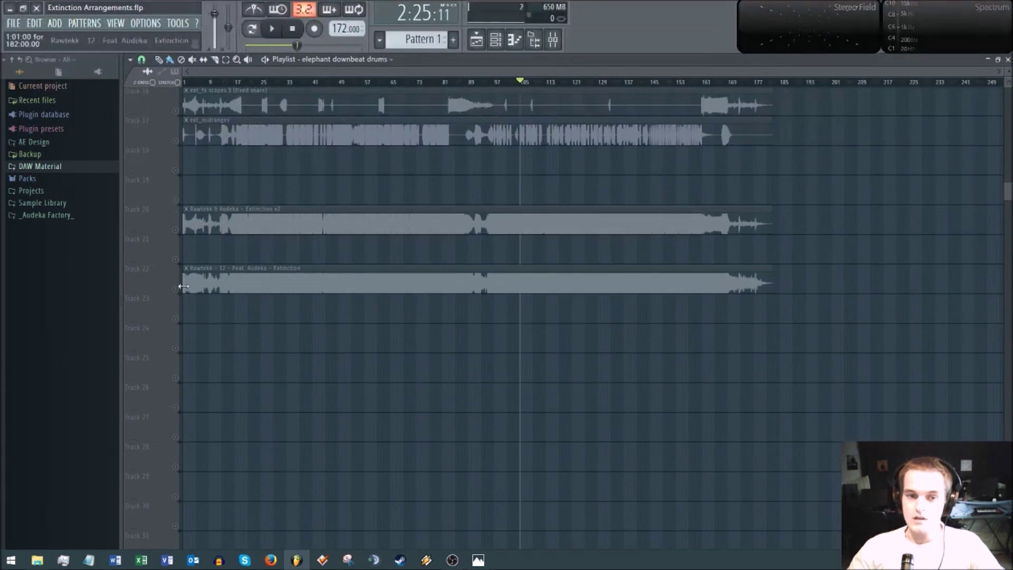
pyautogui.click(176, 290)
# Return the playhead to the start of the song and play the finished Extinction track
pyautogui.moveTo(243, 82); pyautogui.dragTo(128, 95)
pyautogui.scroll(5, 253, 73)
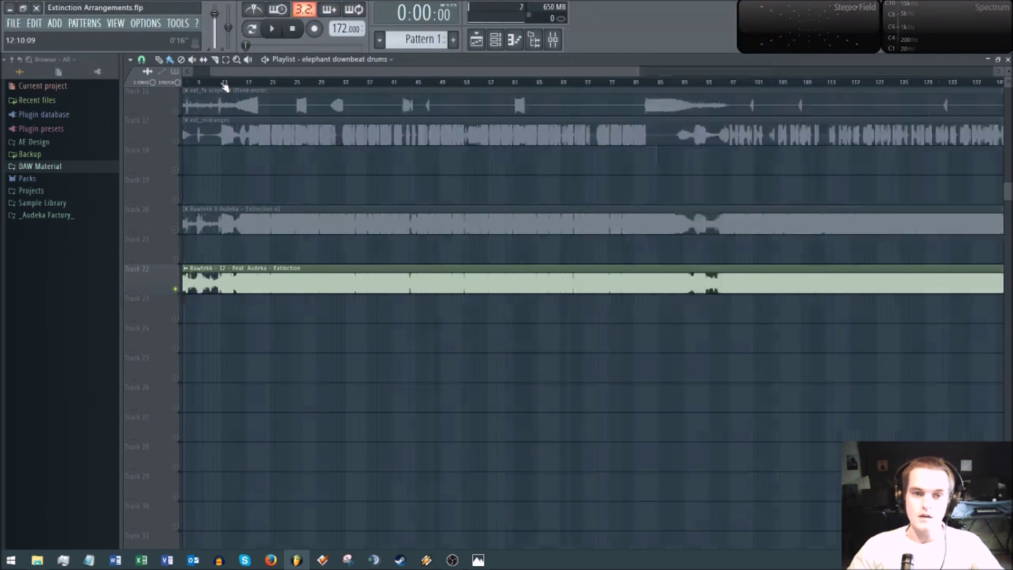
pyautogui.scroll(3, 272, 238)
pyautogui.scroll(-2, 272, 238)
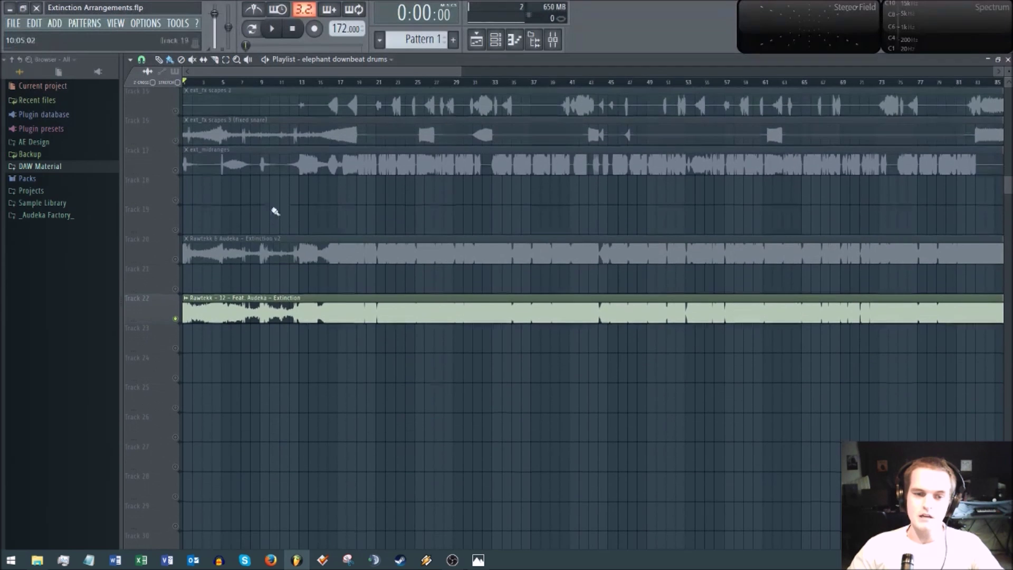
pyautogui.click(316, 298)
pyautogui.press('Escape')
pyautogui.click(269, 30)
pyautogui.scroll(-2, 299, 70)
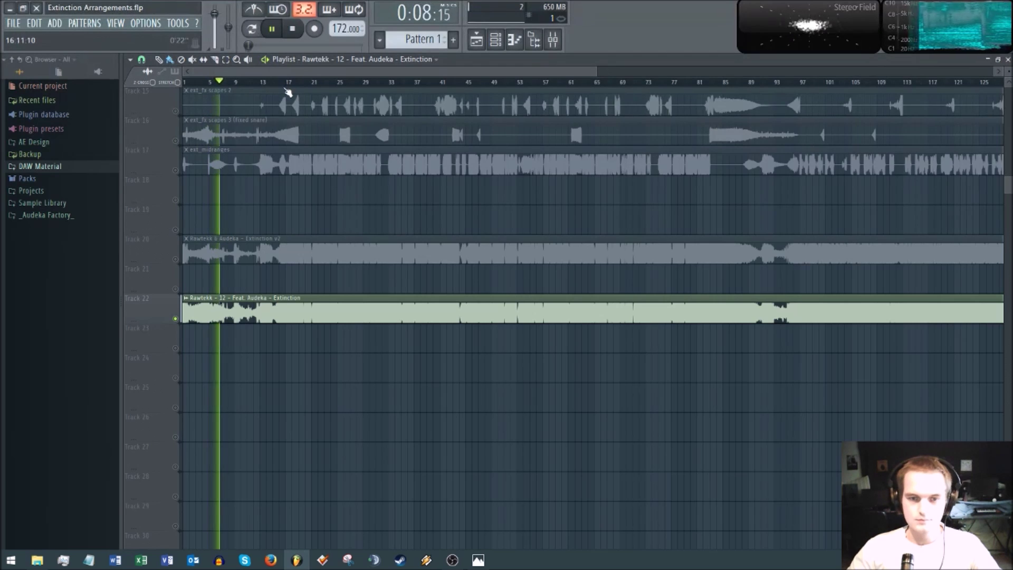
# Audition the finished Extinction track from about bar 19 and stop playback
pyautogui.scroll(-2, 288, 92)
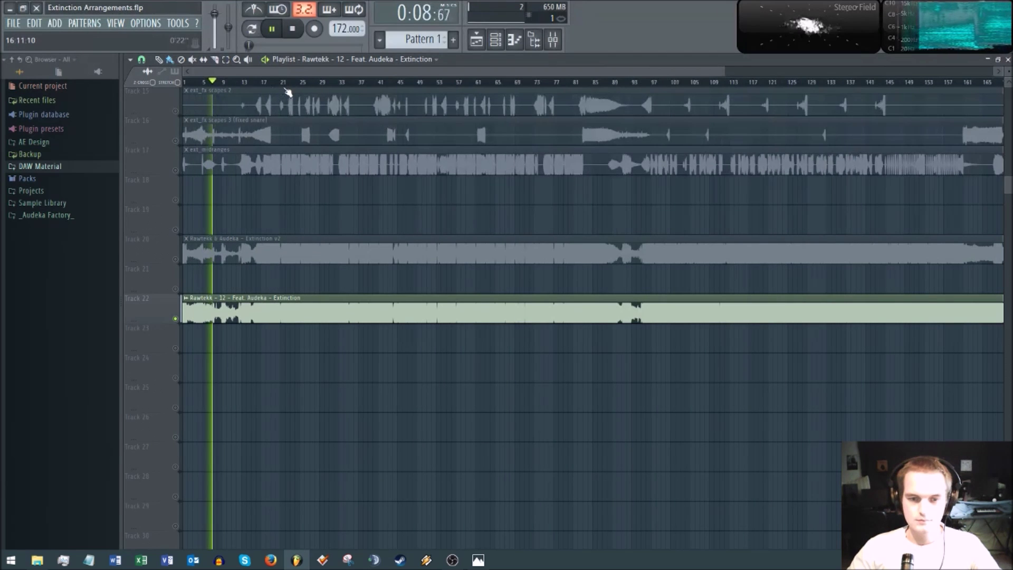
pyautogui.click(253, 83)
pyautogui.click(274, 84)
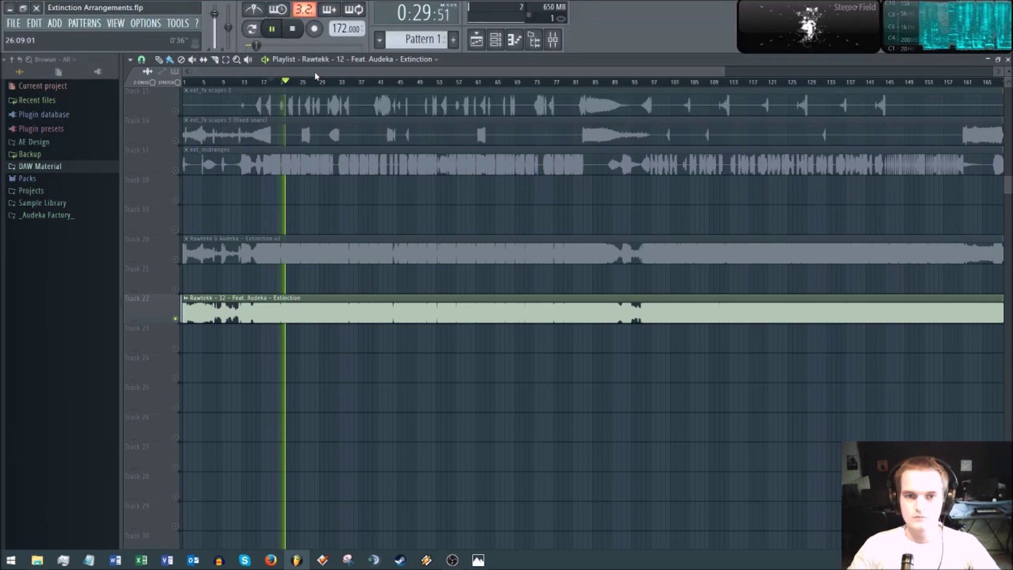
pyautogui.moveTo(314, 71); pyautogui.dragTo(328, 72)
pyautogui.press('space')
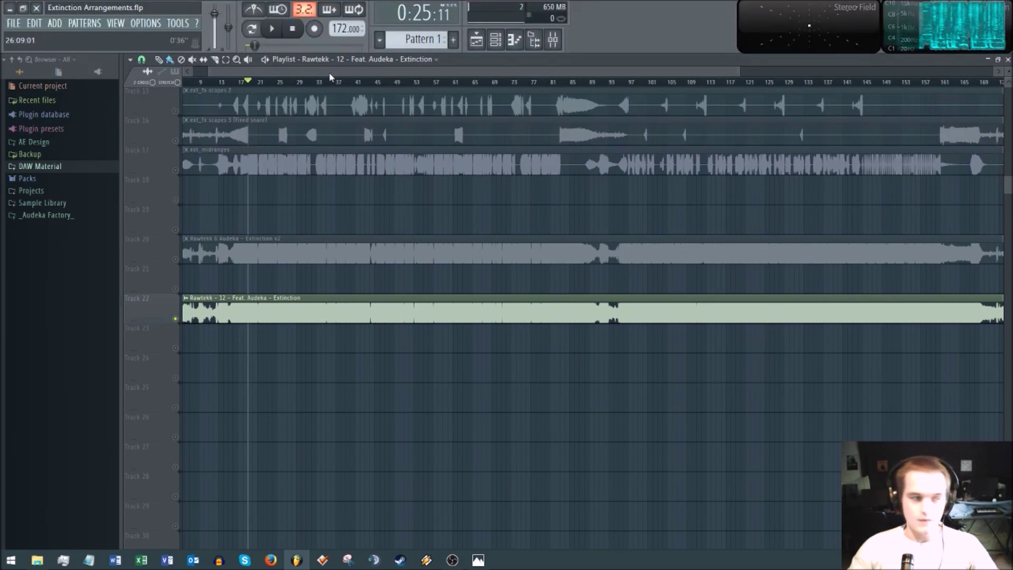
# Play the finished Extinction track from about bar 93, in the break before the second drop
pyautogui.moveTo(328, 72); pyautogui.dragTo(464, 93)
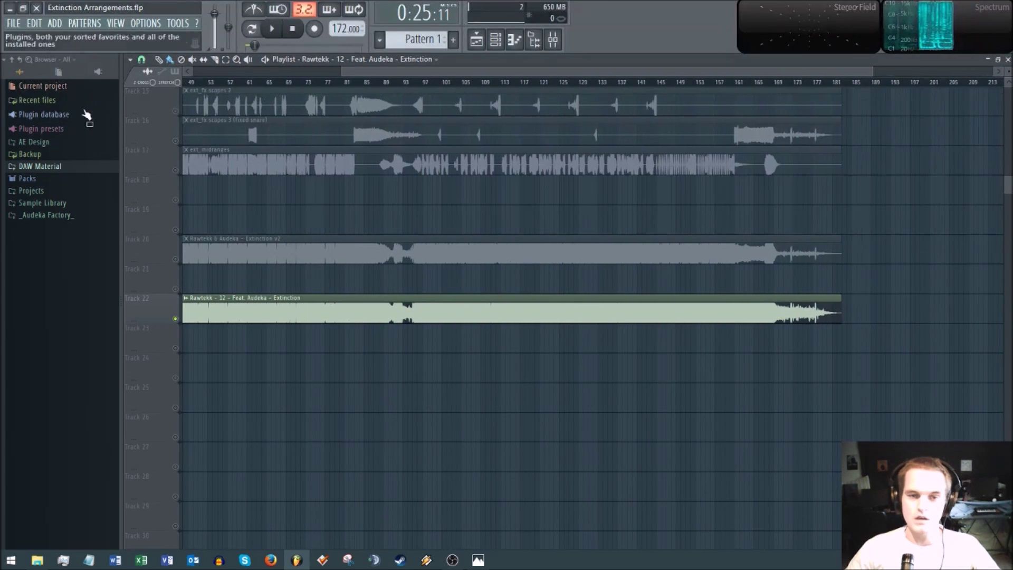
pyautogui.moveTo(396, 77); pyautogui.dragTo(406, 70)
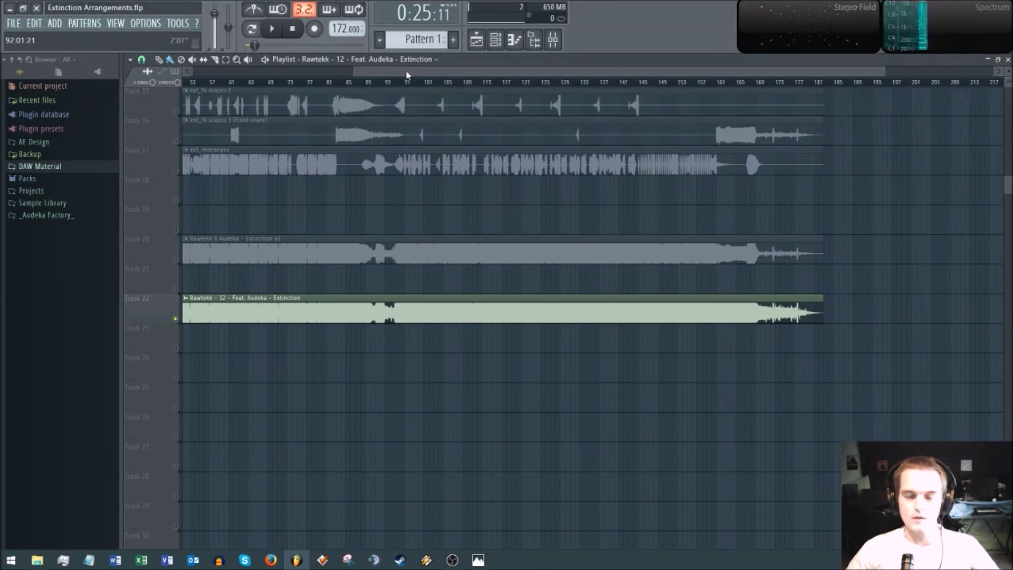
pyautogui.scroll(-2, 378, 270)
pyautogui.scroll(-2, 380, 248)
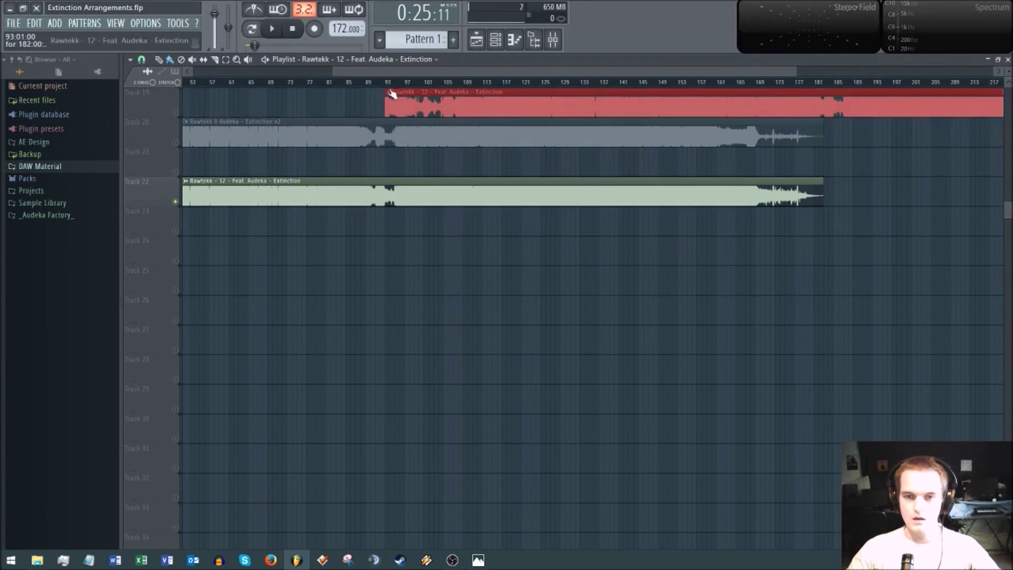
pyautogui.click(390, 83)
pyautogui.press('space')
pyautogui.scroll(5, 403, 184)
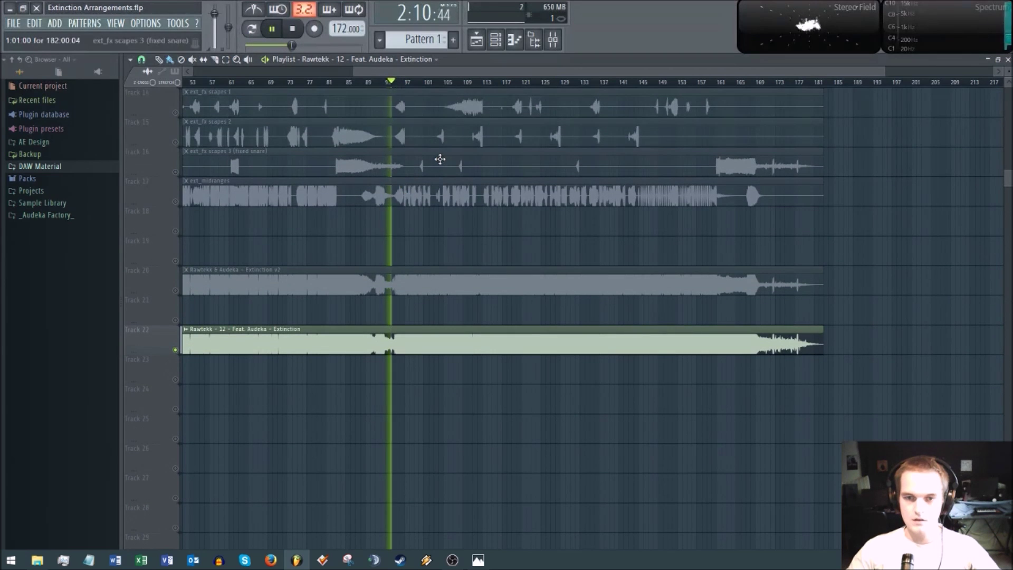
# Skip ahead in the finished track to about bar 98, listen to the second drop, and stop playback
pyautogui.scroll(-3, 438, 158)
pyautogui.click(416, 83)
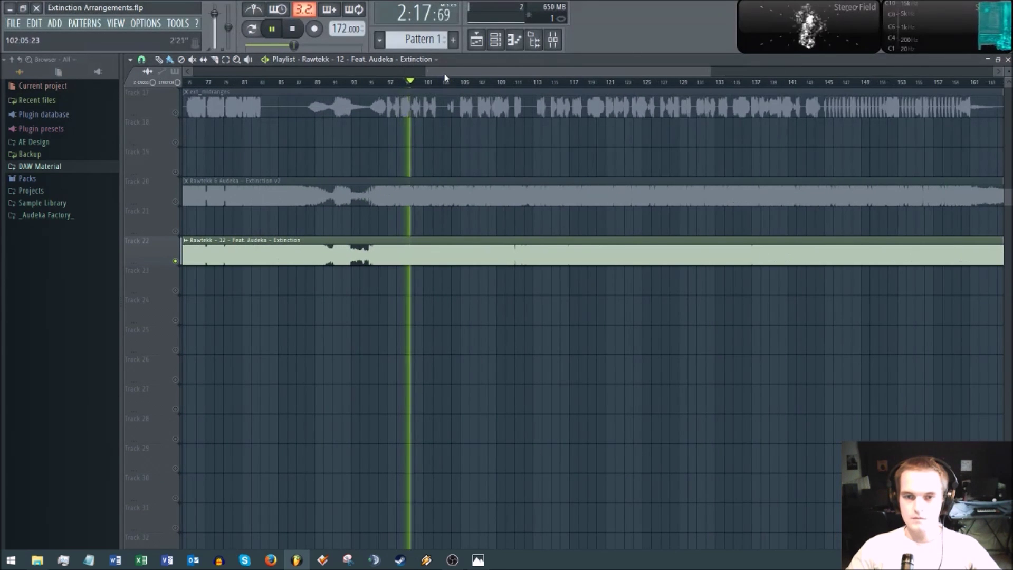
pyautogui.scroll(3, 445, 72)
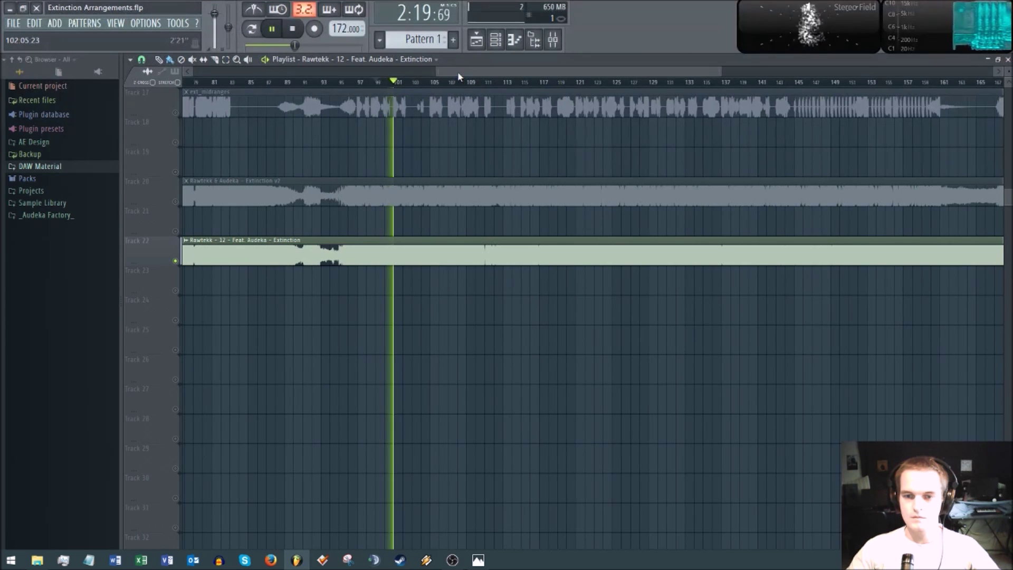
pyautogui.moveTo(484, 71); pyautogui.dragTo(505, 72)
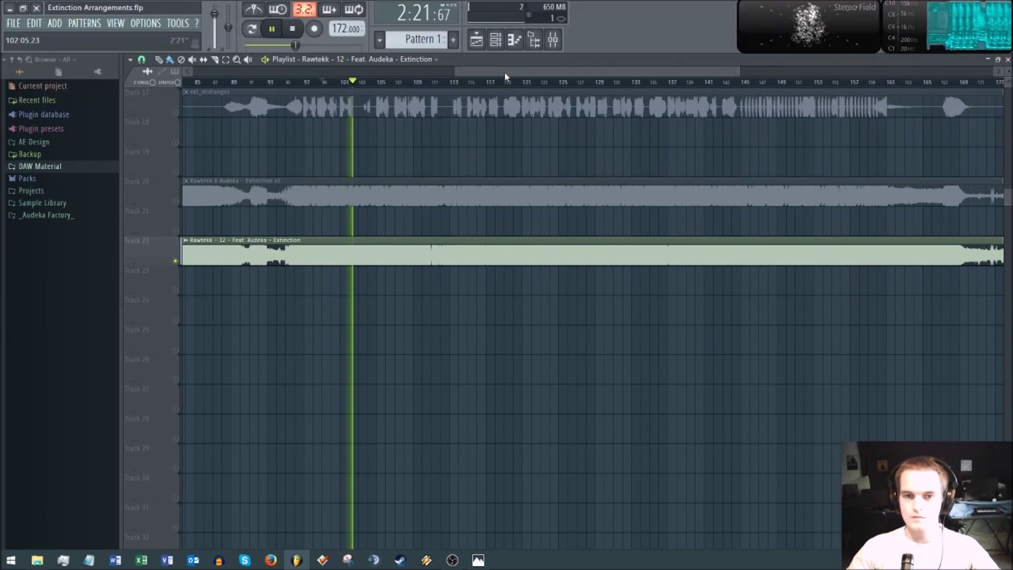
pyautogui.press('space')
# Audition the finished track's second drop from about bar 111 and stop playback
pyautogui.click(436, 82)
pyautogui.press('space')
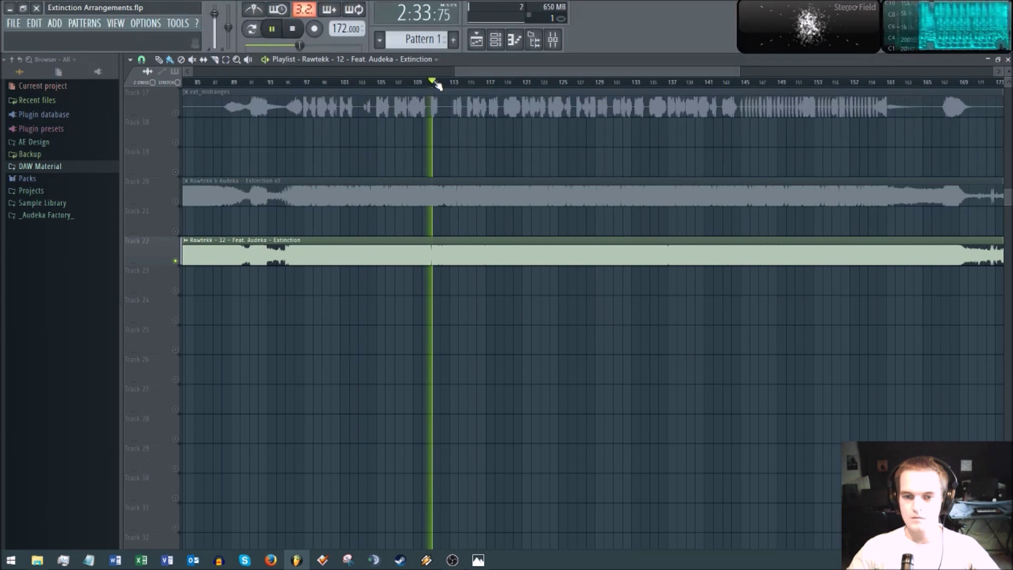
pyautogui.moveTo(485, 72); pyautogui.dragTo(510, 73)
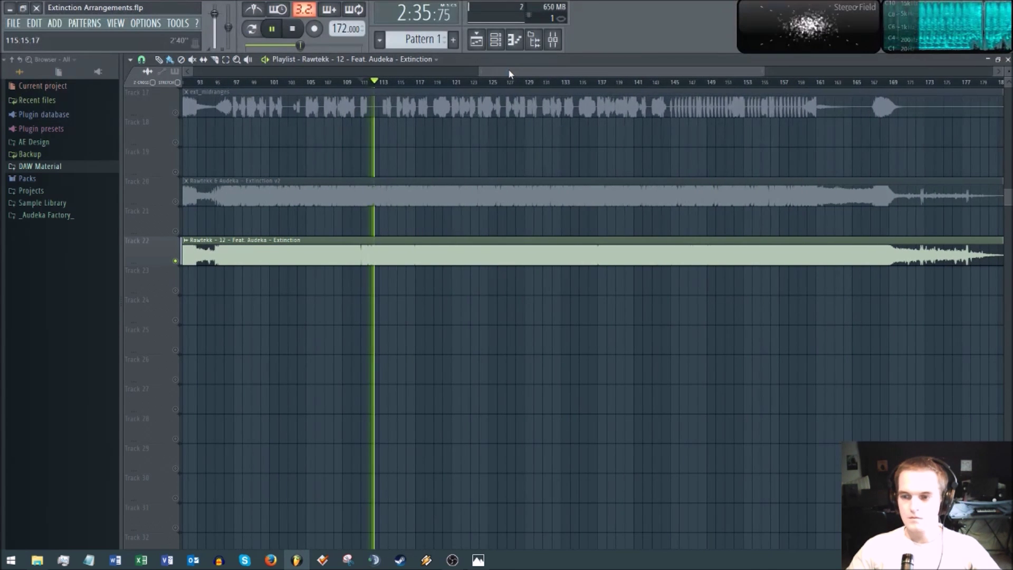
pyautogui.scroll(-2, 526, 85)
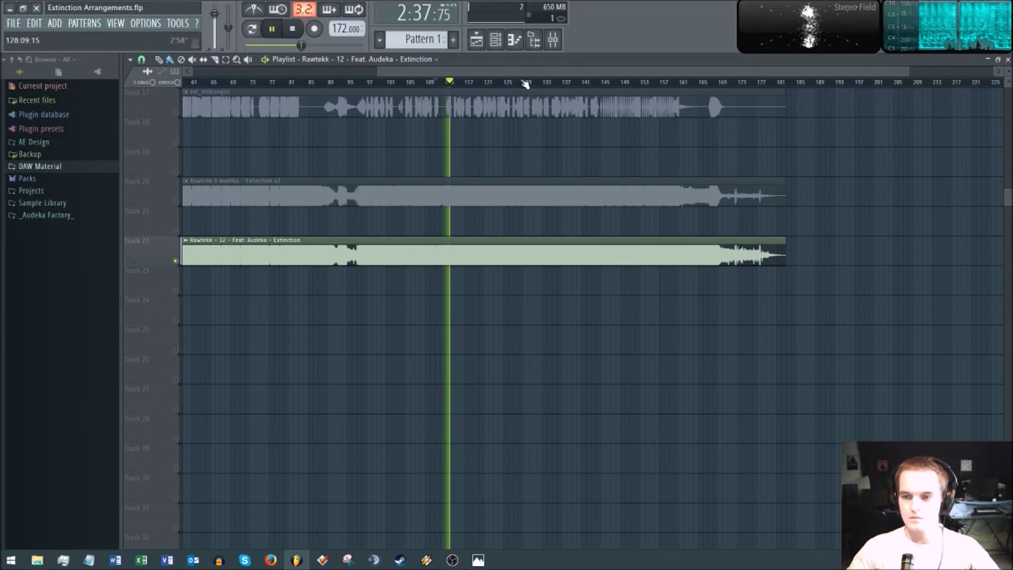
pyautogui.scroll(-2, 528, 84)
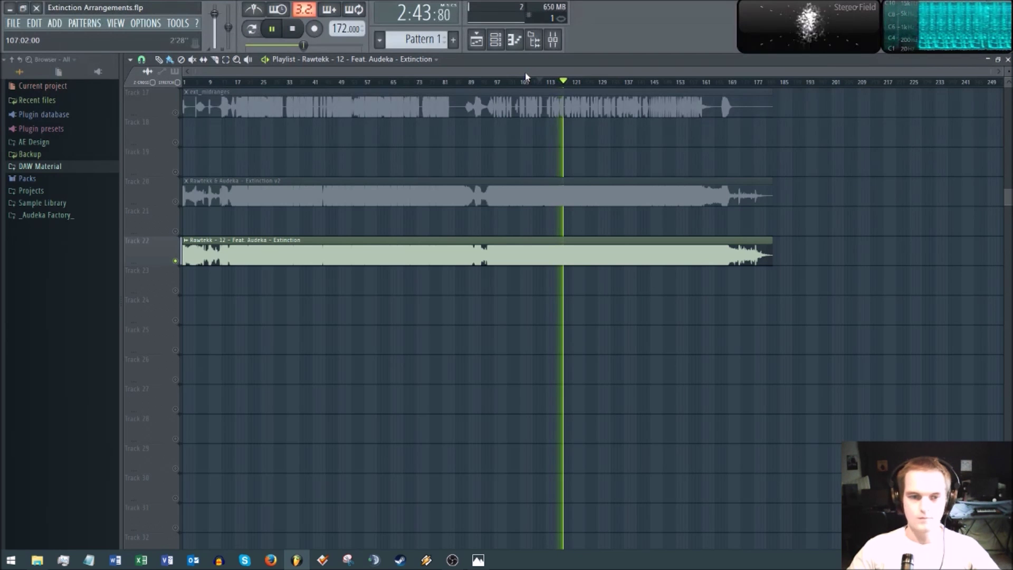
pyautogui.press('space')
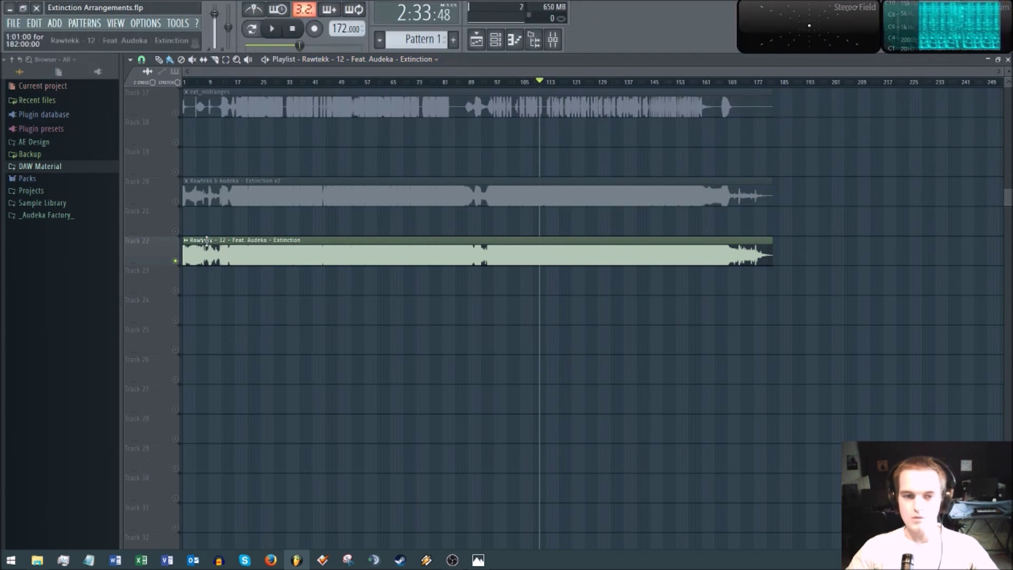
# Mute the finished song on track 22 and unmute the ext_drums1, ext_drums2 and ext_drums3 stems
pyautogui.scroll(2, 204, 328)
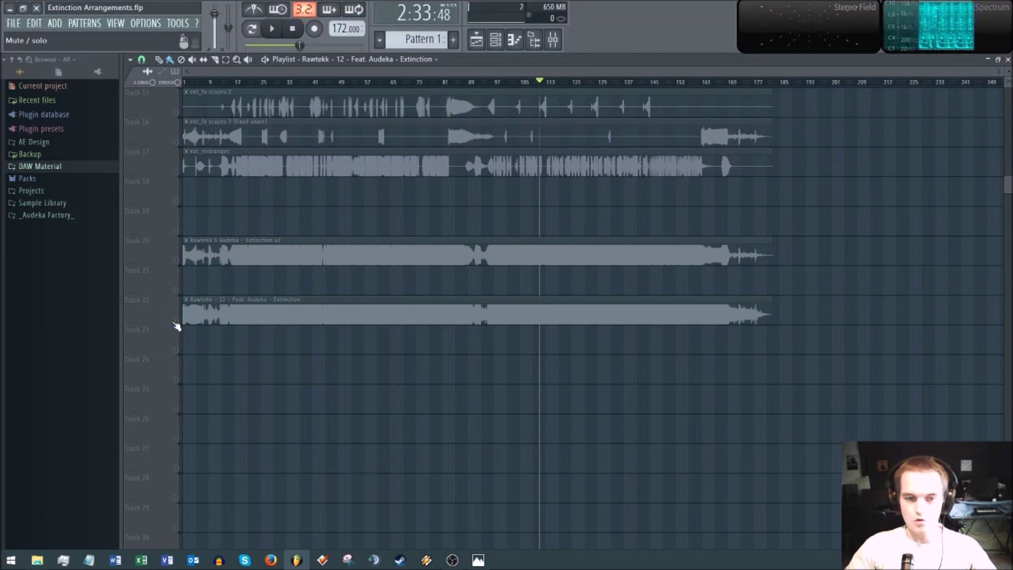
pyautogui.scroll(3, 185, 330)
pyautogui.scroll(3, 217, 184)
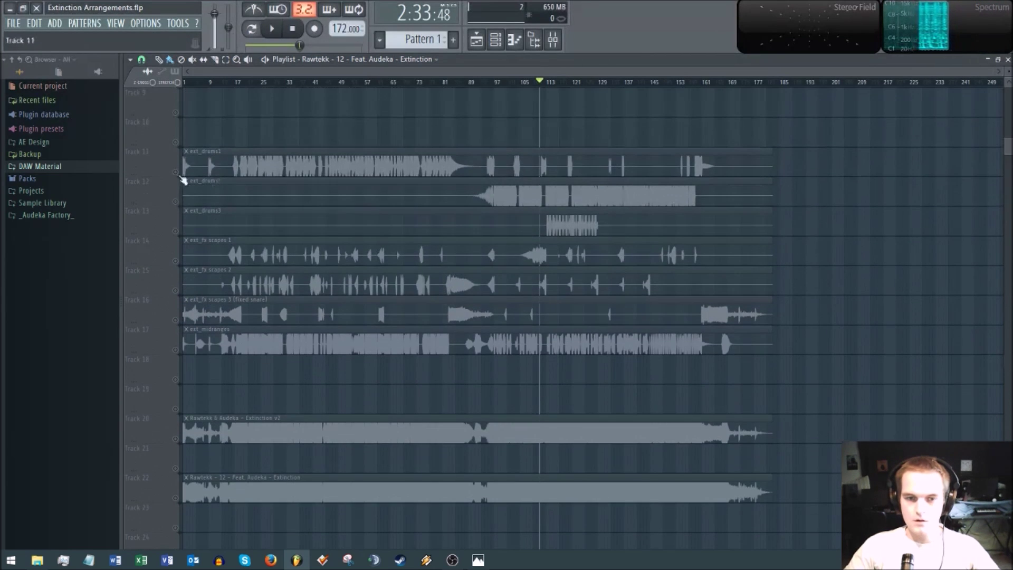
pyautogui.moveTo(174, 161); pyautogui.dragTo(172, 232)
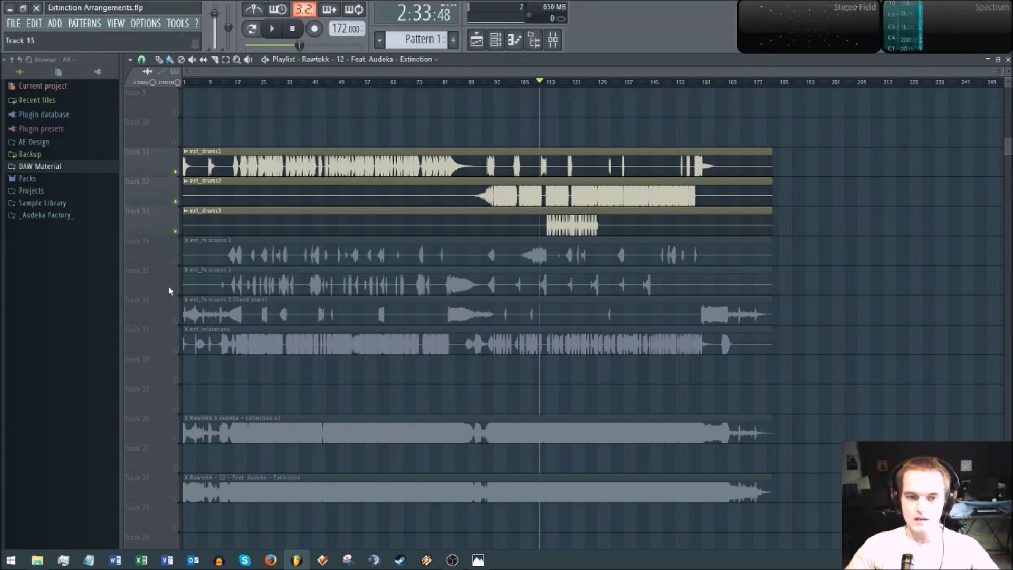
# Unmute the three ext_fx scapes stems and the ext_midranges stem on tracks 14 to 17
pyautogui.keyDown('ctrl'); pyautogui.click(175, 270); pyautogui.keyUp('ctrl')
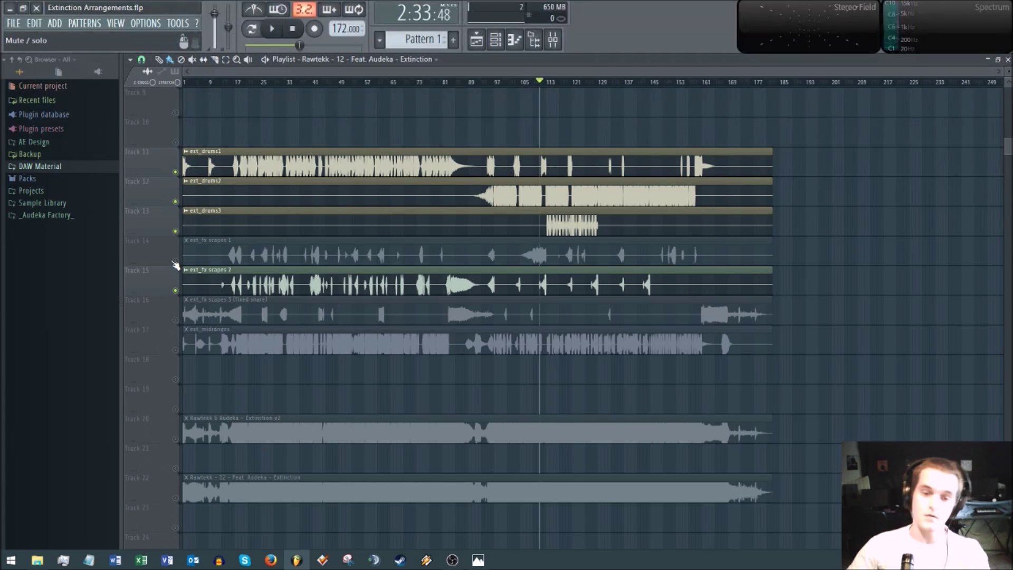
pyautogui.click(175, 260)
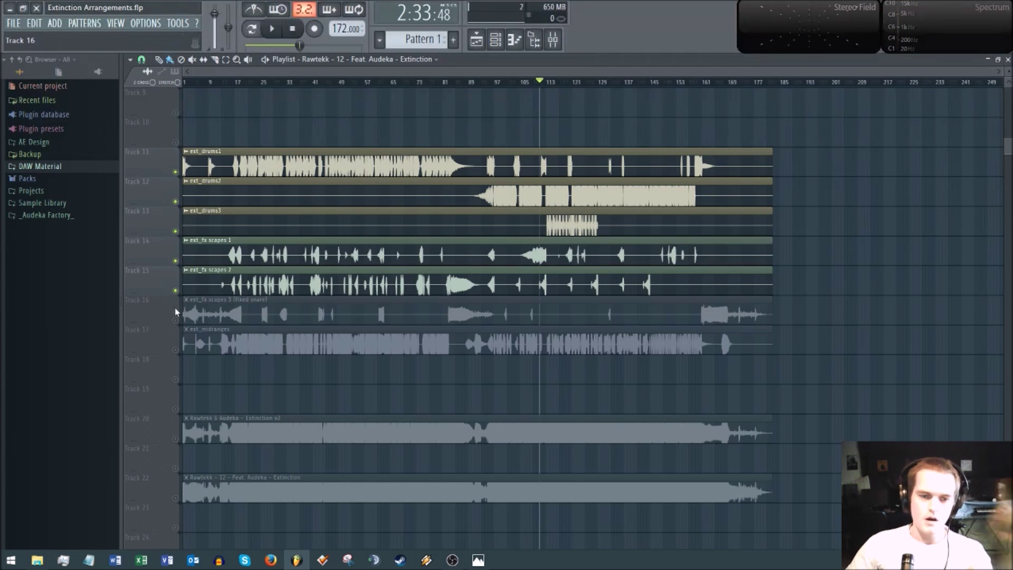
pyautogui.click(175, 320)
pyautogui.click(175, 349)
# Audition the unmuted drum, FX and midrange stems together from bar 94 into the second drop, and stop playback
pyautogui.scroll(4, 369, 237)
pyautogui.click(469, 82)
pyautogui.scroll(-5, 501, 199)
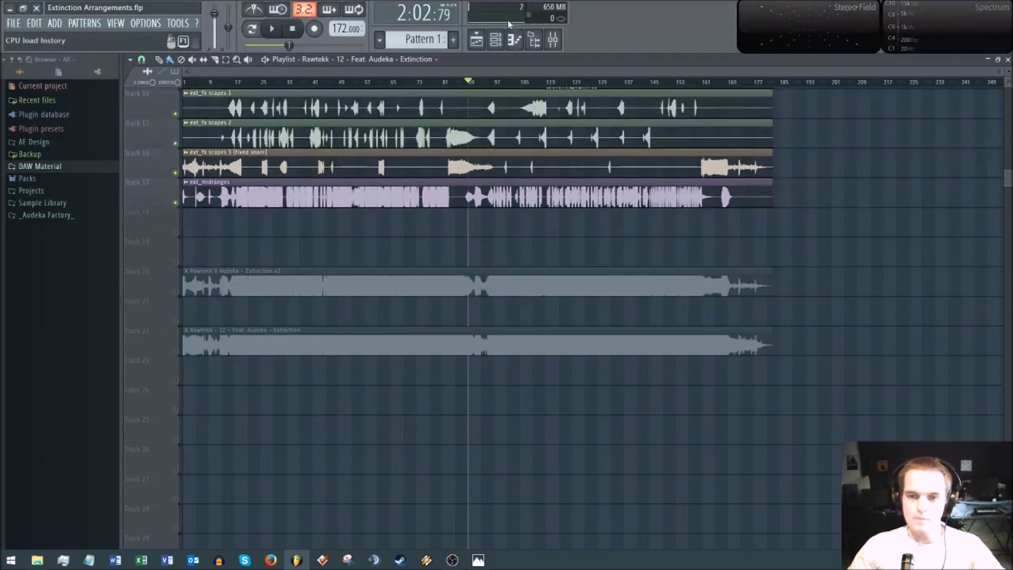
pyautogui.scroll(5, 501, 79)
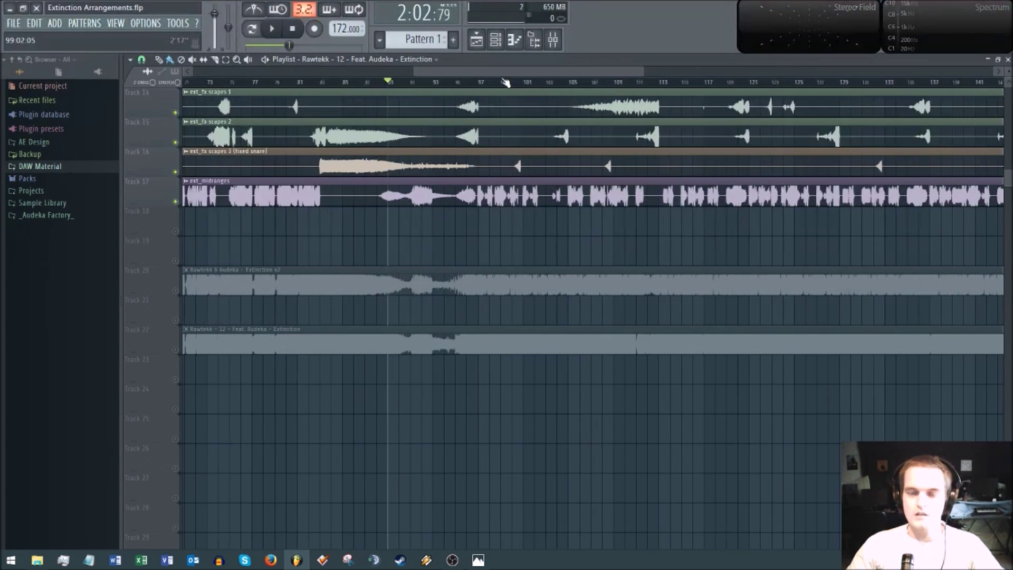
pyautogui.click(455, 85)
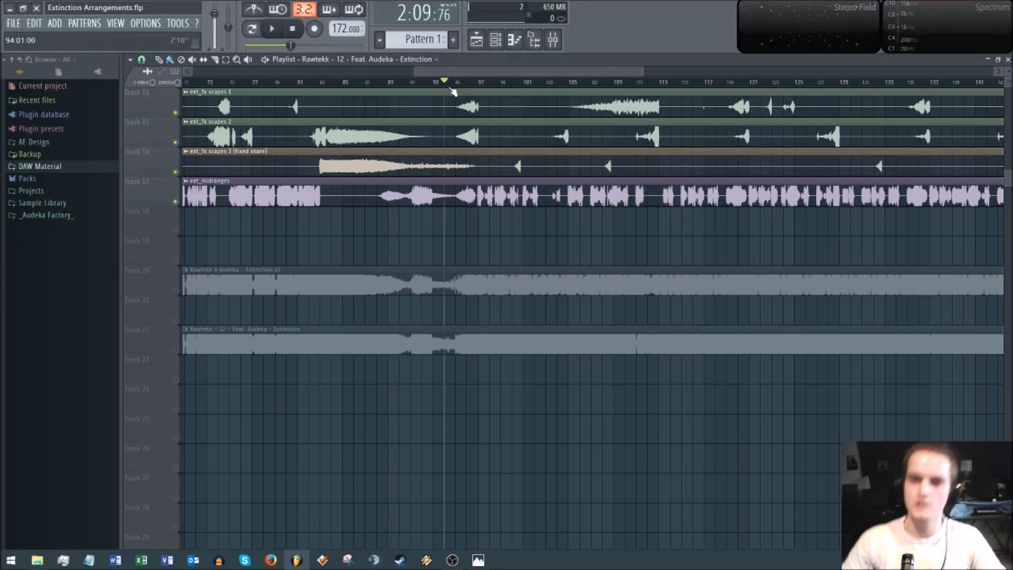
pyautogui.press('space')
pyautogui.scroll(3, 522, 216)
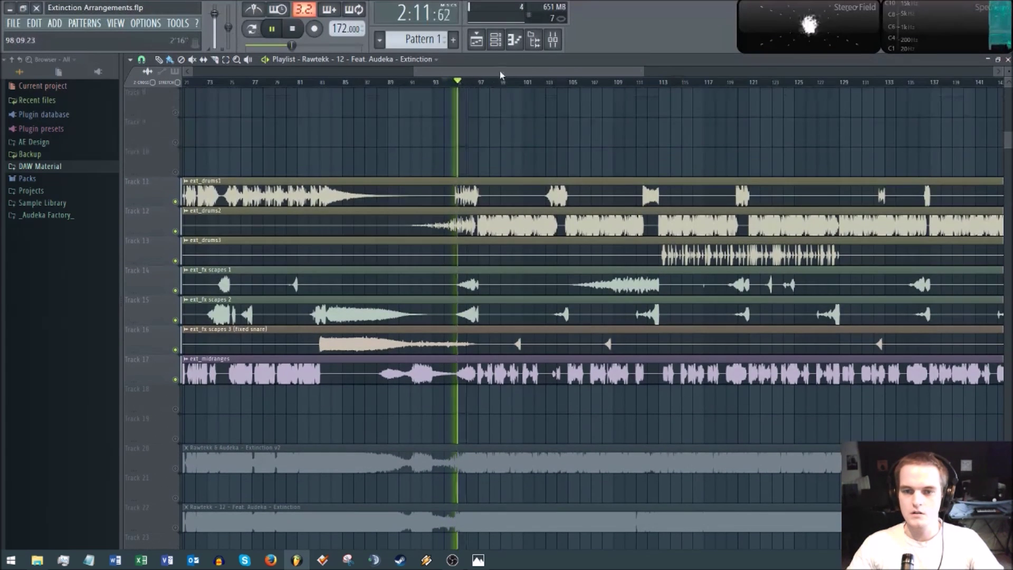
pyautogui.moveTo(499, 70); pyautogui.dragTo(510, 70)
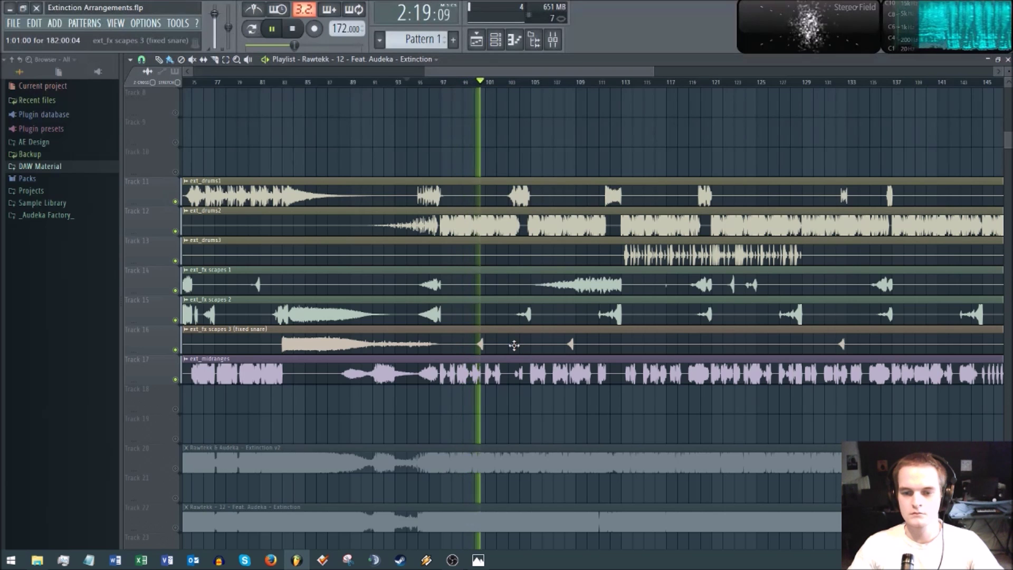
pyautogui.scroll(-3, 515, 344)
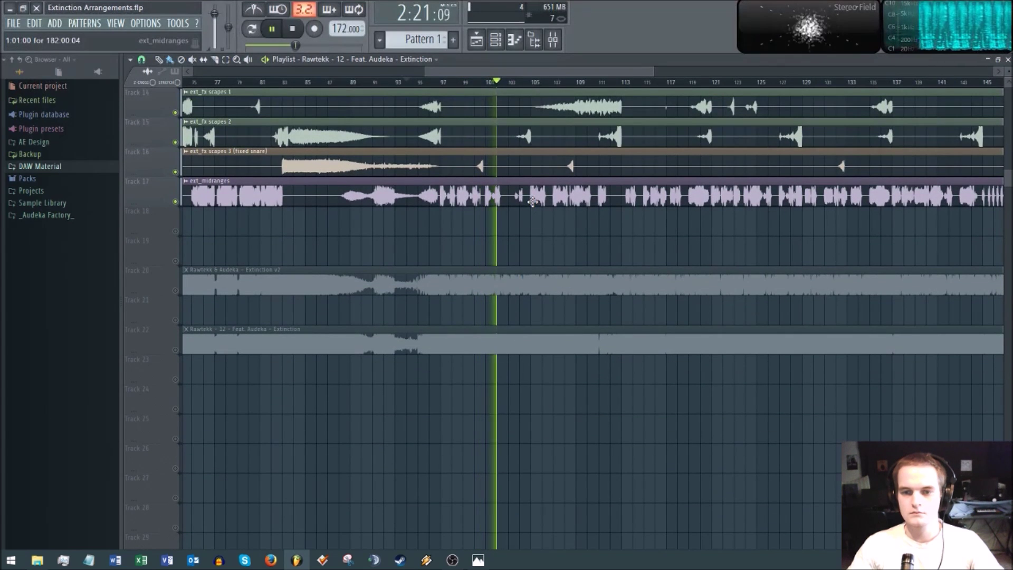
pyautogui.press('space')
# Mute ext_drums2 and audition the remaining stems from just before bar 97, stopping playback after the short check
pyautogui.scroll(3, 459, 84)
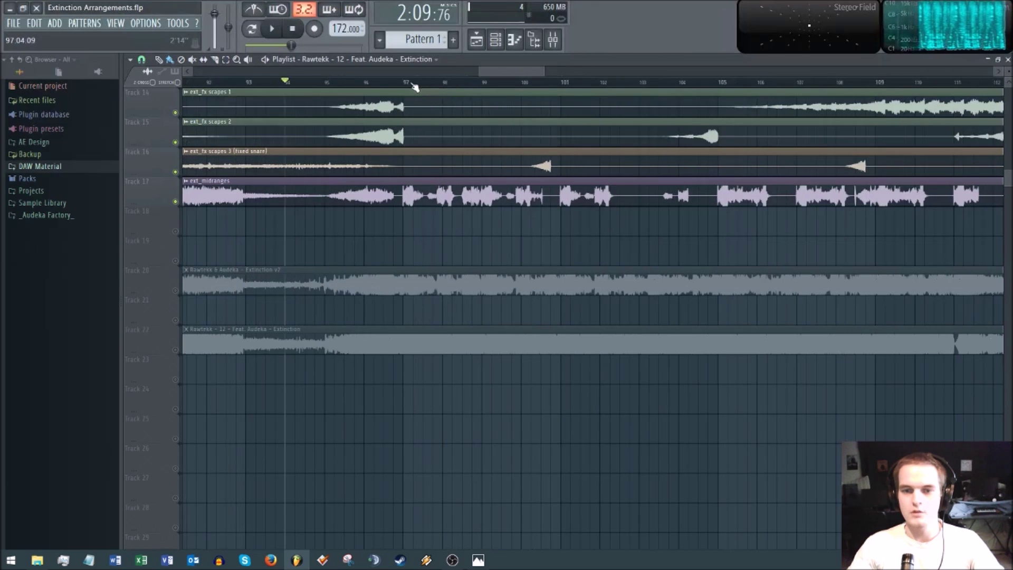
pyautogui.scroll(2, 408, 91)
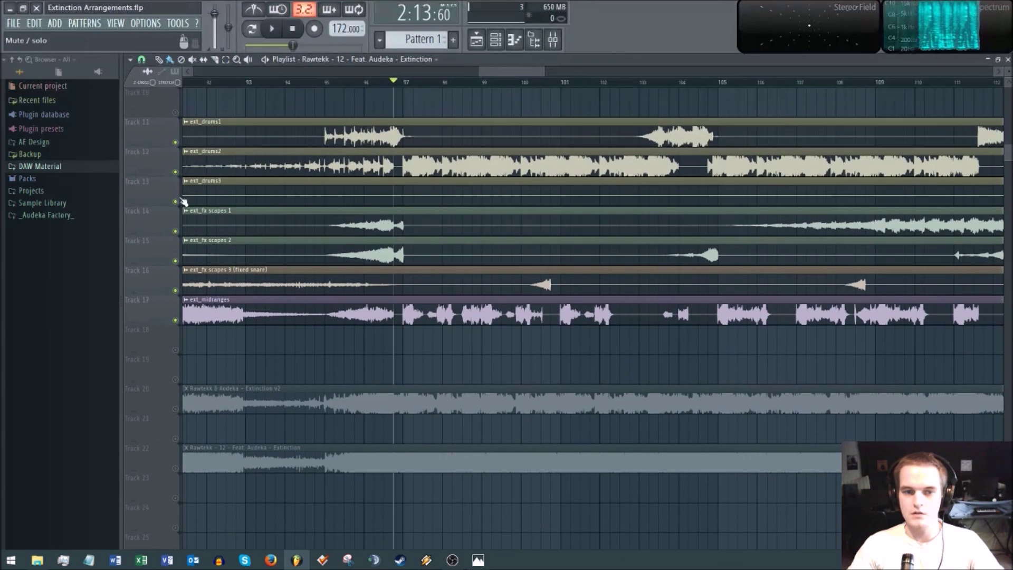
pyautogui.click(175, 172)
pyautogui.press('space')
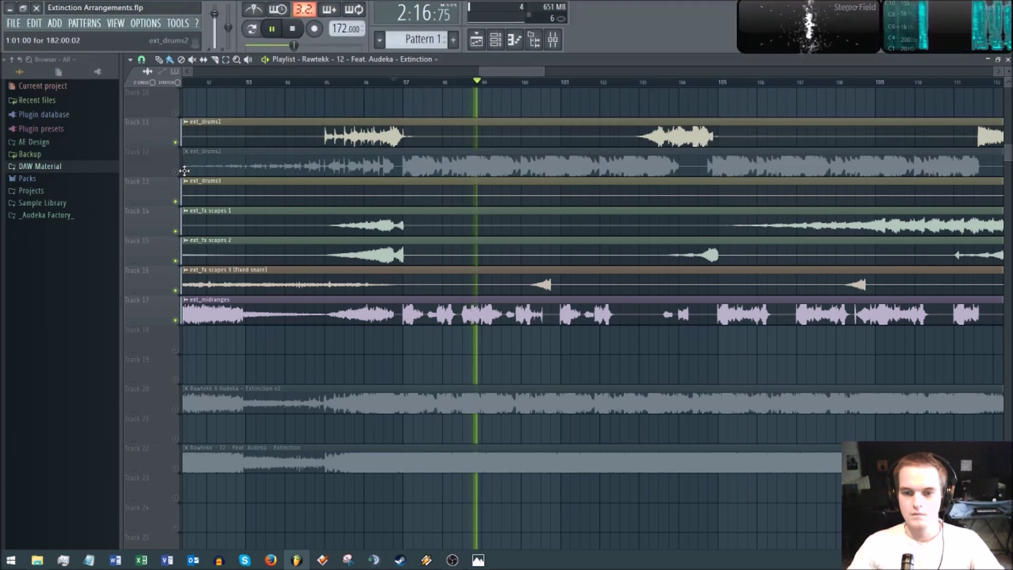
pyautogui.press('space')
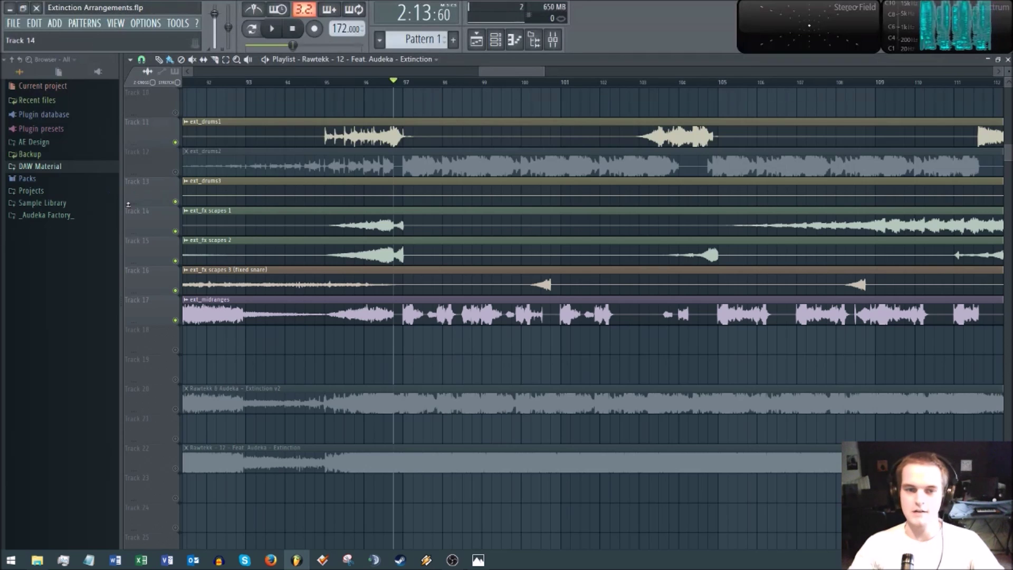
# Unmute ext_drums2 and replay the stems from just before bar 97 to compare the drop with its drums
pyautogui.click(176, 172)
pyautogui.press('space')
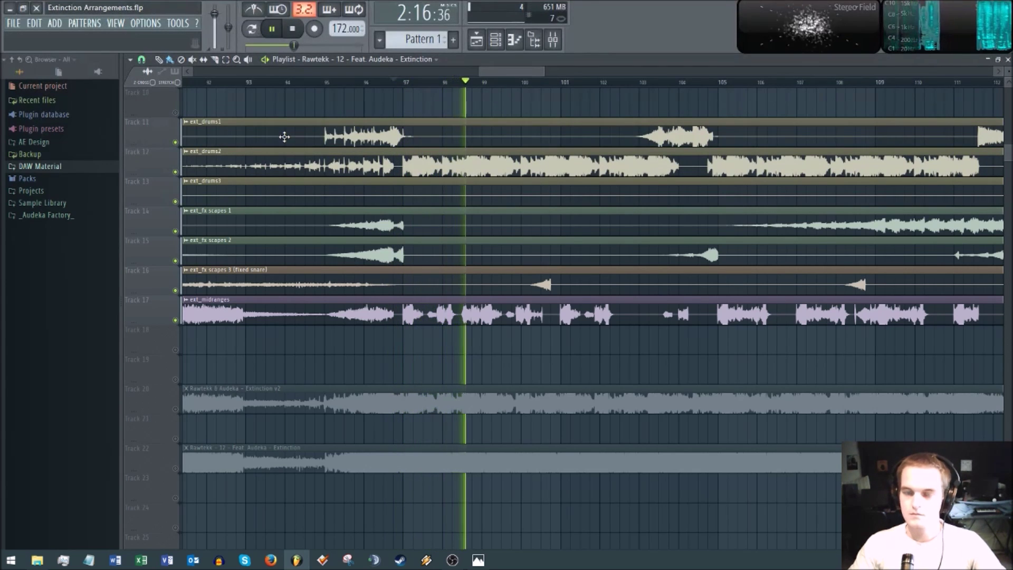
pyautogui.moveTo(536, 70); pyautogui.dragTo(545, 71)
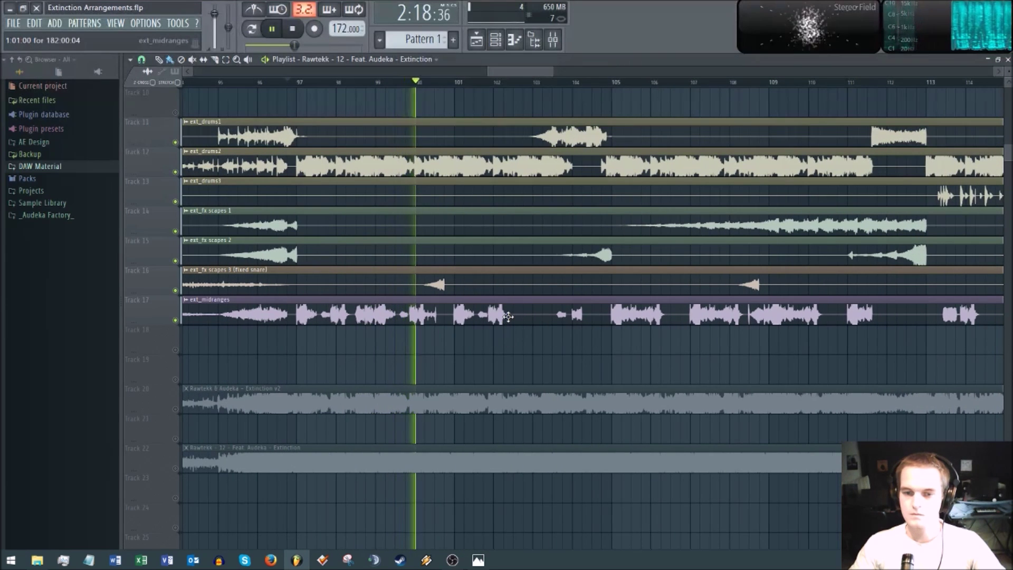
pyautogui.moveTo(515, 72); pyautogui.dragTo(526, 72)
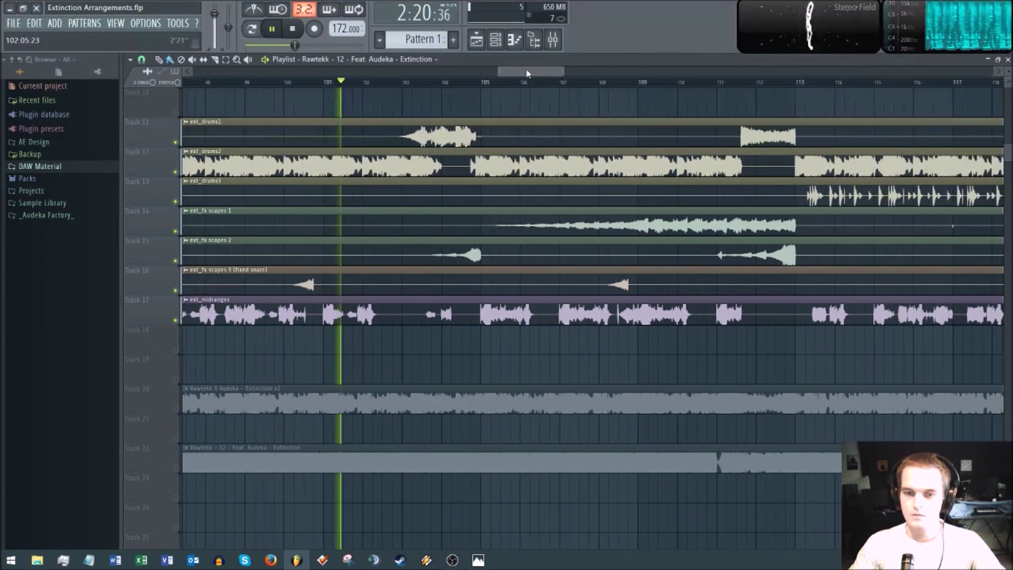
# Jump ahead to about bar 113, where ext_drums3 enters, listen to the combined stems, and stop playback
pyautogui.moveTo(524, 69); pyautogui.dragTo(549, 86)
pyautogui.click(459, 82)
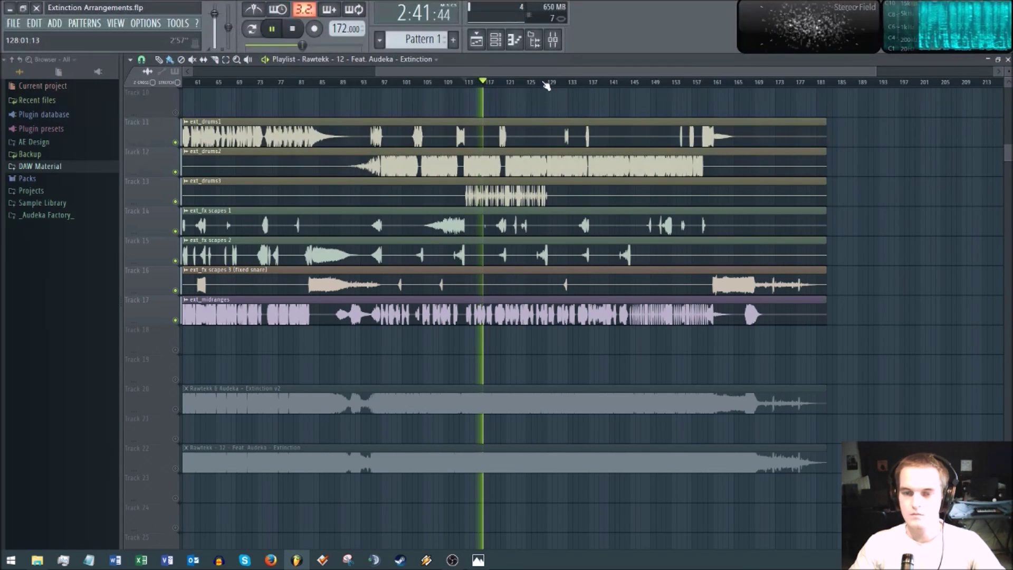
pyautogui.scroll(2, 501, 149)
pyautogui.scroll(-2, 513, 90)
pyautogui.press('space')
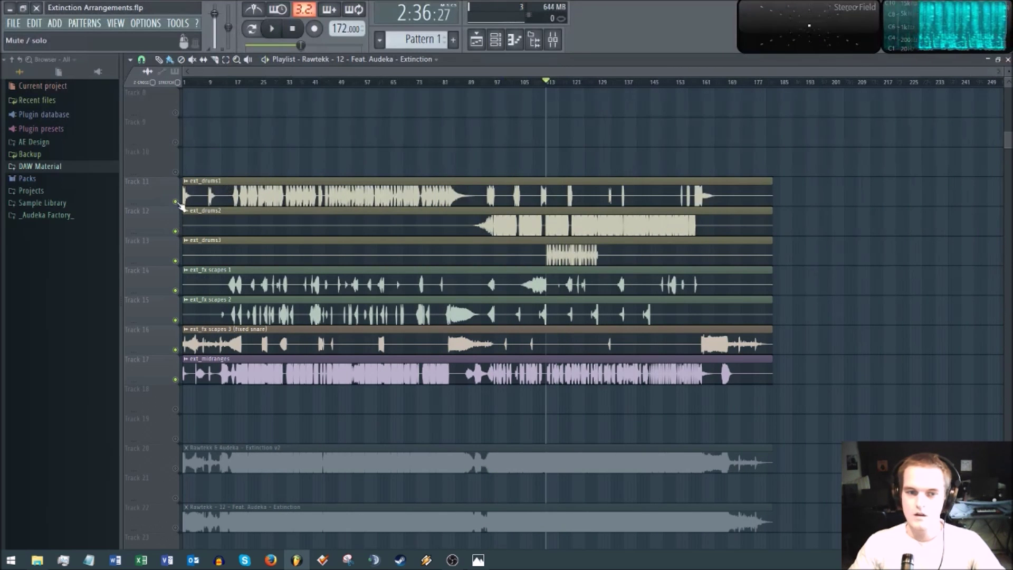
# Mute all of the ext_ stems, from ext_drums1 through the fx scapes tracks to ext_midranges
pyautogui.click(175, 202)
pyautogui.click(176, 231)
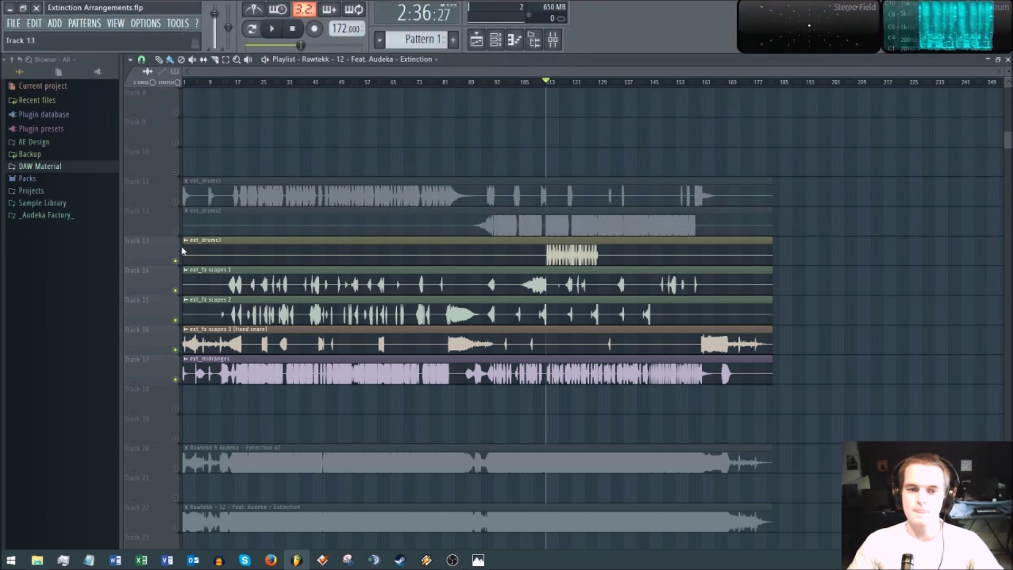
pyautogui.click(176, 260)
pyautogui.click(176, 290)
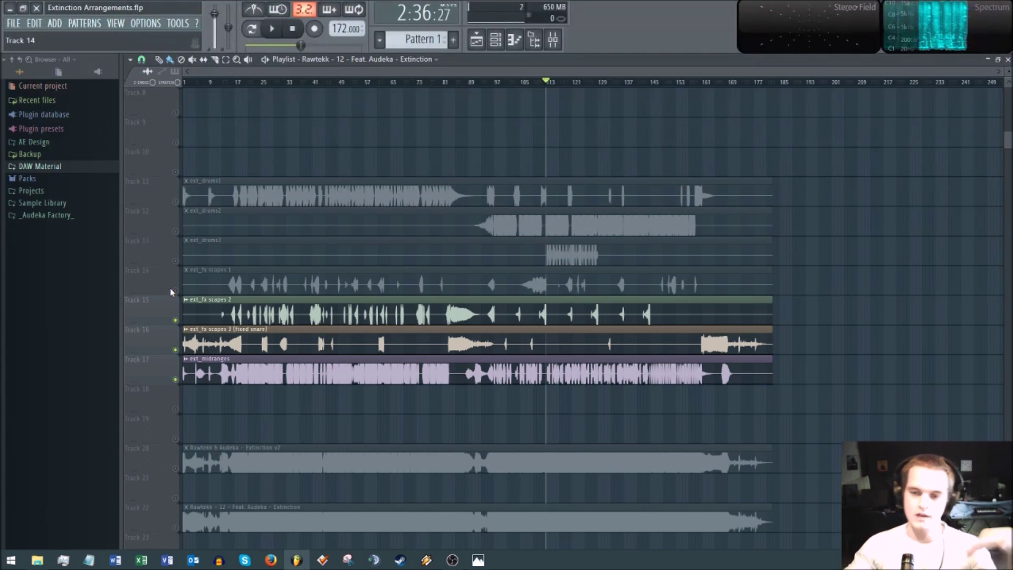
pyautogui.scroll(-8, 370, 343)
pyautogui.scroll(7, 311, 322)
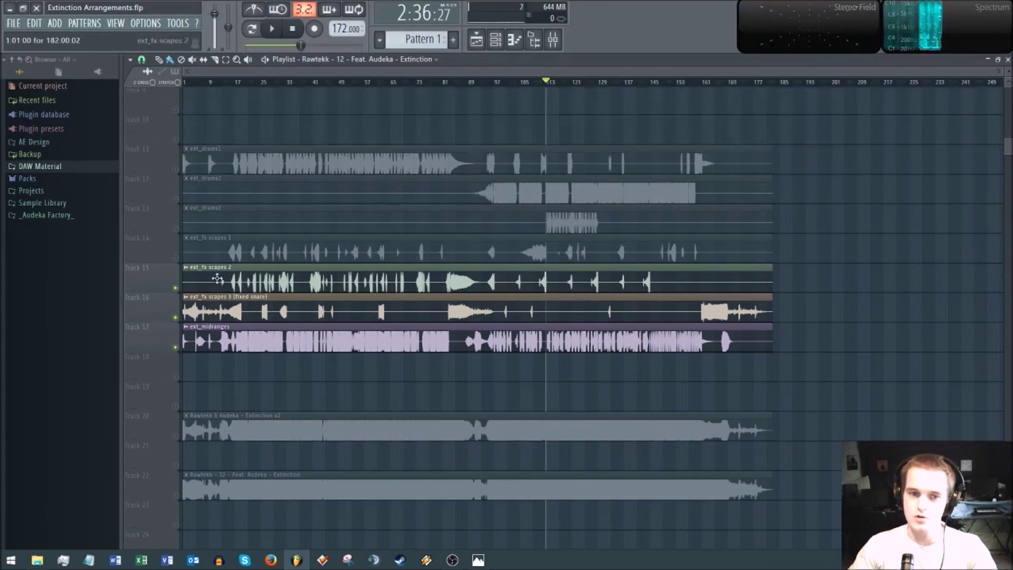
pyautogui.click(175, 290)
pyautogui.click(175, 320)
pyautogui.click(177, 350)
# Compare the layouts of the elephant stems, the ext_ stems and the two full Extinction mixes across the playlist
pyautogui.scroll(4, 238, 98)
pyautogui.scroll(5, 266, 79)
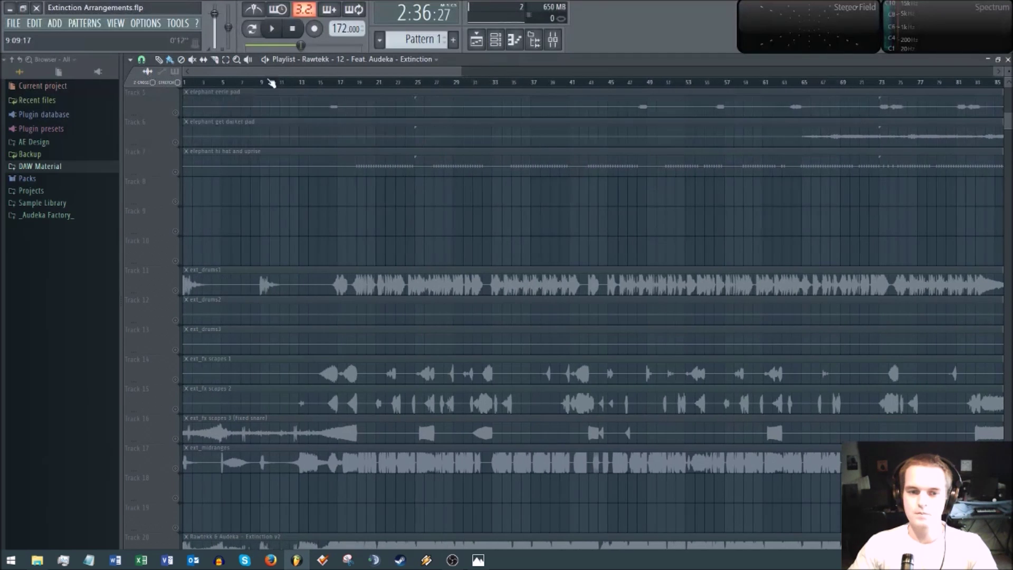
pyautogui.scroll(-5, 271, 83)
pyautogui.scroll(-3, 600, 316)
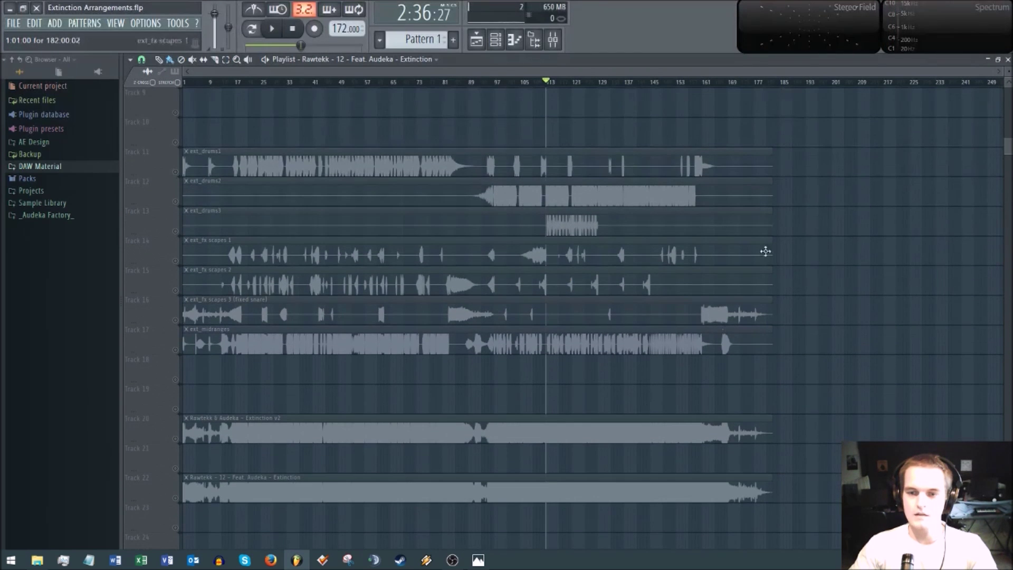
pyautogui.scroll(-4, 789, 319)
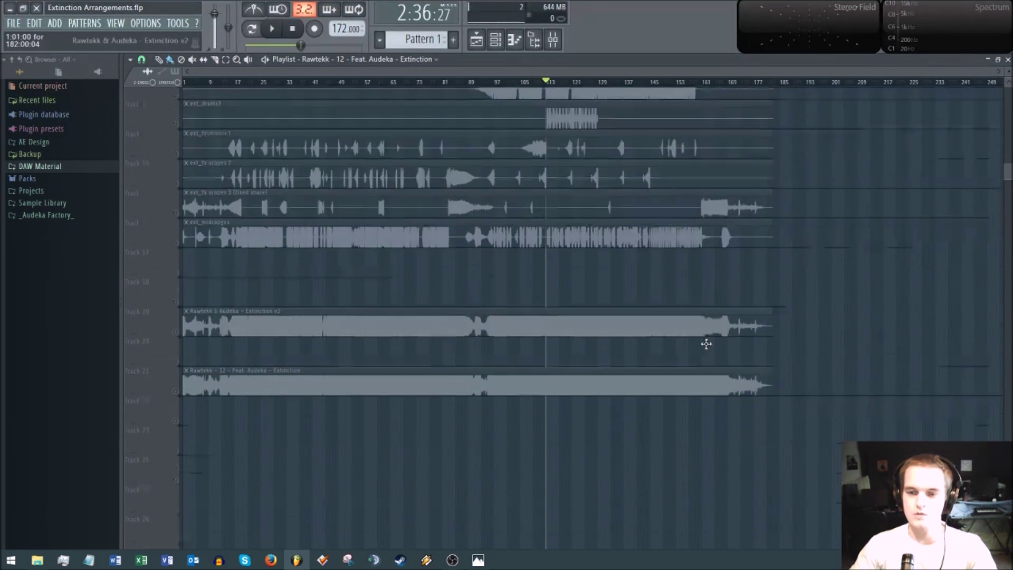
pyautogui.scroll(1, 716, 338)
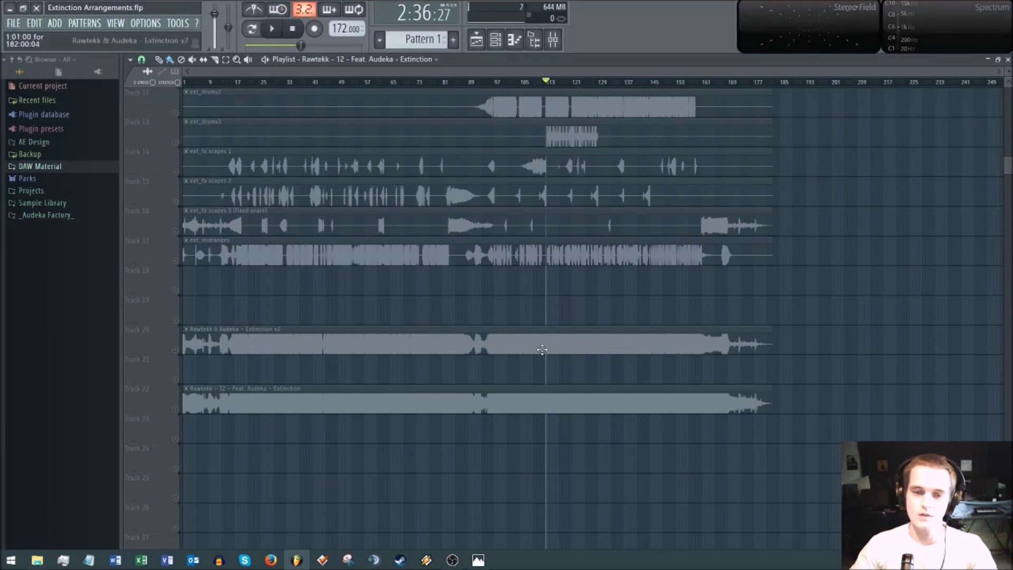
pyautogui.scroll(3, 528, 340)
pyautogui.scroll(-5, 633, 441)
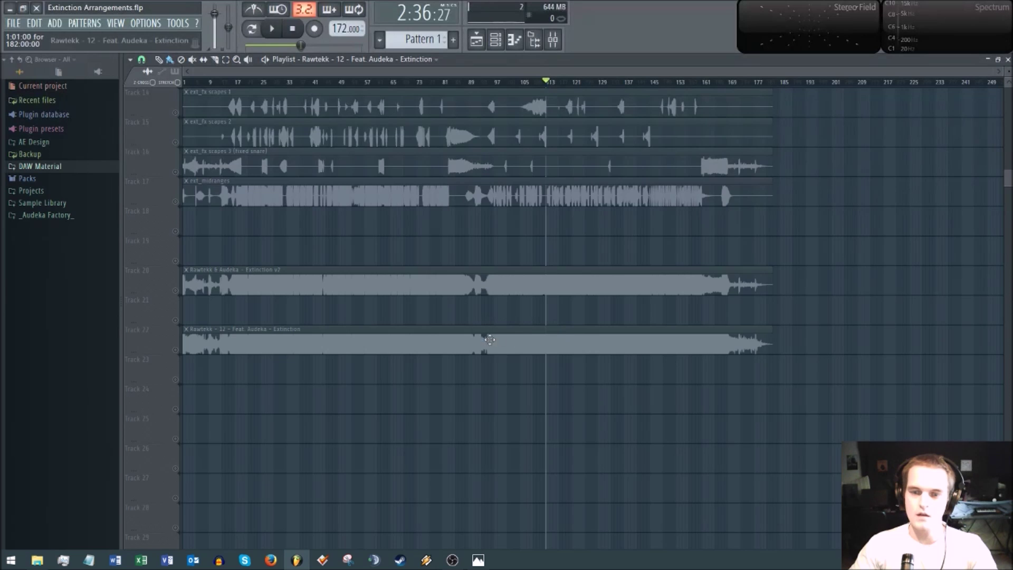
pyautogui.scroll(7, 549, 351)
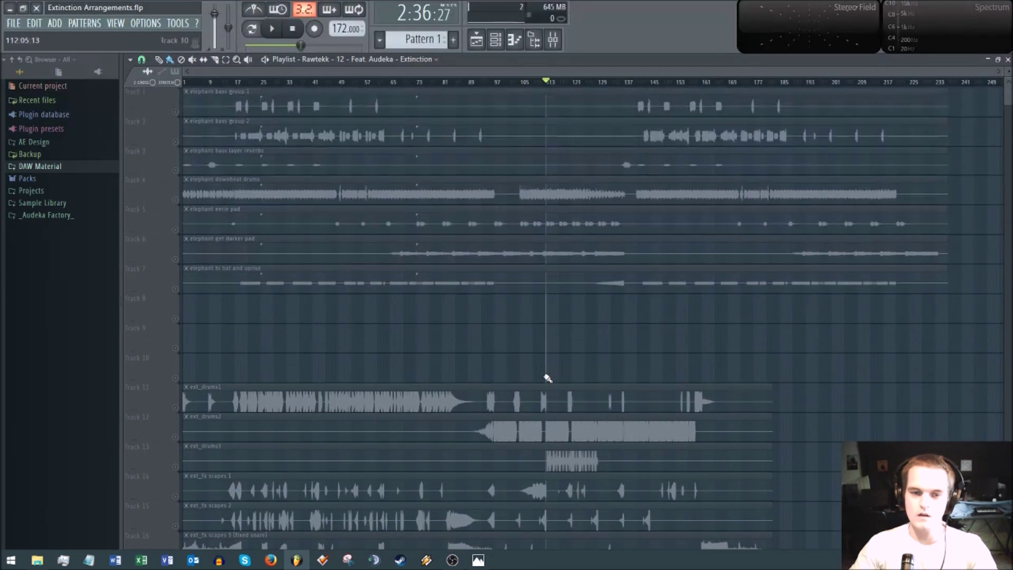
# Unmute the ext_ drum and fx scapes stems and bring their opening bars from bar 1 into view
pyautogui.scroll(-1, 453, 317)
pyautogui.moveTo(175, 200); pyautogui.dragTo(176, 348)
pyautogui.click(175, 377)
pyautogui.scroll(7, 227, 130)
pyautogui.scroll(4, 237, 91)
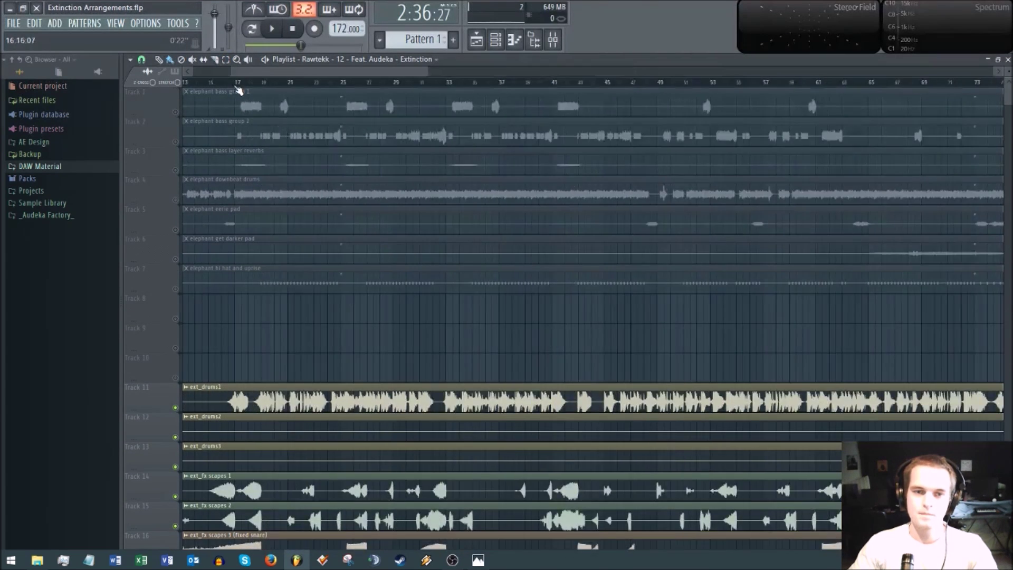
pyautogui.scroll(3, 242, 89)
pyautogui.moveTo(258, 71); pyautogui.dragTo(80, 81)
pyautogui.scroll(-9, 217, 190)
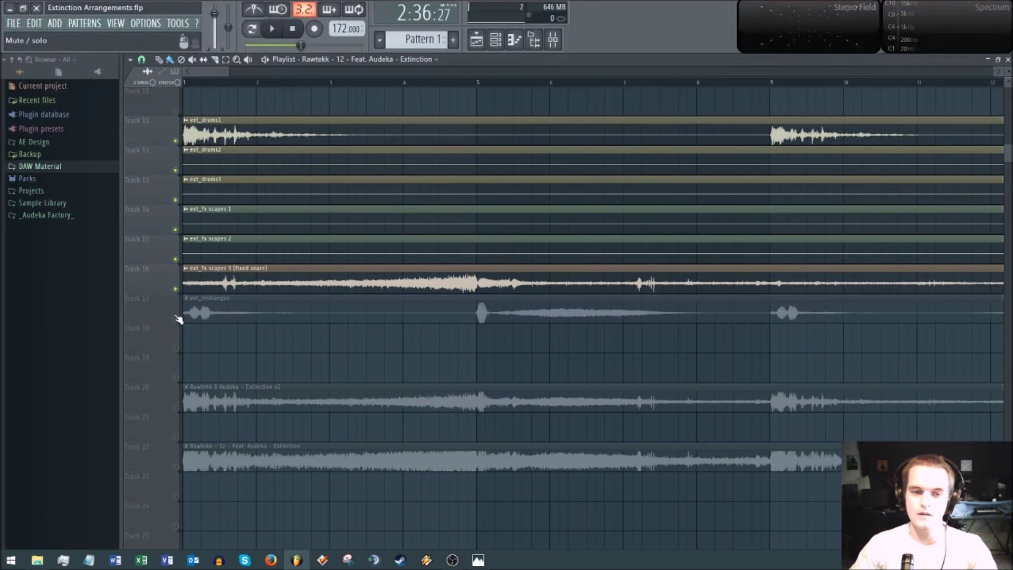
# Isolate ext_drums1 by muting the other ext_ stems, and audition its opening hit from bar 1
pyautogui.click(176, 318)
pyautogui.click(175, 288)
pyautogui.click(175, 259)
pyautogui.click(176, 229)
pyautogui.click(175, 199)
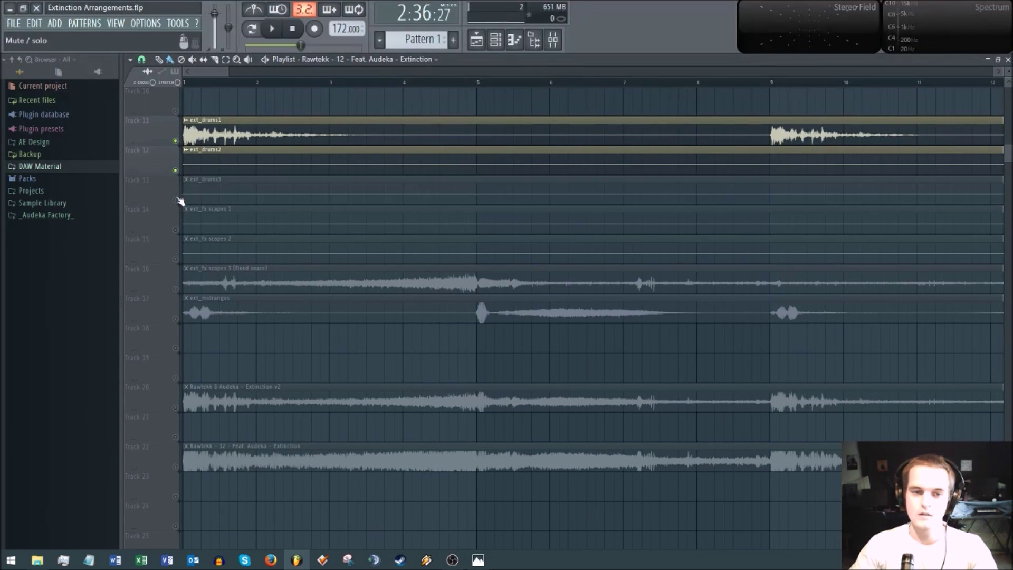
pyautogui.click(176, 170)
pyautogui.press('space')
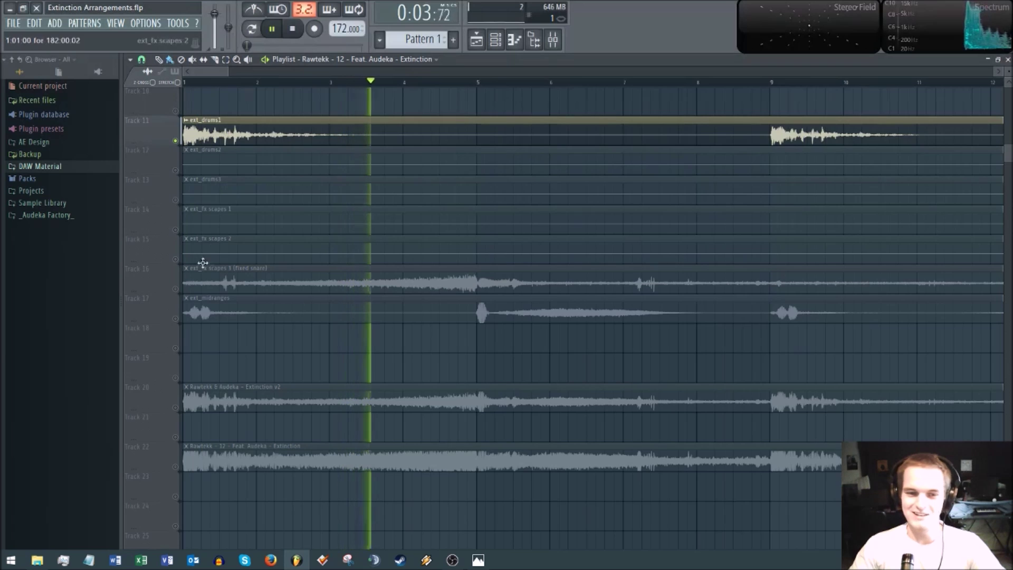
pyautogui.press('space')
# Unmute ext_midranges and repeatedly audition its sound around bar 5 together with ext_drums1, stopping playback each time
pyautogui.click(176, 319)
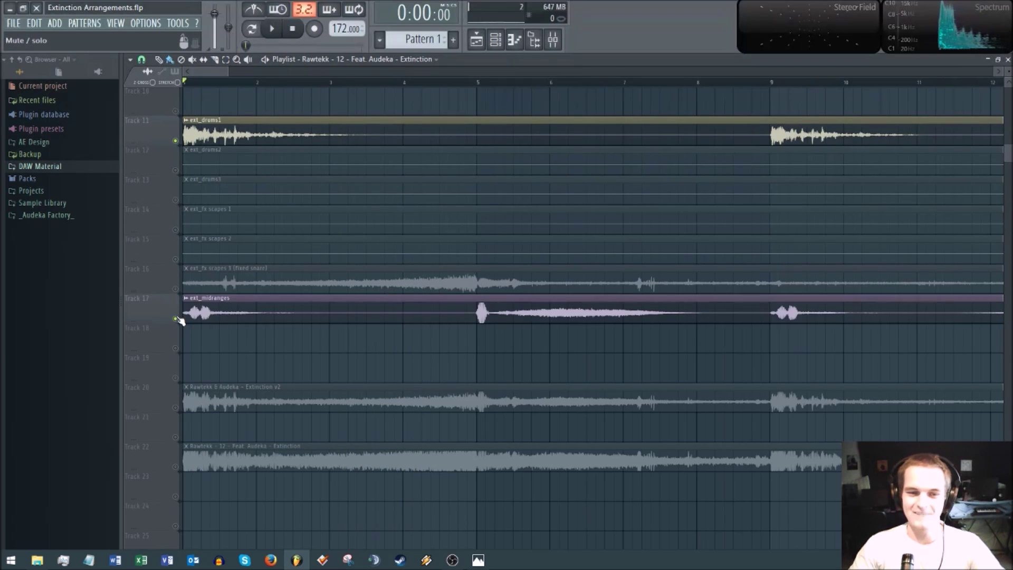
pyautogui.click(463, 84)
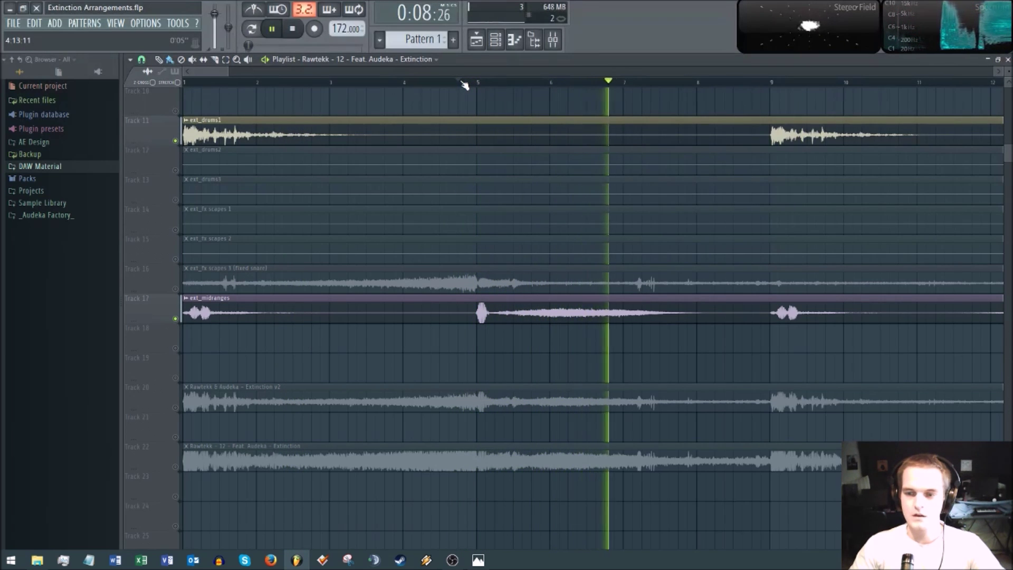
pyautogui.press('space')
pyautogui.moveTo(207, 73); pyautogui.dragTo(210, 77)
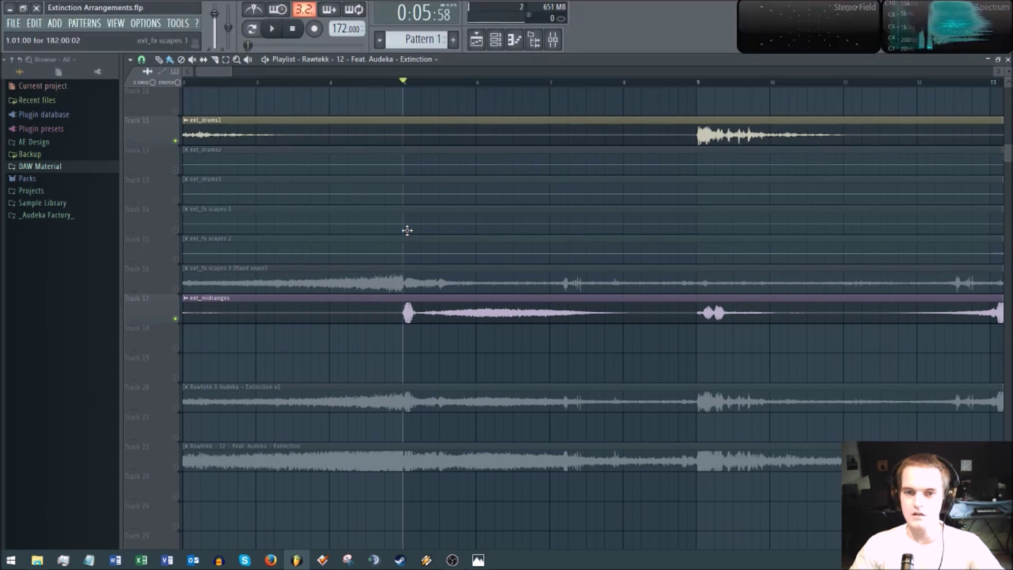
pyautogui.press('space')
pyautogui.press('space')
pyautogui.press('space')
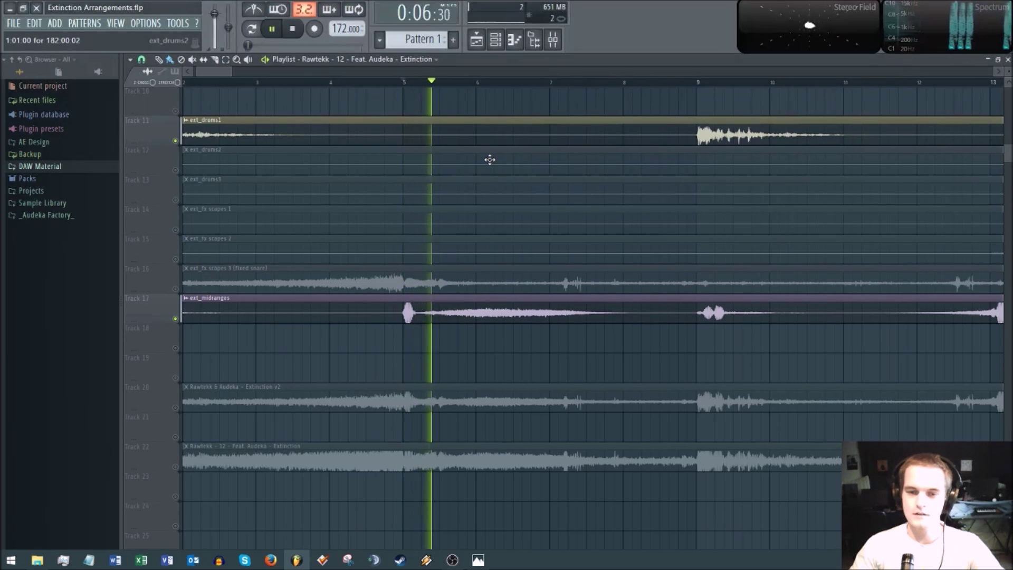
pyautogui.press('space')
# Unmute ext_fx scapes 3 (fixed snare) and audition it with ext_midranges from about bar 3 past bar 5, then stop playback
pyautogui.scroll(-5, 449, 89)
pyautogui.scroll(-5, 441, 86)
pyautogui.scroll(4, 219, 244)
pyautogui.click(176, 229)
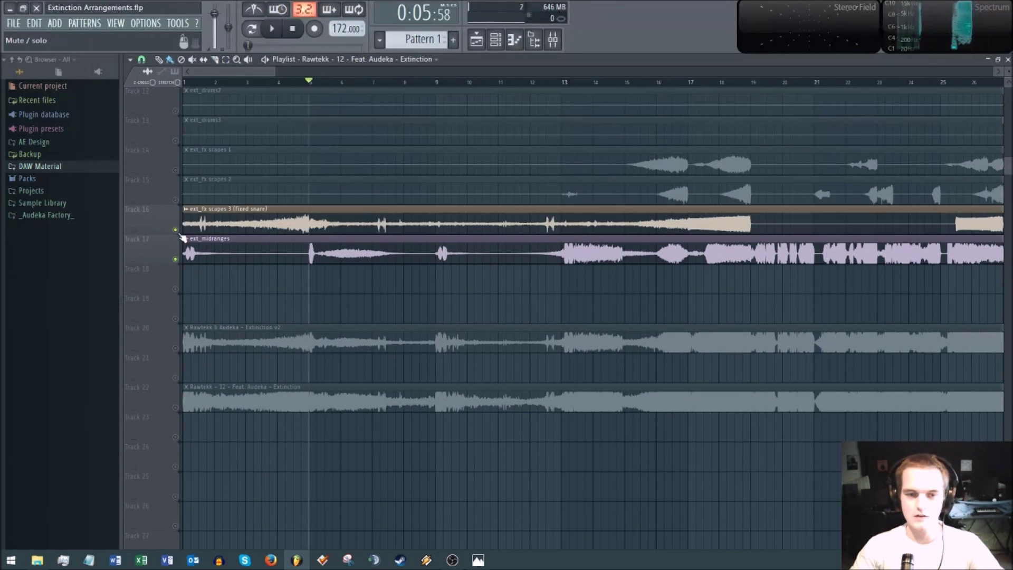
pyautogui.click(254, 83)
pyautogui.press('space')
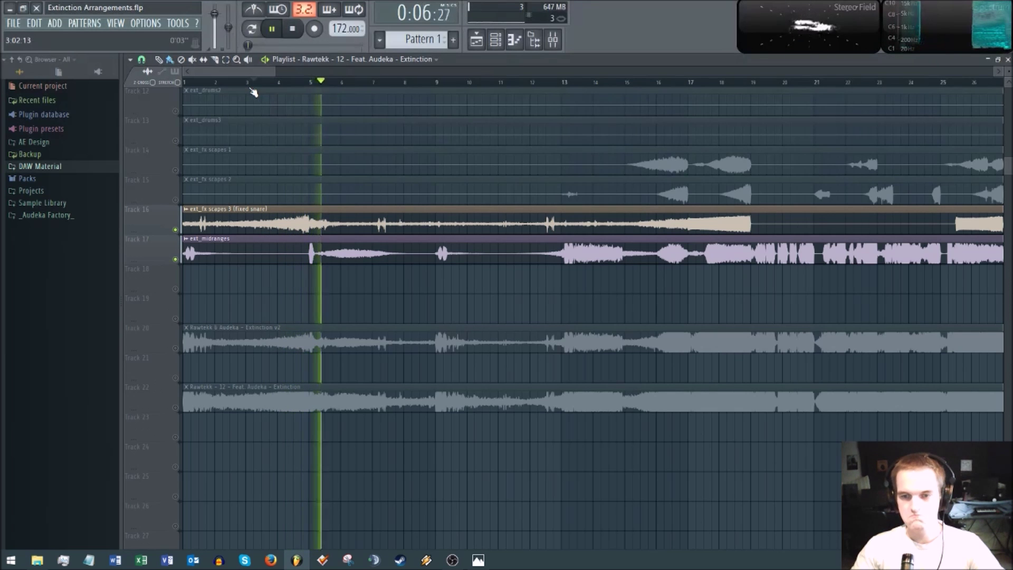
pyautogui.press('space')
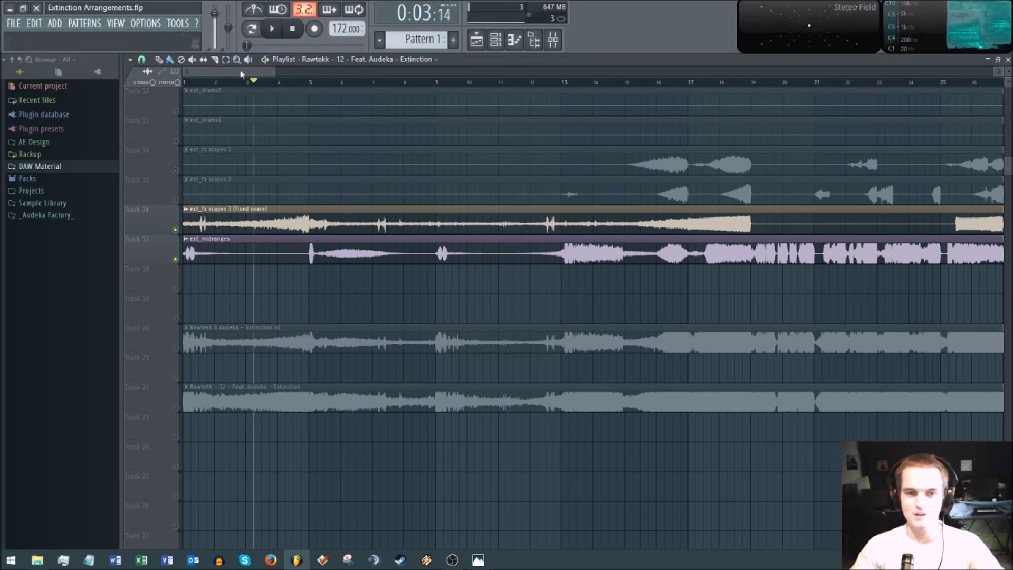
# Leave only ext_midranges unmuted, audition the first drop from about bar 18, and stop playback
pyautogui.scroll(4, 233, 202)
pyautogui.scroll(-5, 341, 84)
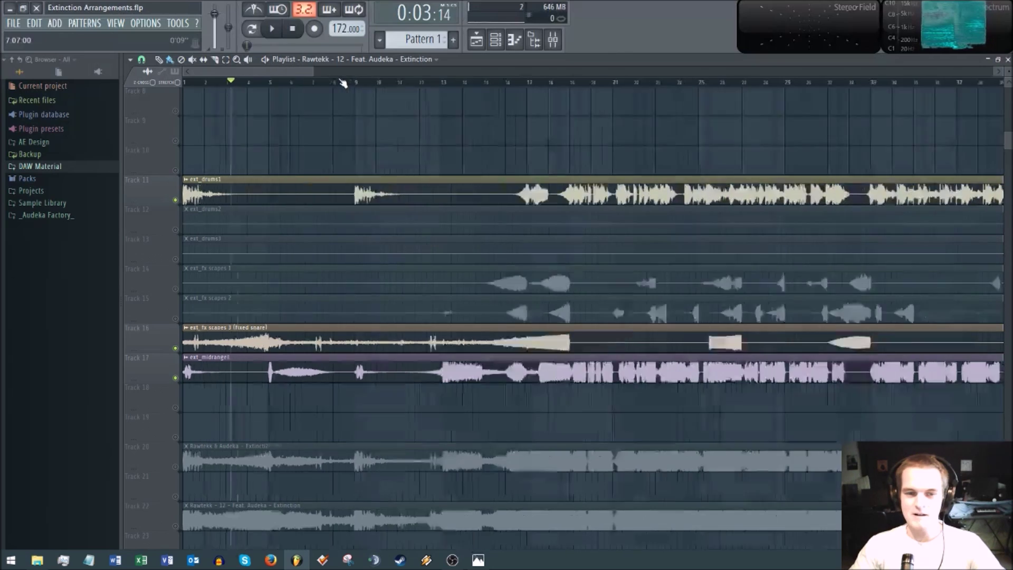
pyautogui.scroll(-6, 335, 171)
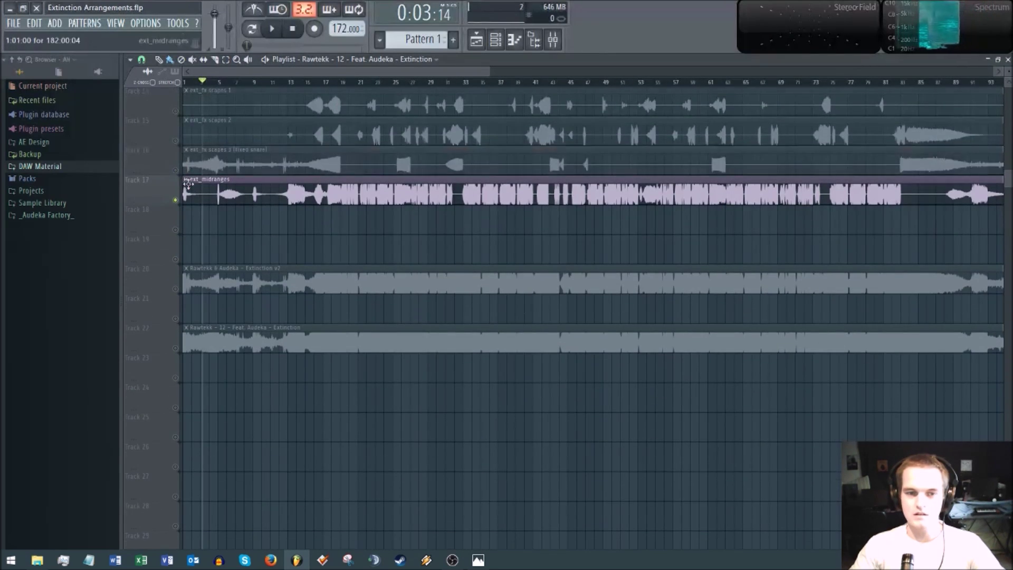
pyautogui.scroll(3, 180, 121)
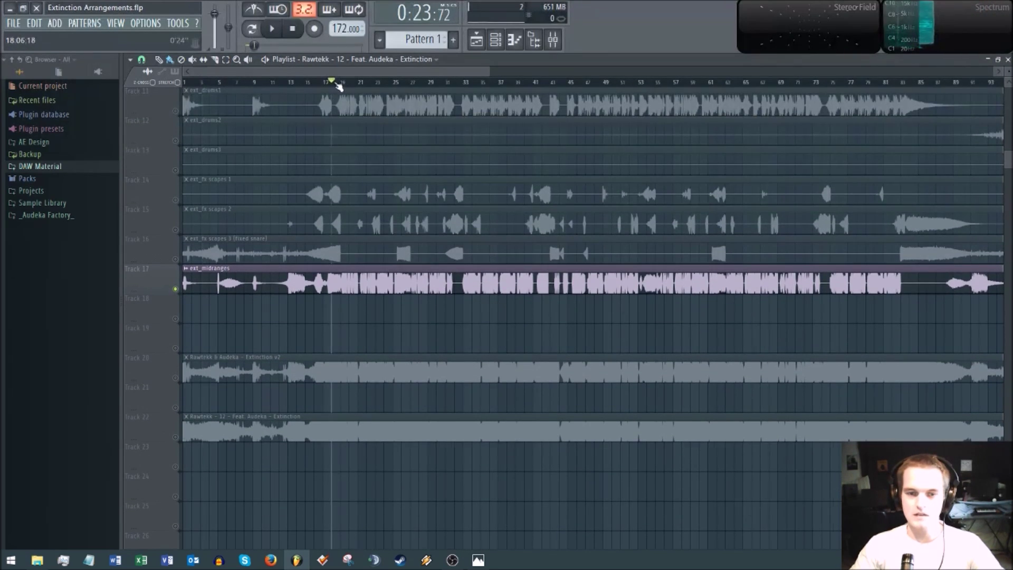
pyautogui.scroll(2, 338, 83)
pyautogui.press('space')
pyautogui.scroll(2, 354, 83)
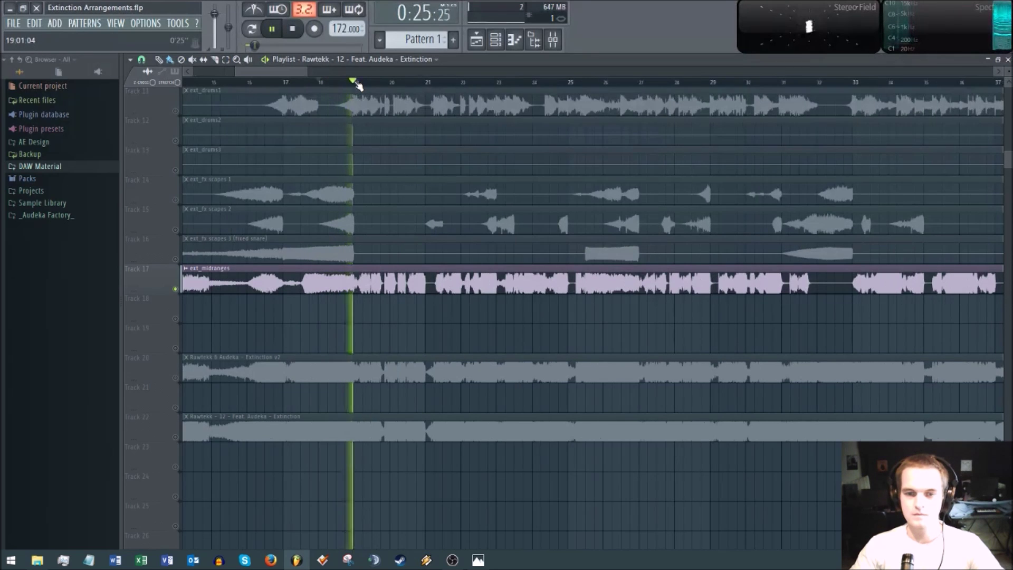
pyautogui.scroll(9, 401, 295)
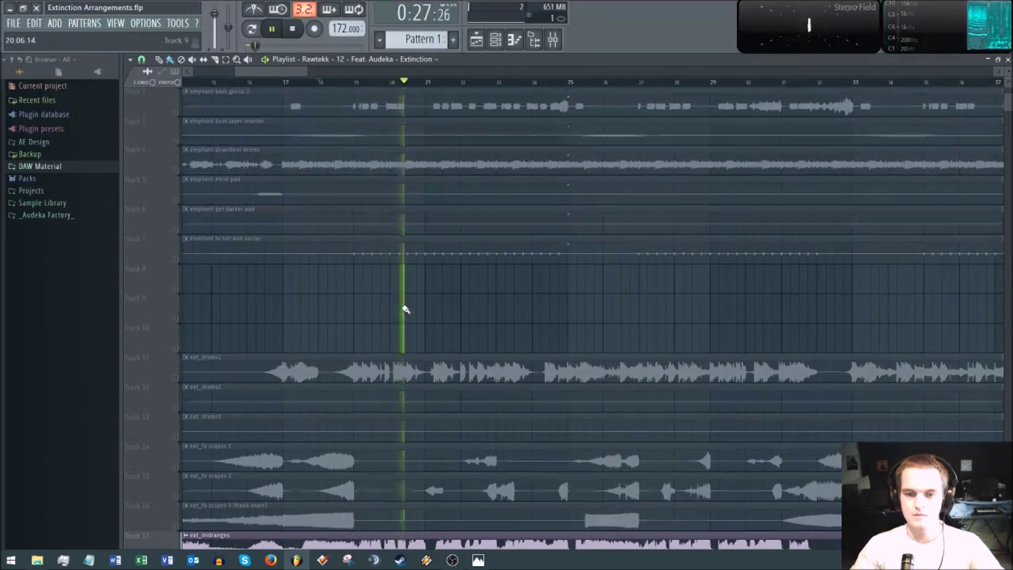
pyautogui.scroll(-5, 405, 310)
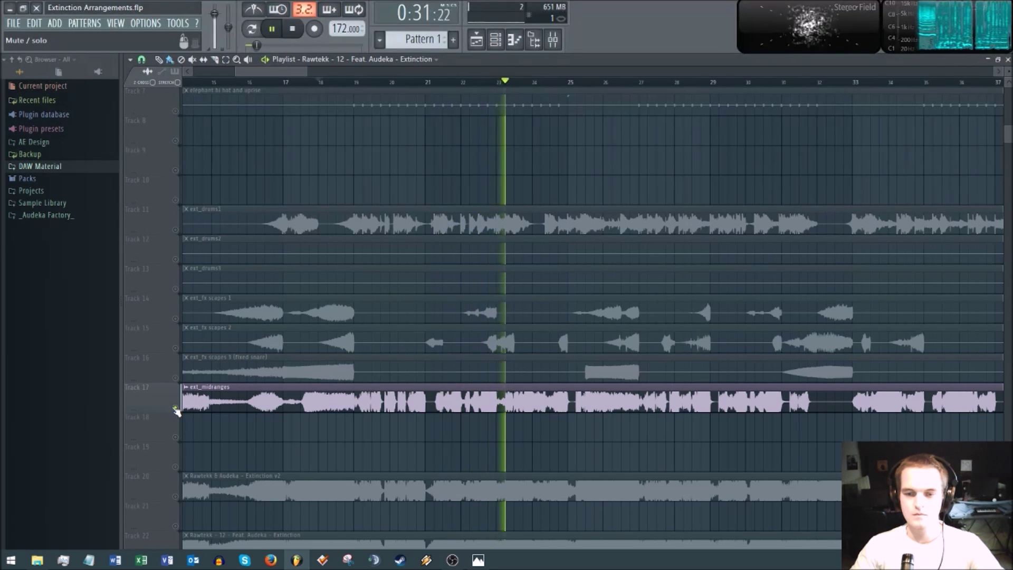
pyautogui.press('space')
# Unmute elephant bass group 1 and elephant bass group 2, audition them from about bar 17, and stop playback
pyautogui.scroll(6, 200, 406)
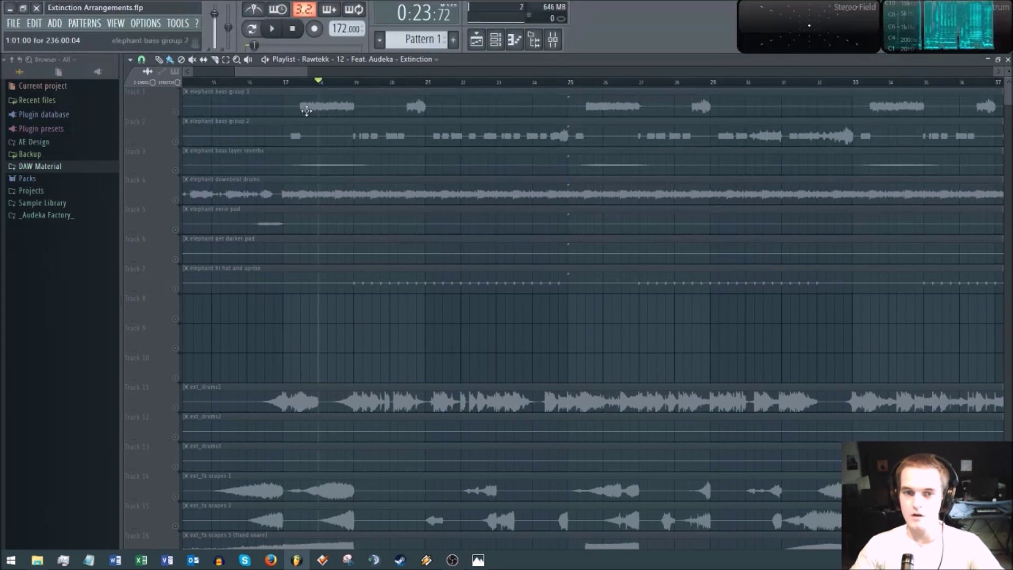
pyautogui.click(222, 103)
pyautogui.click(177, 142)
pyautogui.press('space')
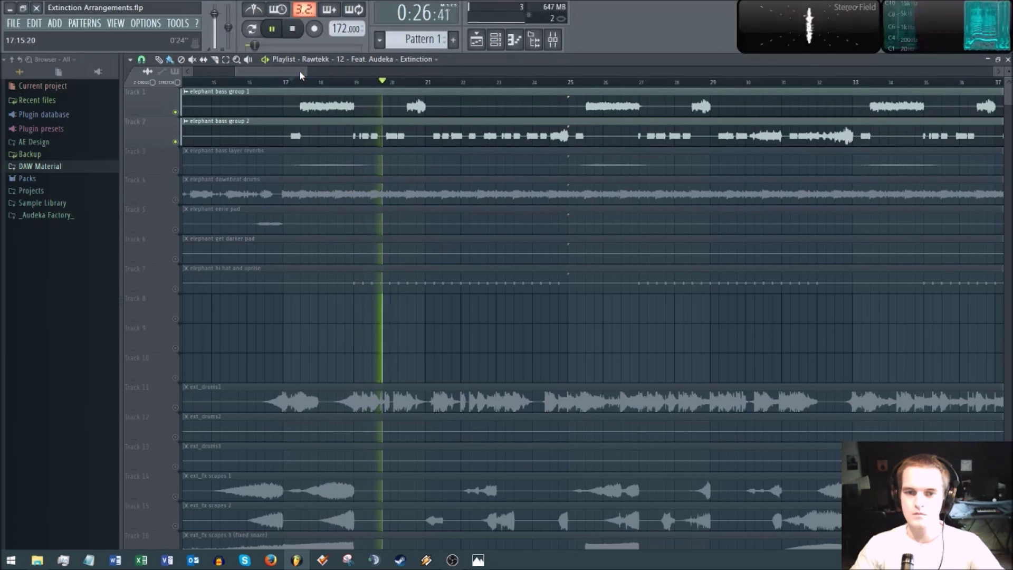
pyautogui.press('space')
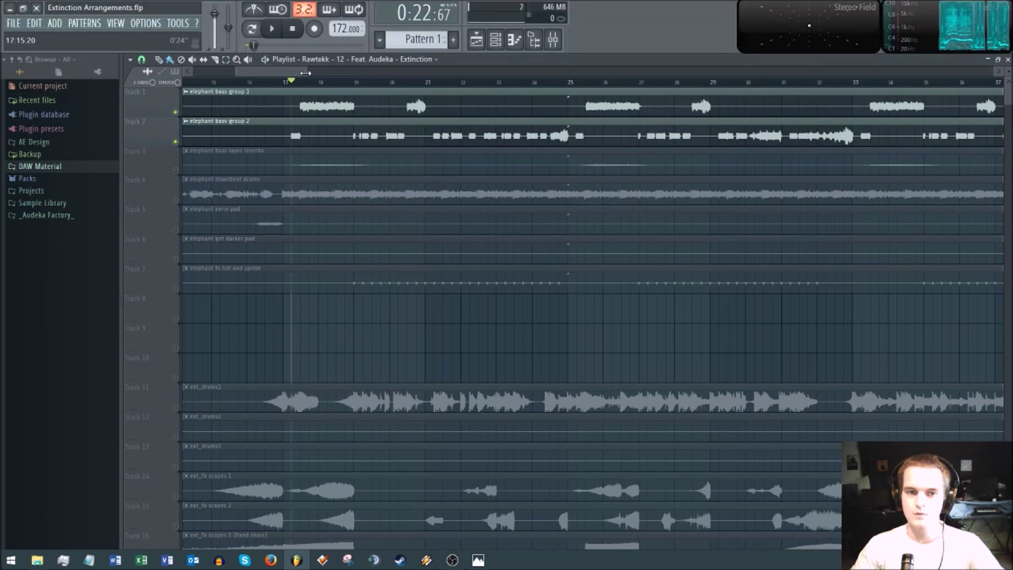
# Mute both elephant bass groups again and close the elephant bass group 2 channel settings
pyautogui.scroll(-3, 295, 237)
pyautogui.scroll(3, 285, 301)
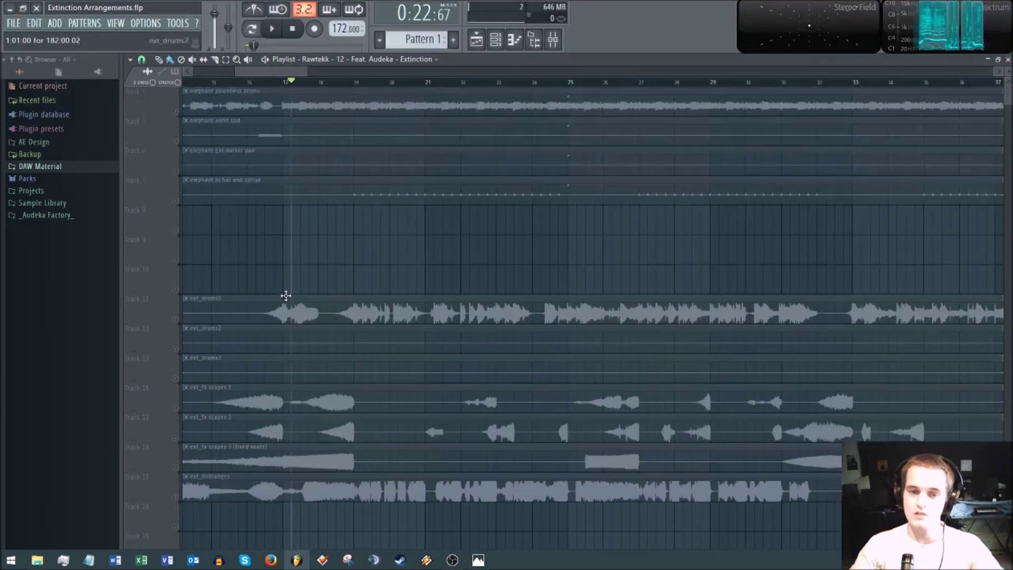
pyautogui.click(175, 141)
pyautogui.doubleClick(170, 123)
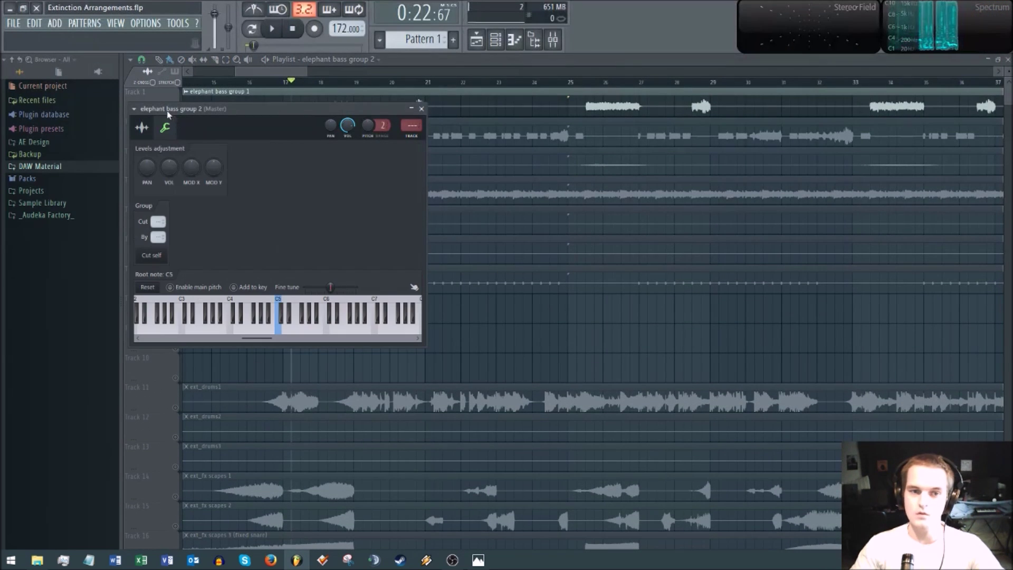
pyautogui.press('Escape')
# Review the overall arrangement at full length, comparing the elephant stems, the ext_ stems and the two full mixes
pyautogui.scroll(-10, 348, 369)
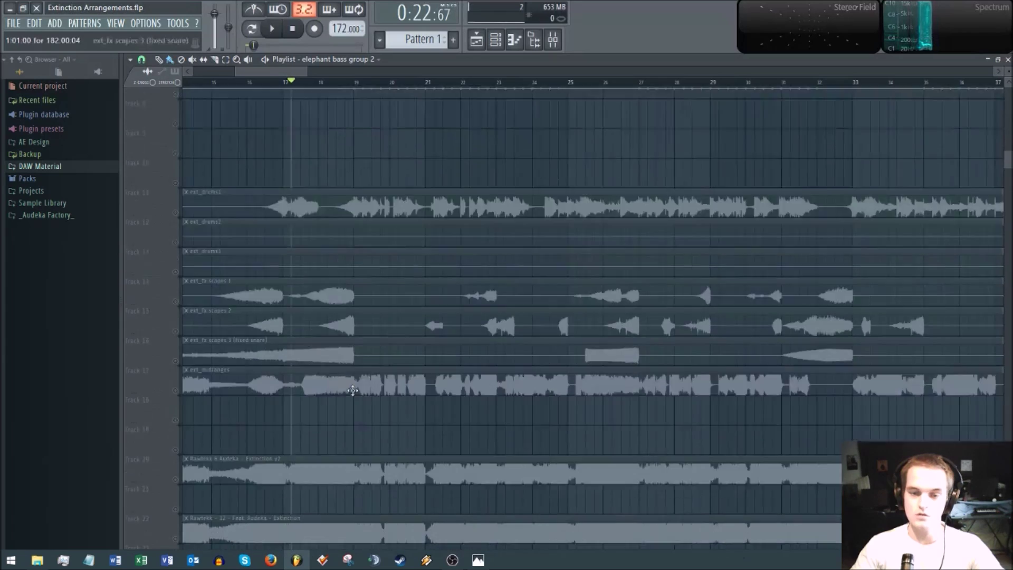
pyautogui.scroll(5, 366, 366)
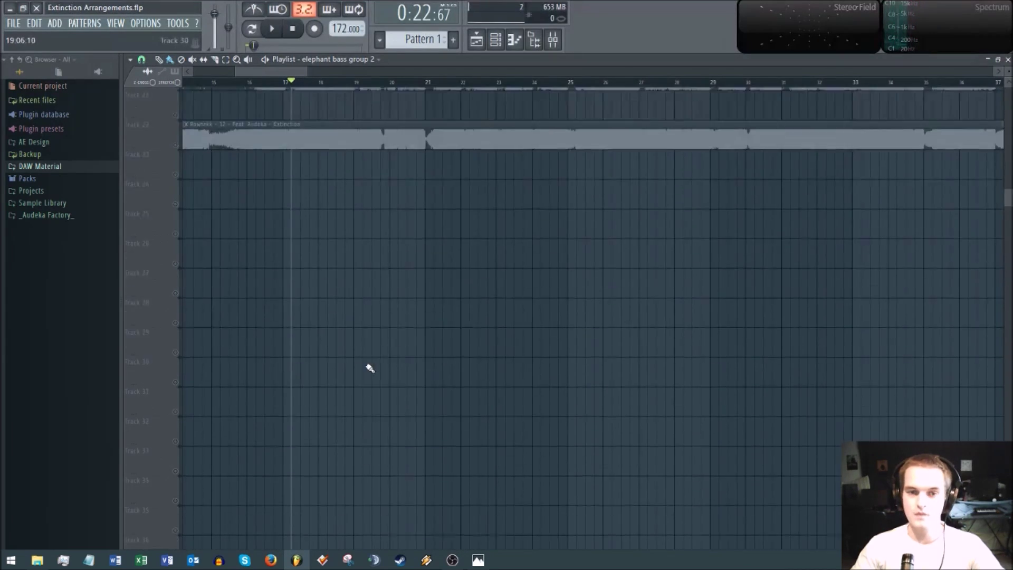
pyautogui.keyDown('ctrl'); pyautogui.scroll(-3, 342, 211); pyautogui.keyUp('ctrl')
pyautogui.keyDown('ctrl'); pyautogui.scroll(-3, 327, 71); pyautogui.keyUp('ctrl')
pyautogui.scroll(3, 369, 216)
pyautogui.keyDown('ctrl'); pyautogui.scroll(-3, 369, 90); pyautogui.keyUp('ctrl')
pyautogui.scroll(-1, 373, 82)
pyautogui.scroll(5, 443, 438)
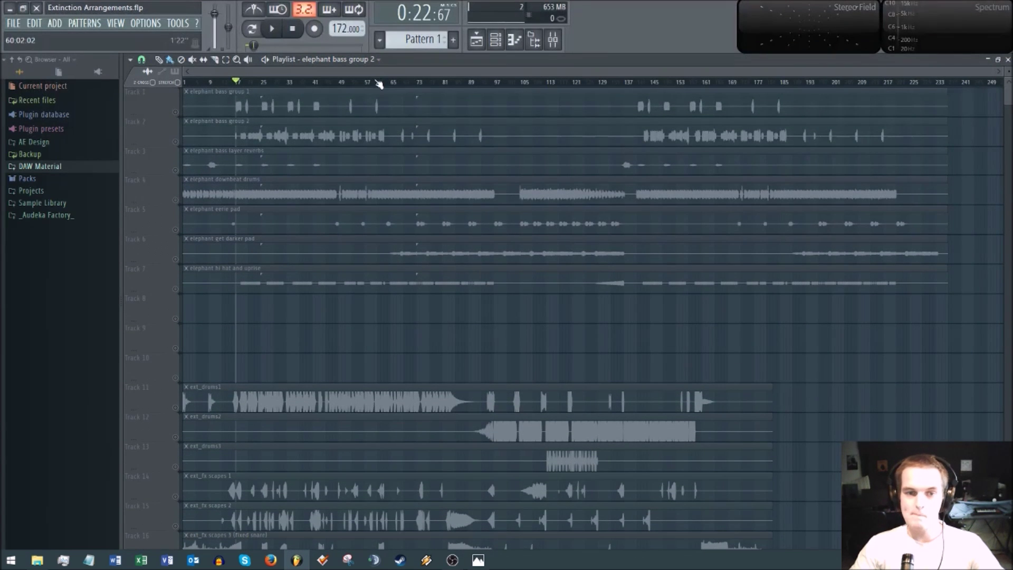
pyautogui.scroll(-2, 397, 396)
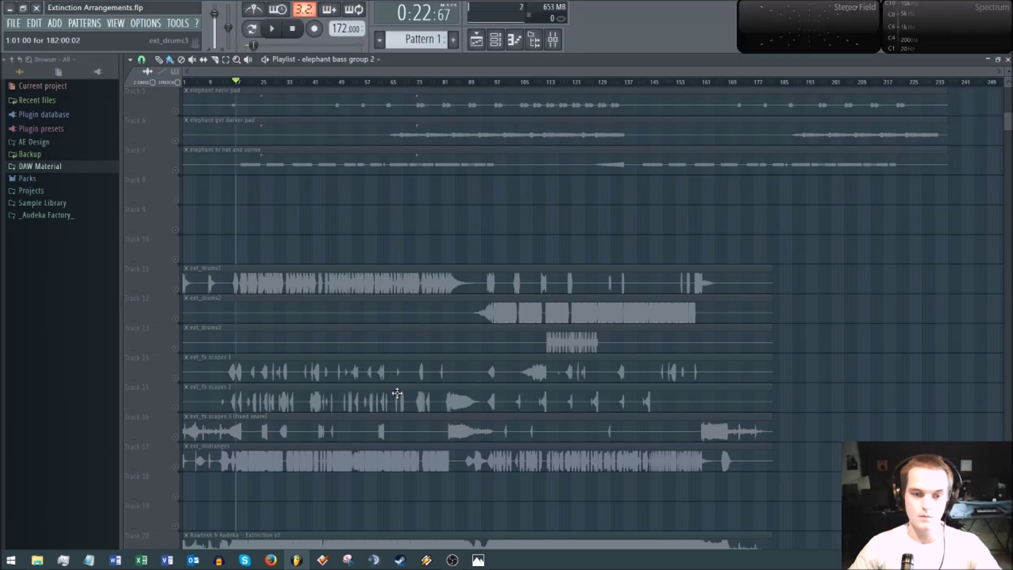
pyautogui.scroll(4, 422, 300)
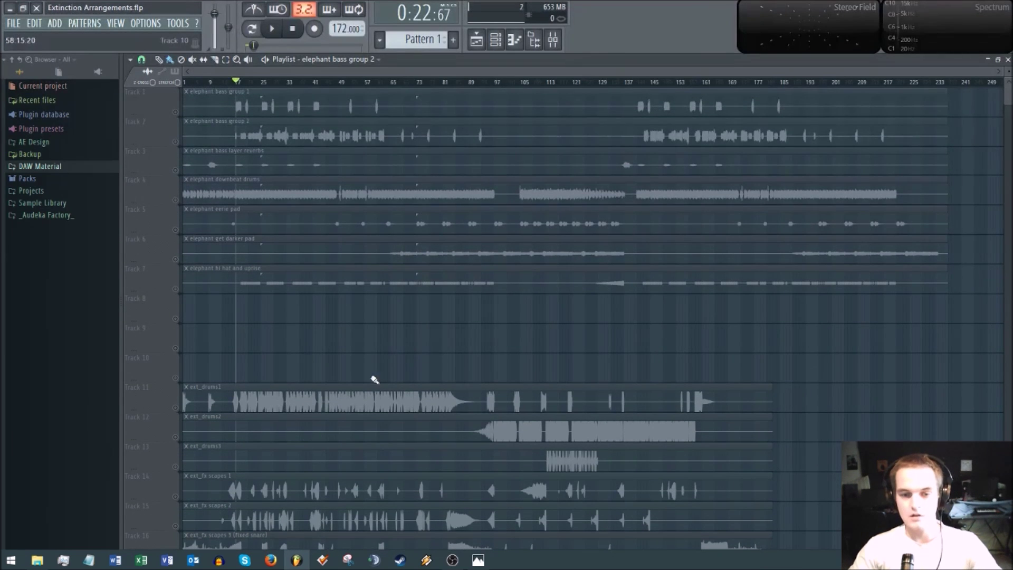
pyautogui.scroll(-3, 427, 362)
pyautogui.scroll(-9, 456, 374)
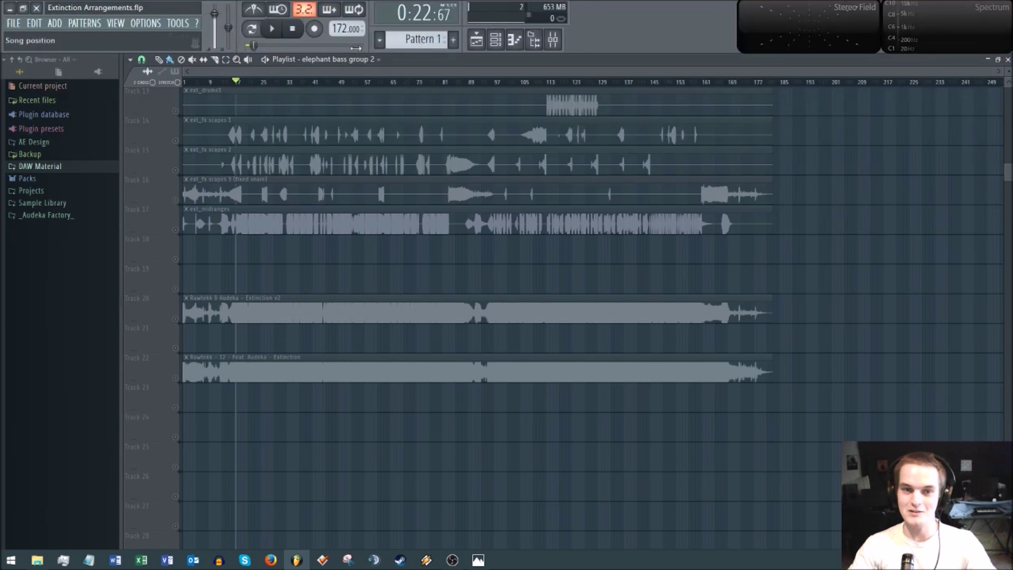
pyautogui.scroll(12, 294, 136)
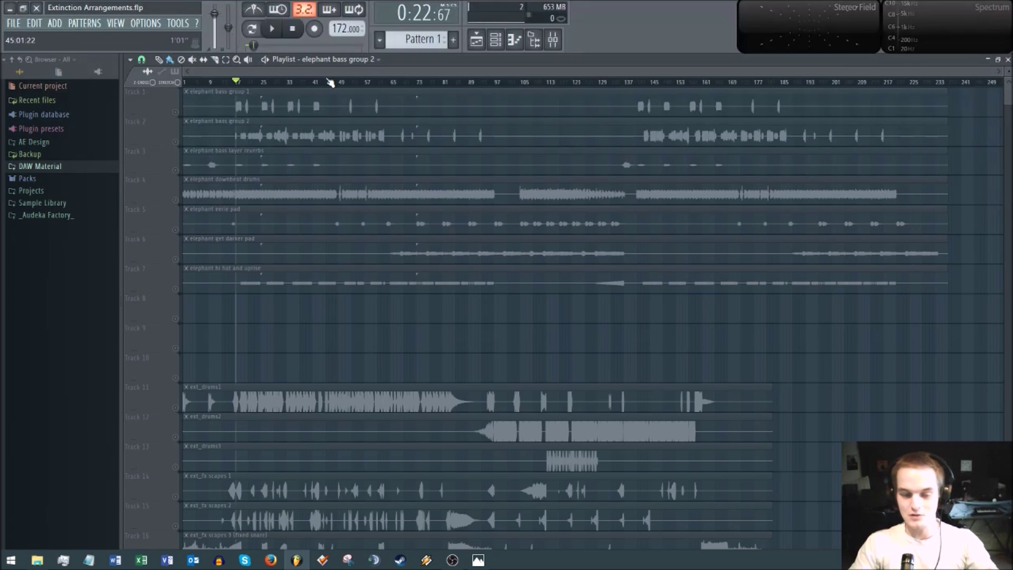
pyautogui.scroll(-11, 332, 244)
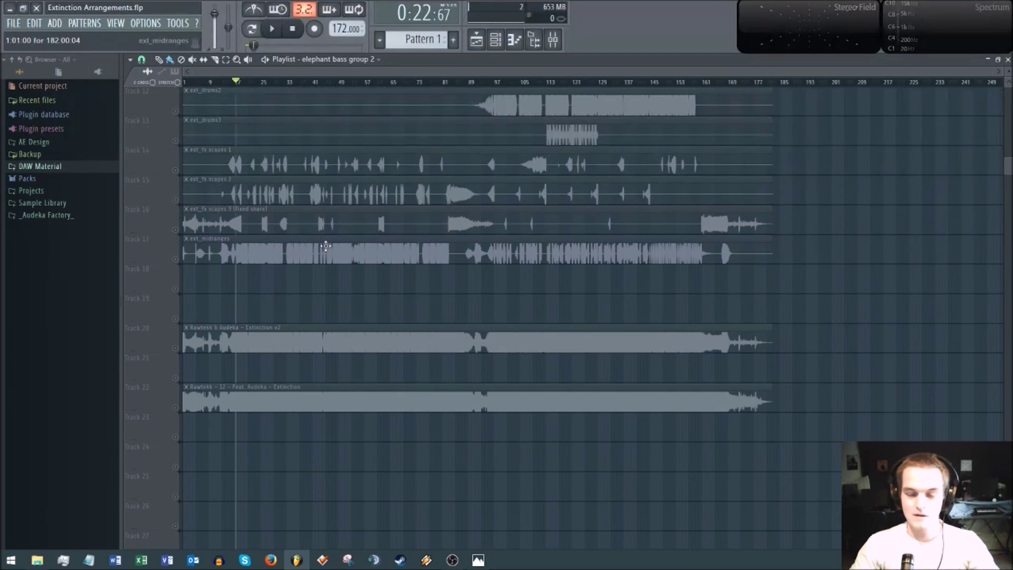
# Switch to the Photos app to view the album artwork Rawtekk - Here's To Them.png
pyautogui.click(477, 560)
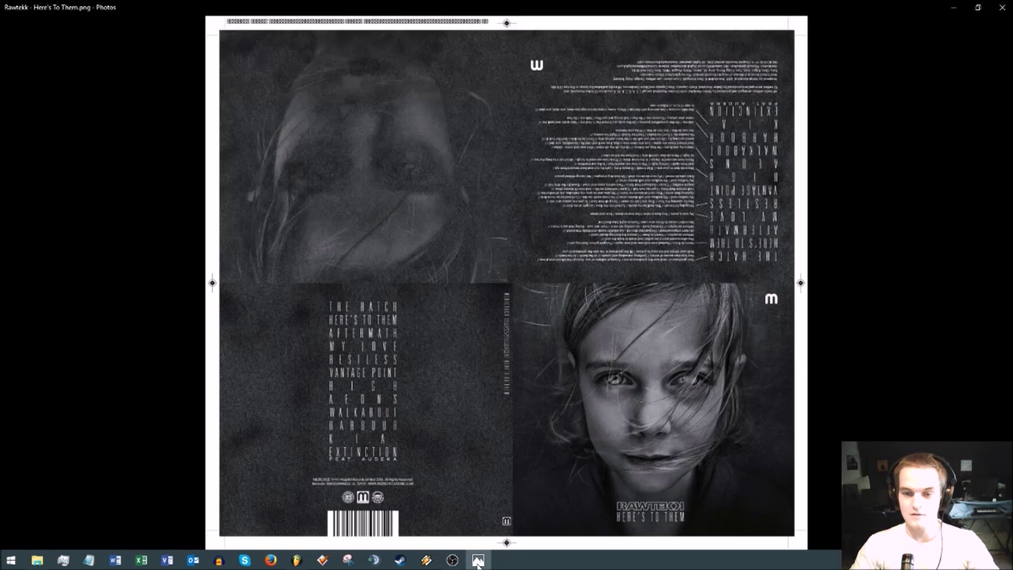